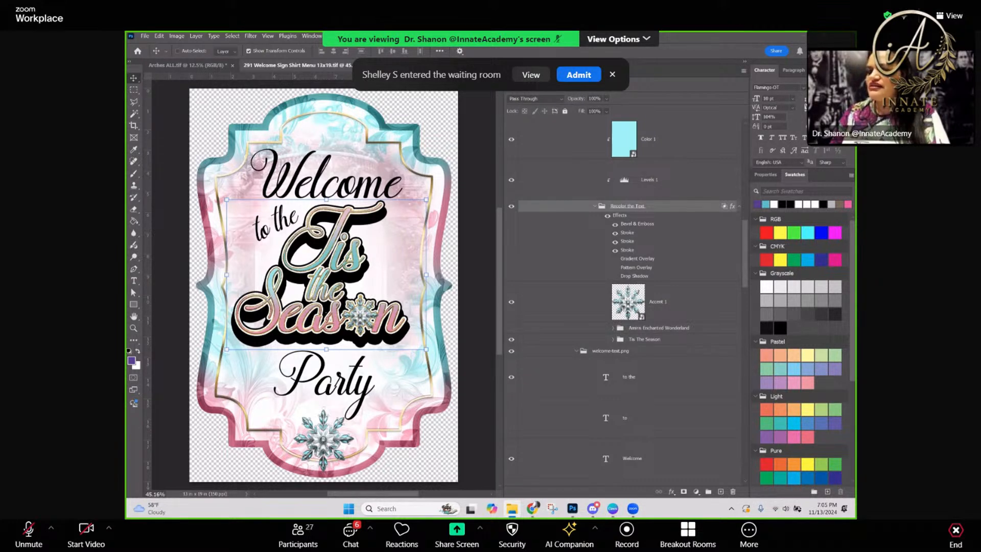
# Switch to File Explorer, open the AI-051 Samples folder and show its files as large icons in a fully visible window
pyautogui.hotkey('alt', 'Tab')
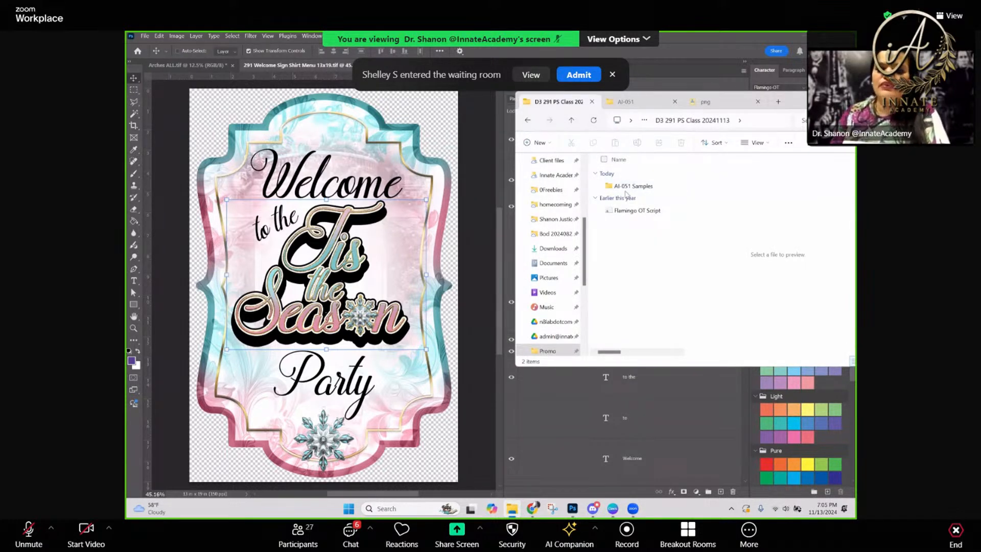
pyautogui.doubleClick(617, 188)
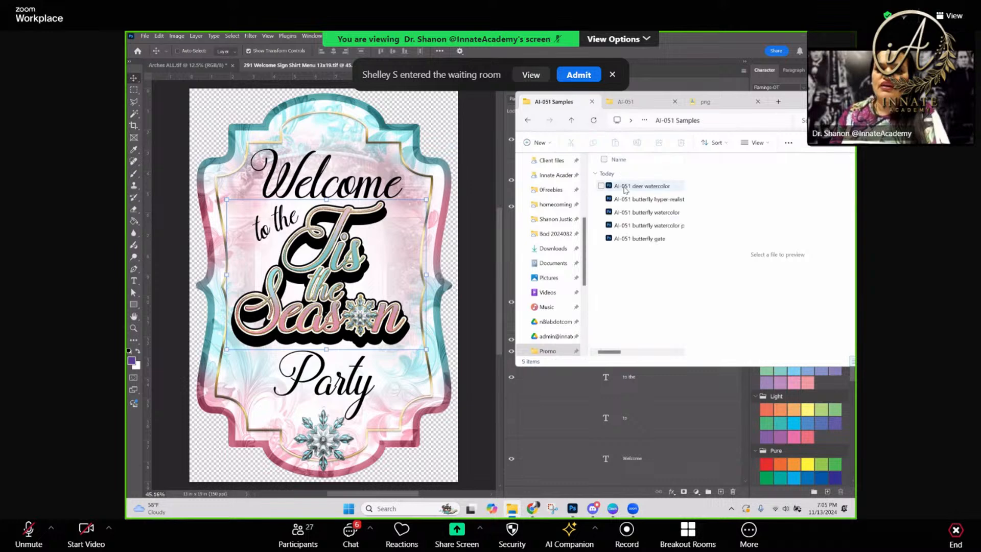
pyautogui.click(753, 145)
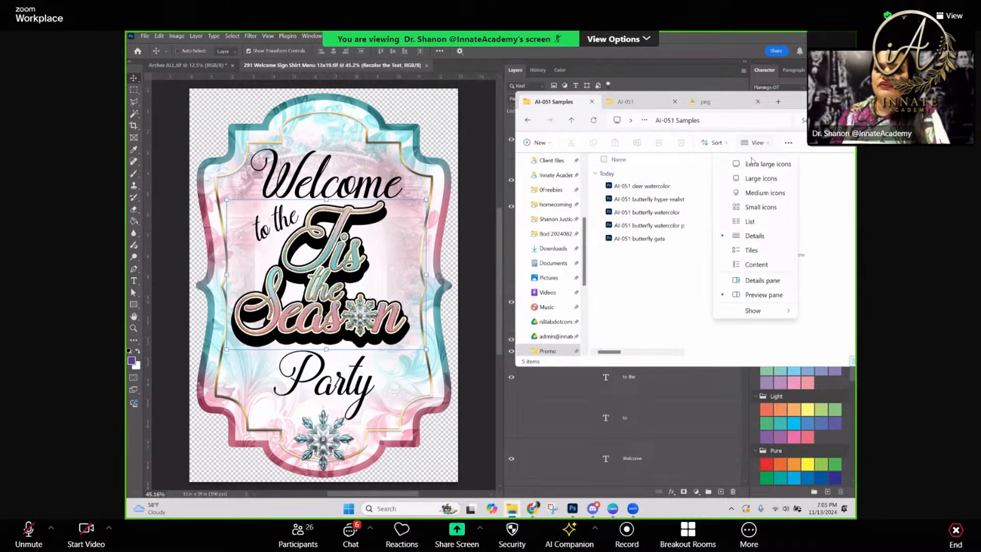
pyautogui.click(756, 179)
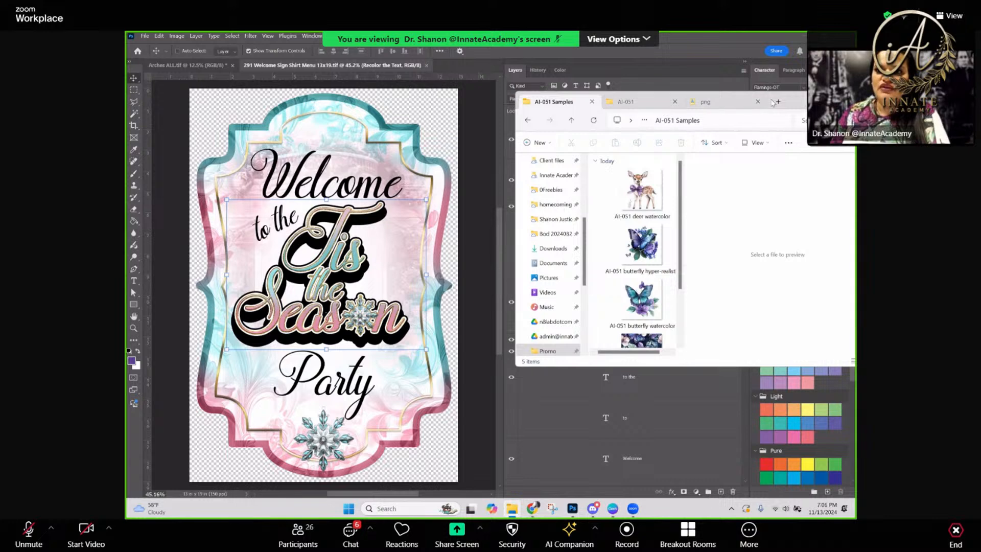
pyautogui.moveTo(794, 102); pyautogui.dragTo(660, 106)
pyautogui.moveTo(550, 175); pyautogui.dragTo(621, 185)
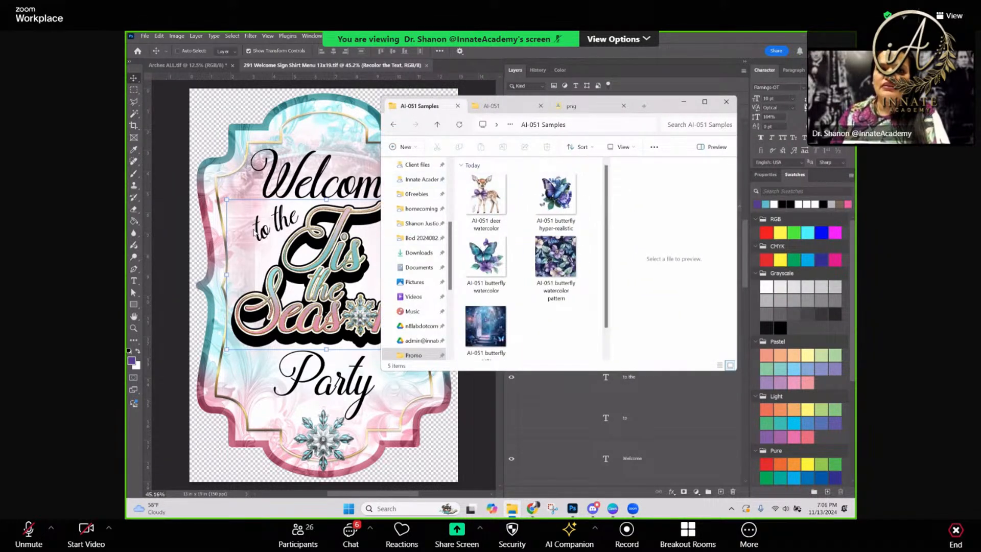
# Preview the deer, hyper-realistic butterfly, butterfly pattern and butterfly gate sample images, and return to Photoshop
pyautogui.click(485, 220)
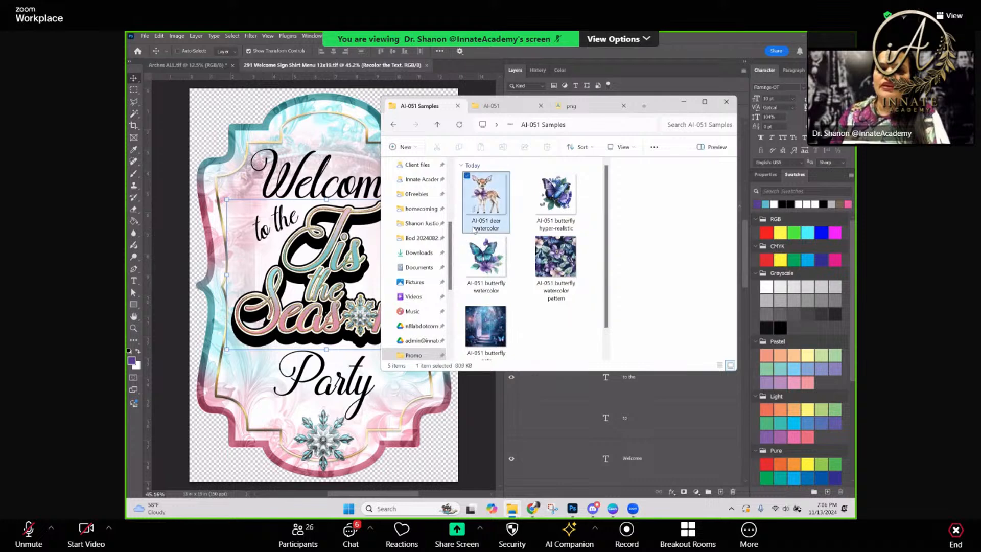
pyautogui.click(538, 211)
pyautogui.click(549, 256)
pyautogui.click(493, 321)
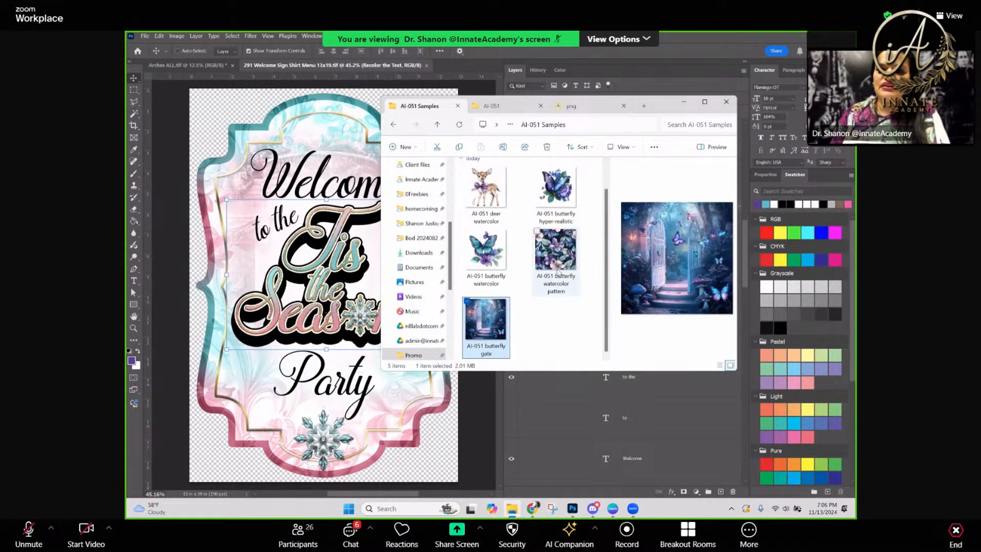
pyautogui.click(555, 255)
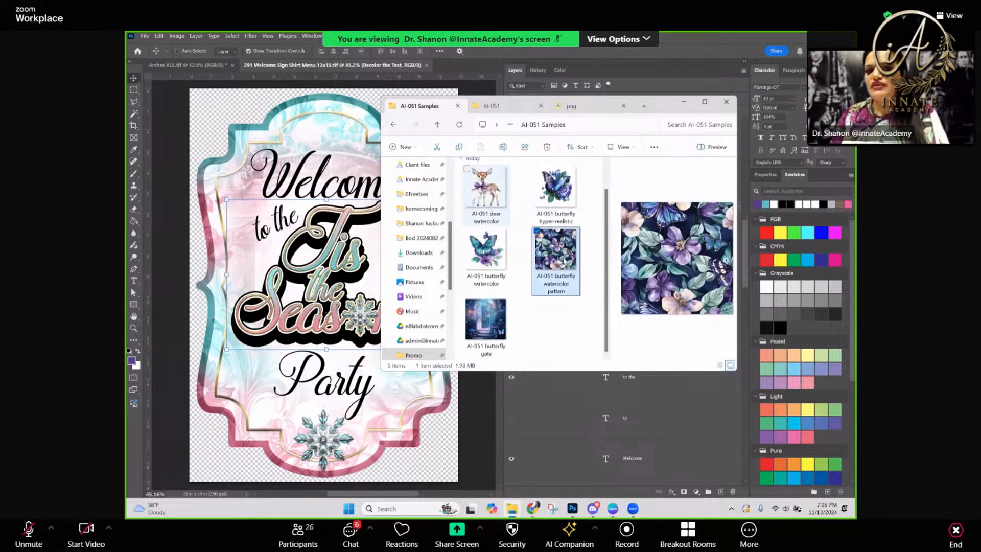
pyautogui.click(488, 204)
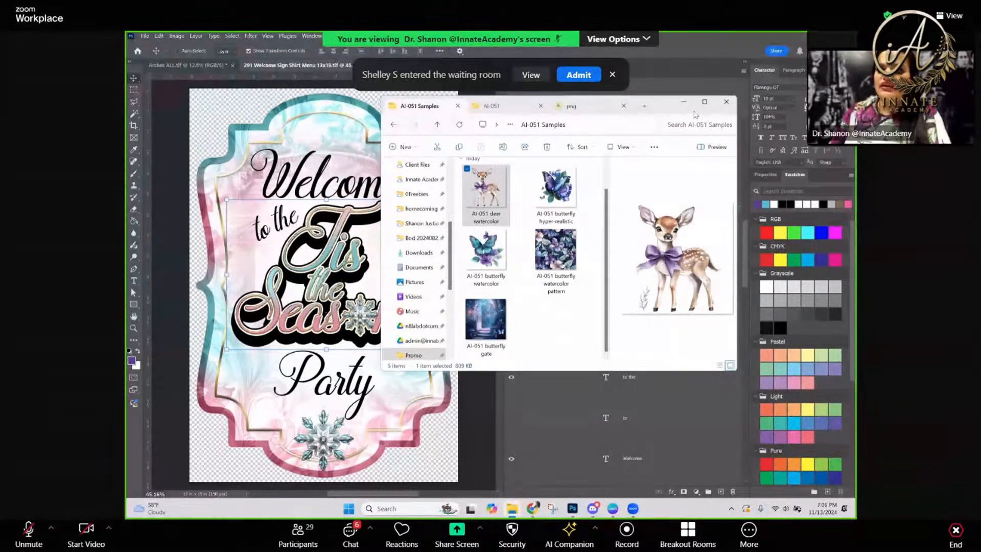
pyautogui.click(683, 102)
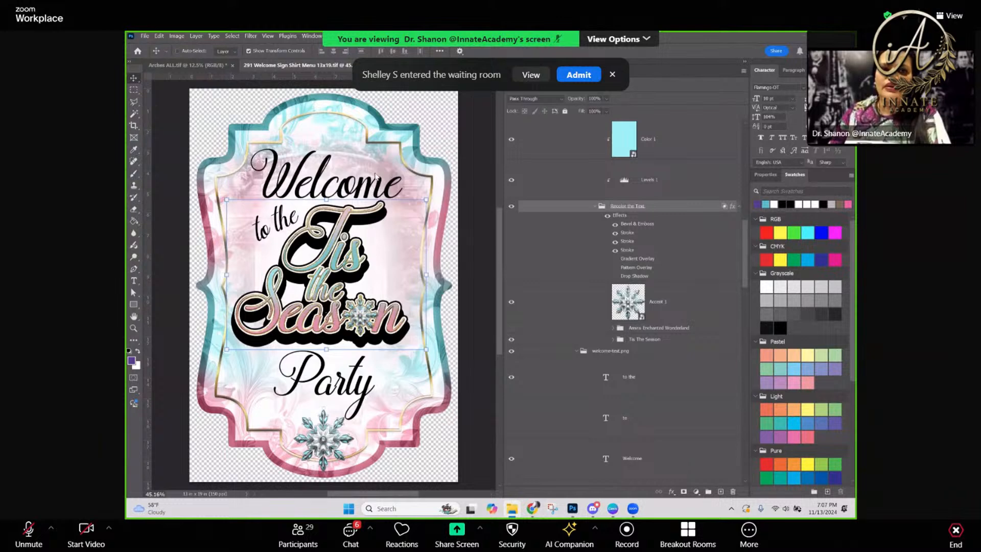
# Collapse the Do NOT Resize layer group near the top of the layer stack
pyautogui.scroll(1, 384, 243)
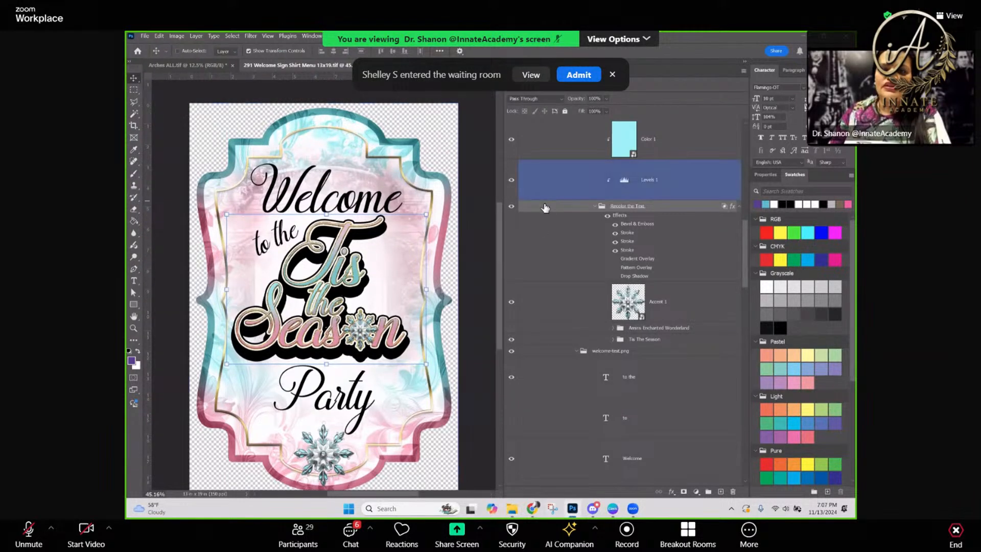
pyautogui.scroll(1, 547, 262)
pyautogui.scroll(5, 547, 262)
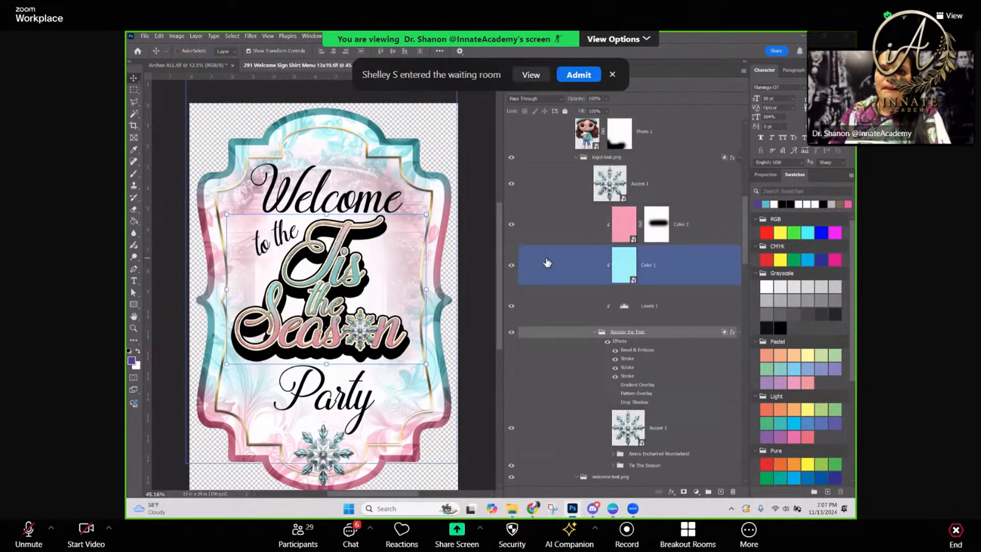
pyautogui.scroll(2, 592, 243)
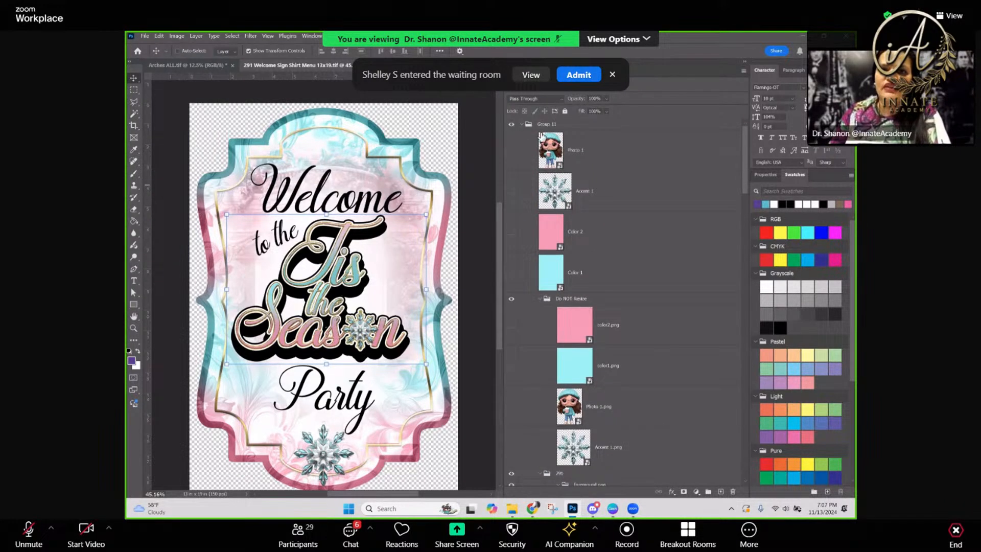
pyautogui.click(554, 126)
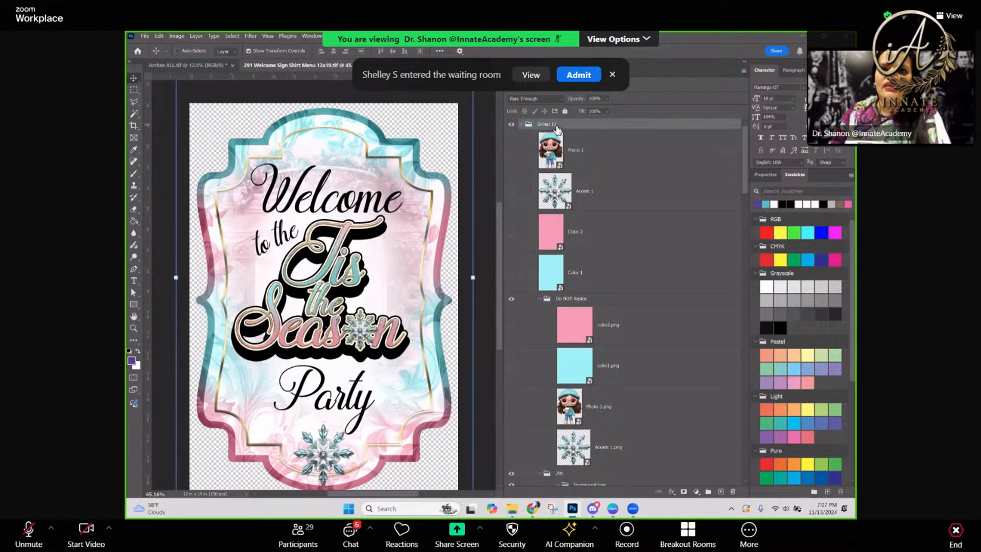
pyautogui.click(541, 301)
pyautogui.click(539, 299)
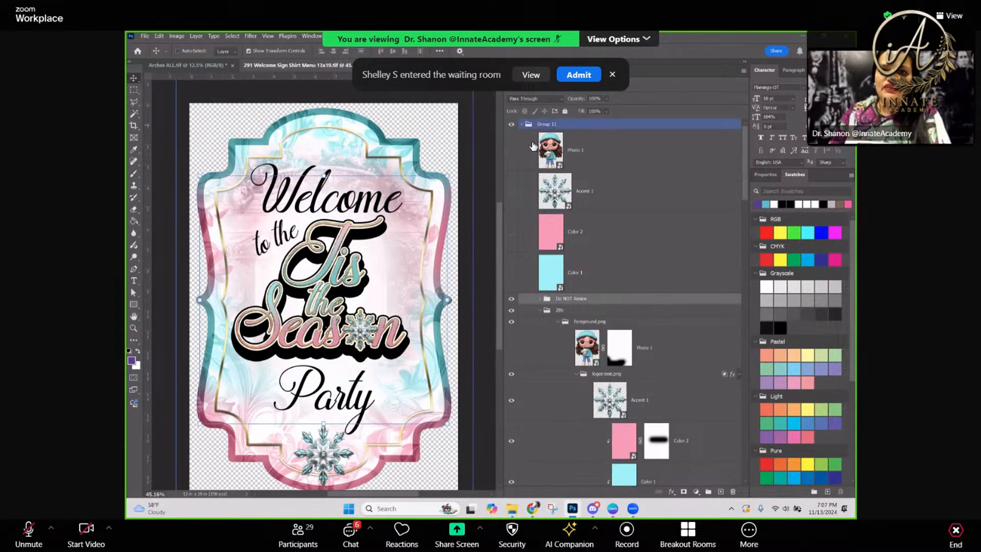
# Collapse the foreground.png group inside group 291 and select the BG Legible group below it
pyautogui.scroll(-1, 545, 296)
pyautogui.click(550, 277)
pyautogui.click(548, 266)
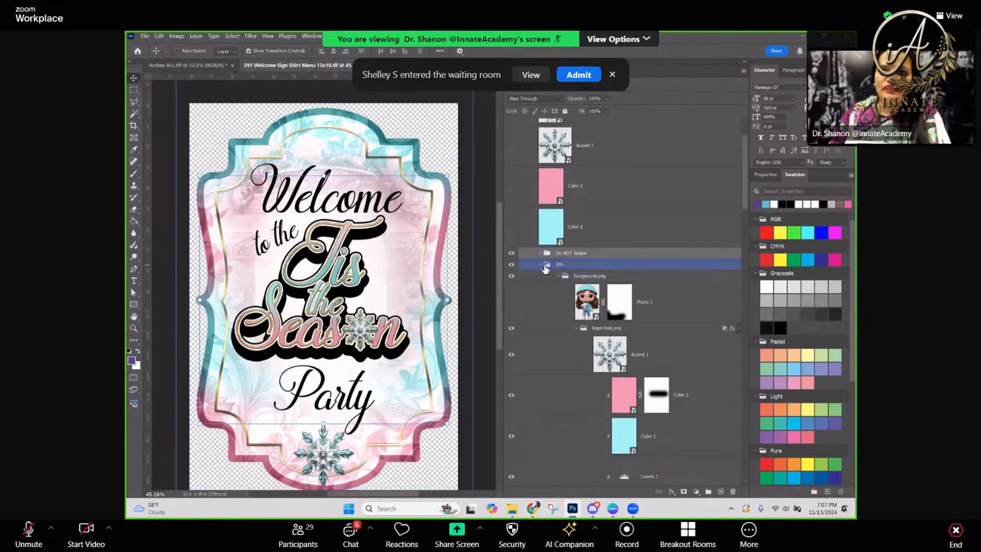
pyautogui.click(564, 279)
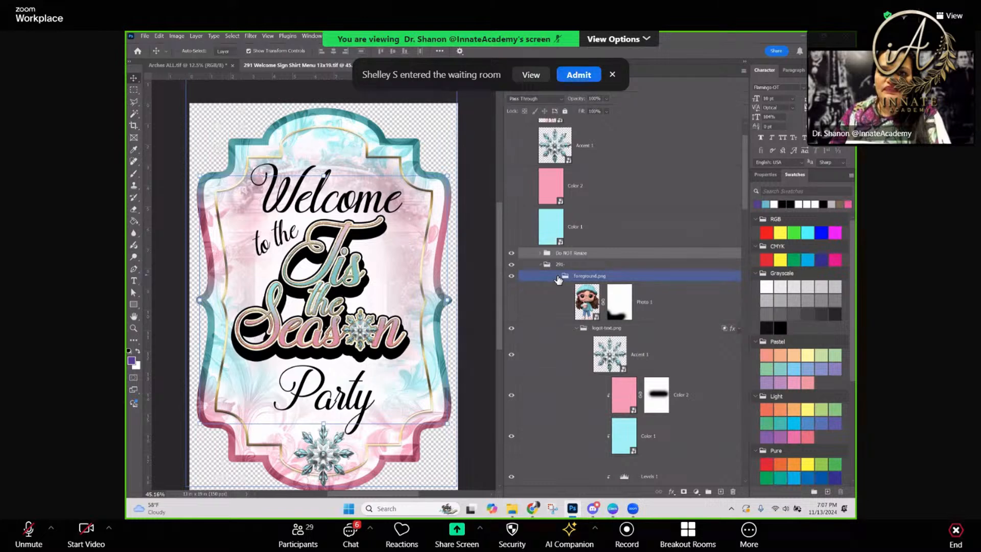
pyautogui.click(558, 277)
pyautogui.click(562, 289)
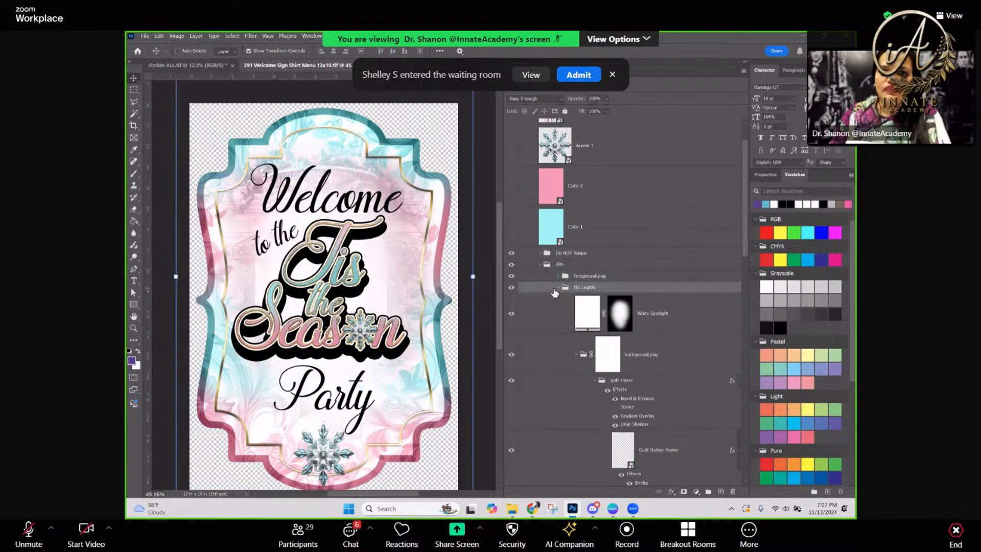
# In the Contour Style group, make the Rectangle layer visible and hide the White Fill Frame layer
pyautogui.scroll(-13, 552, 284)
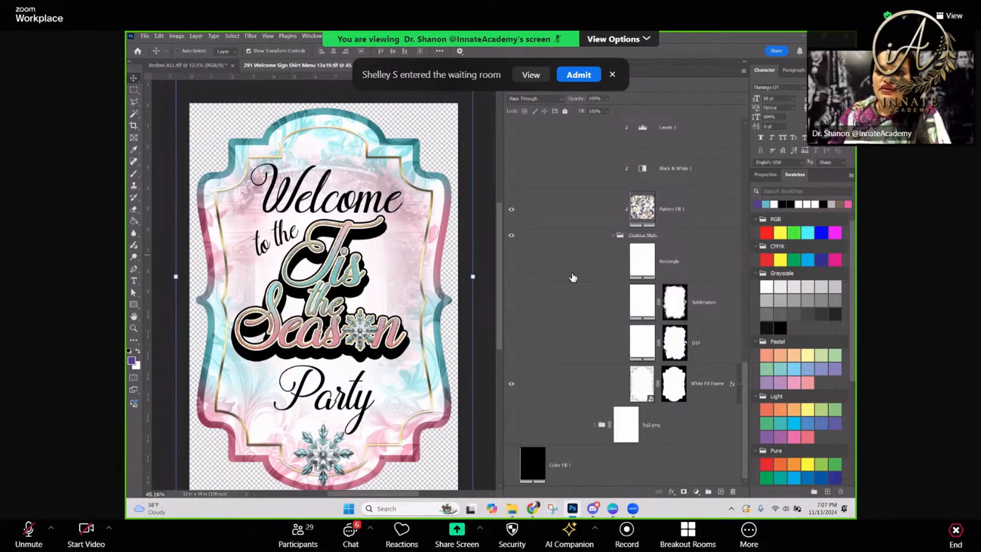
pyautogui.scroll(1, 567, 278)
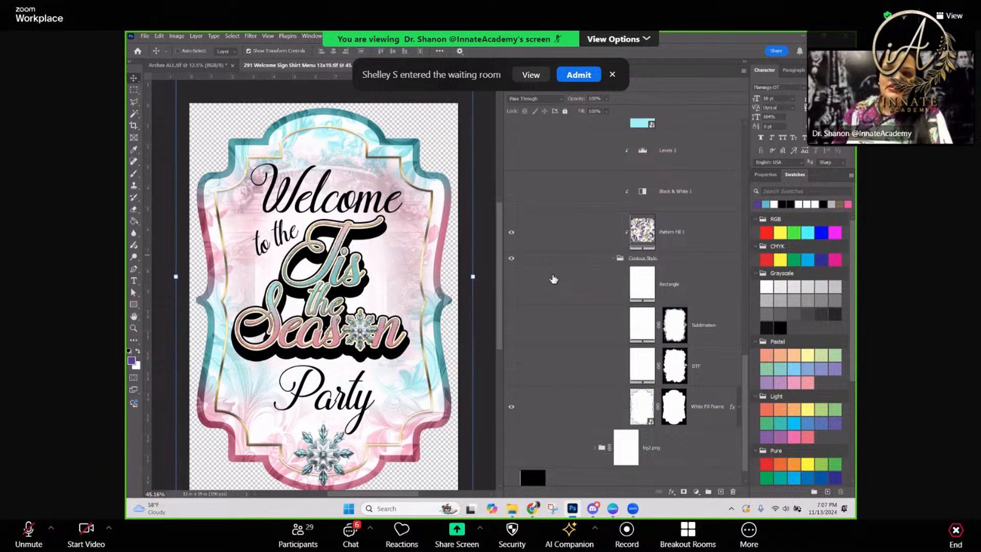
pyautogui.click(661, 260)
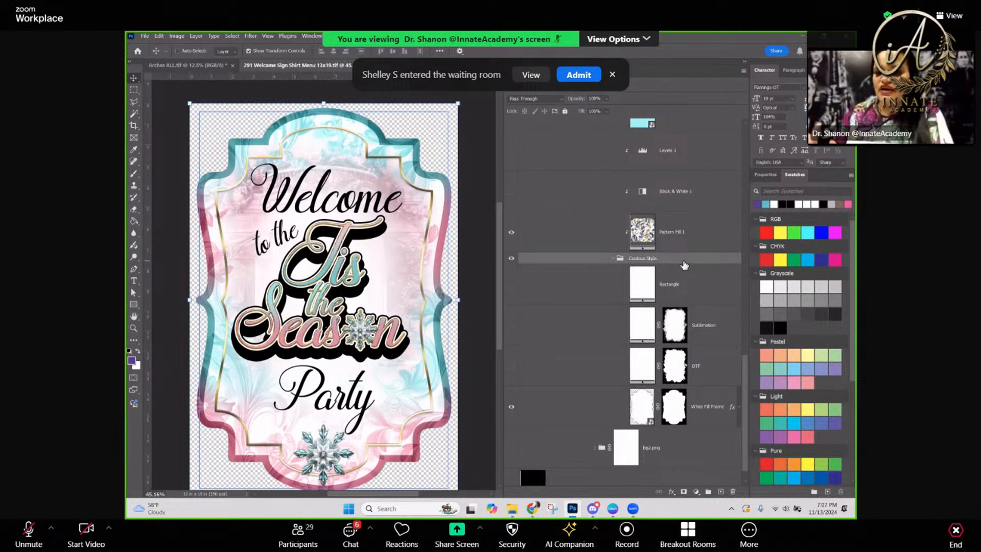
pyautogui.scroll(1, 681, 286)
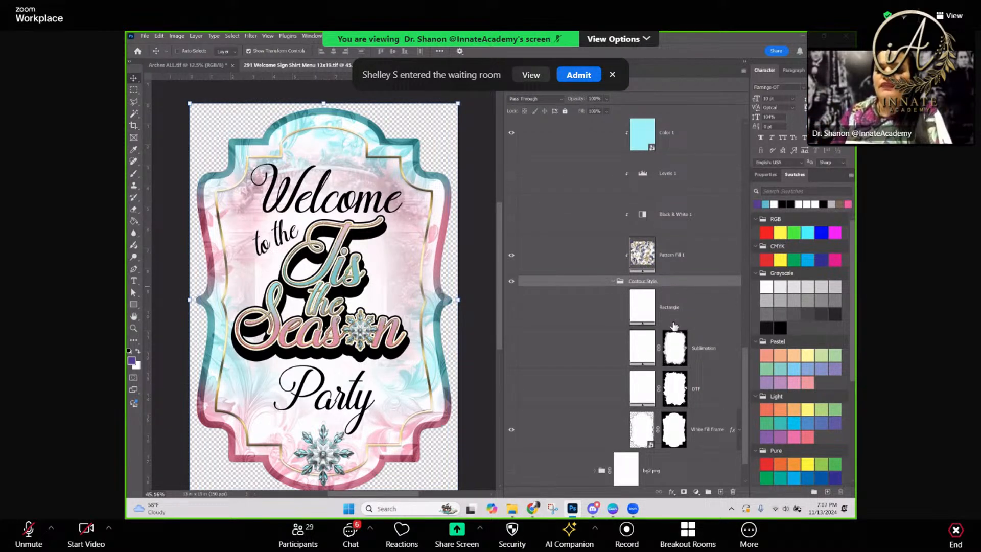
pyautogui.click(560, 431)
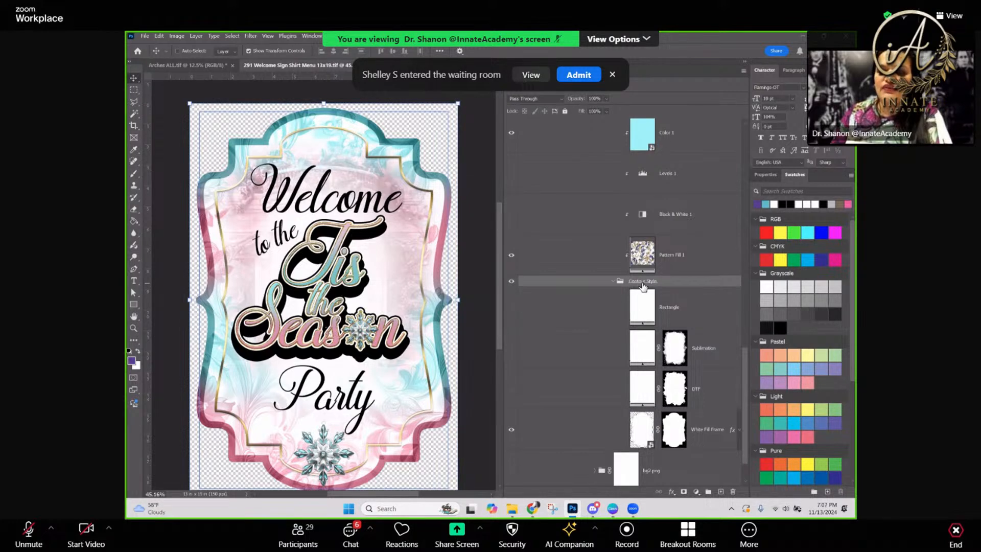
pyautogui.click(512, 307)
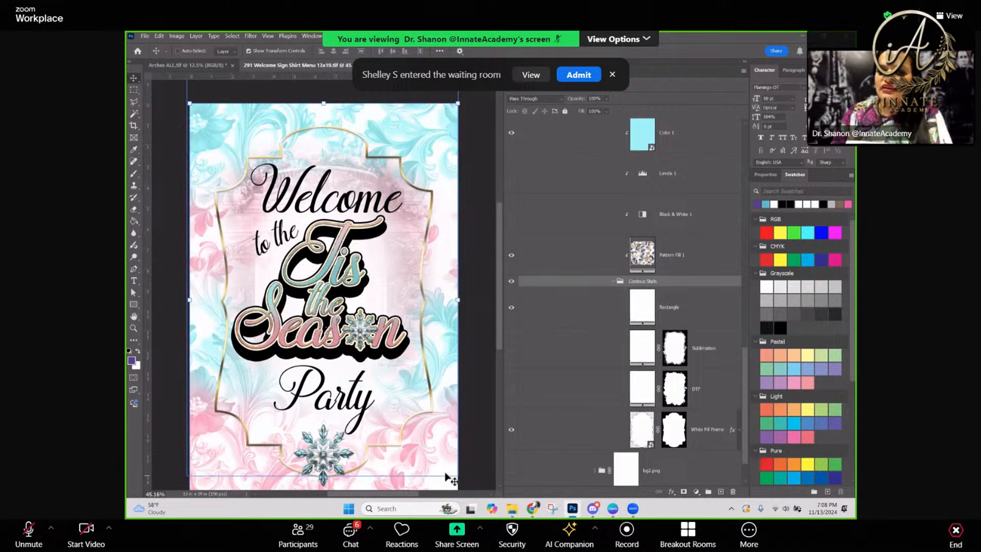
pyautogui.click(512, 430)
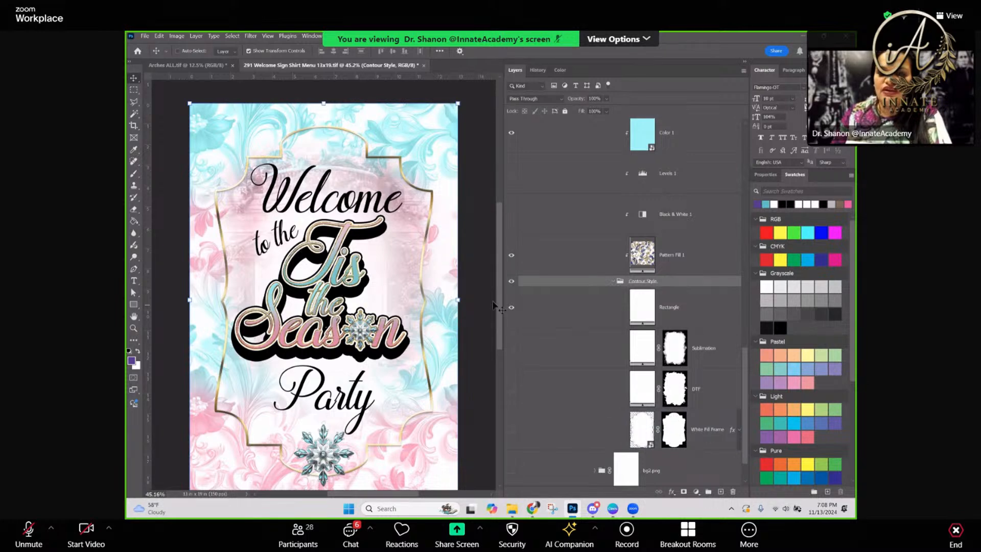
# Swap the visible contour from Rectangle to Sublimation and show the black Color Fill 1 layer behind the design
pyautogui.click(513, 347)
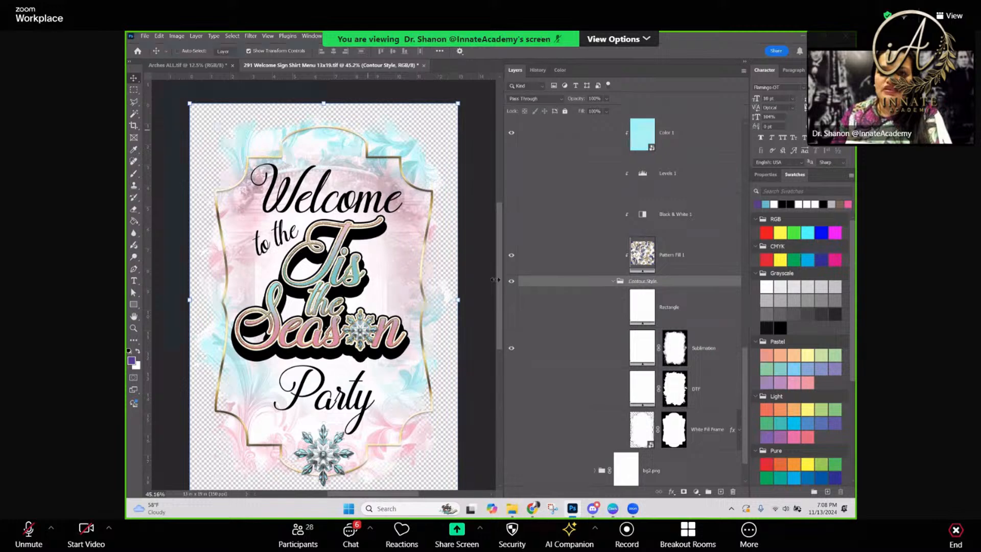
pyautogui.scroll(-2, 501, 368)
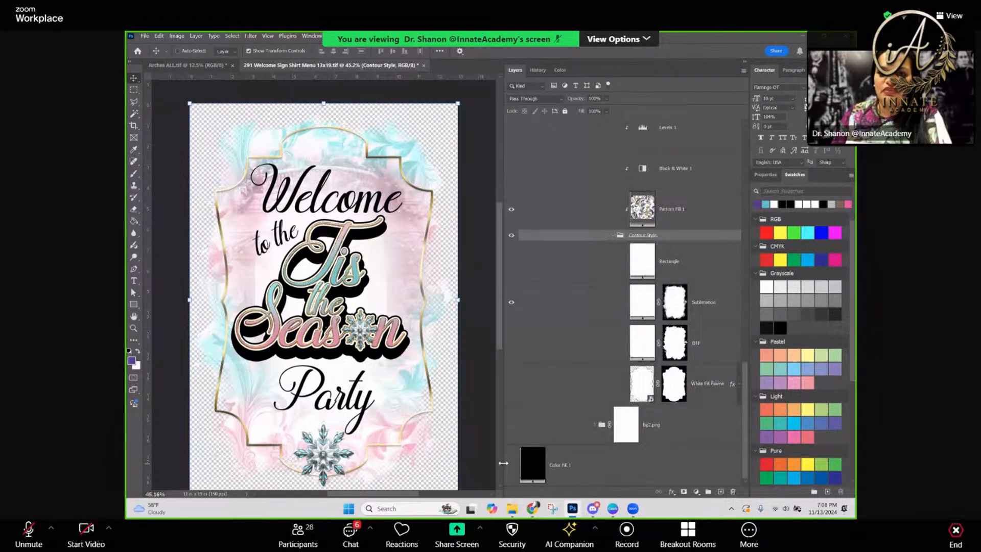
pyautogui.click(511, 465)
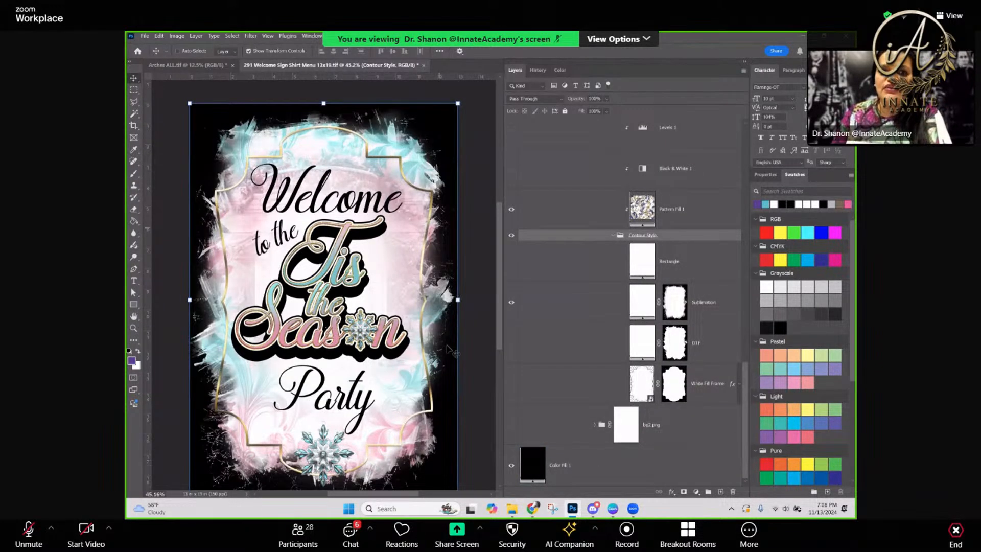
# Hide the Sublimation contour layer and show the DTF layer instead
pyautogui.click(545, 307)
pyautogui.scroll(1, 545, 306)
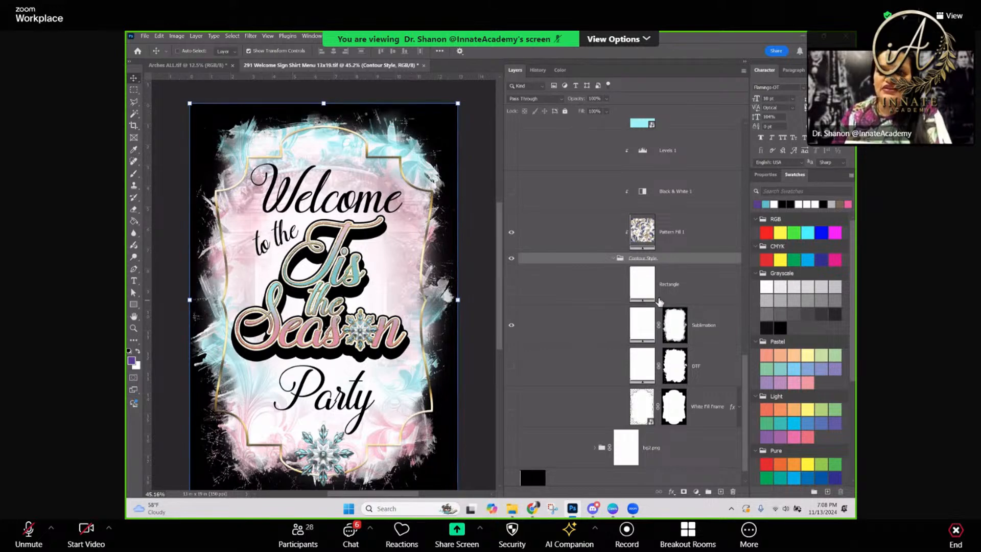
pyautogui.click(698, 330)
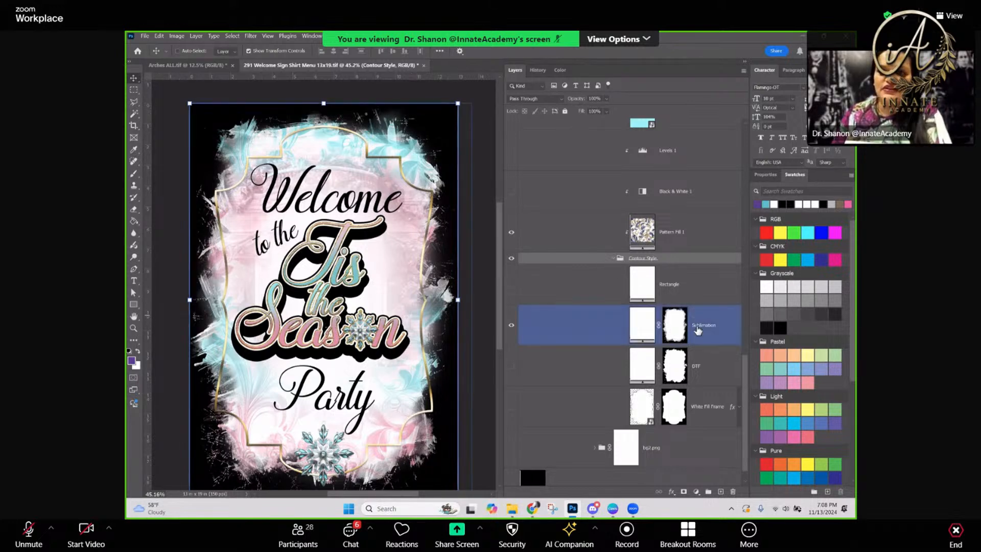
pyautogui.click(511, 328)
pyautogui.click(512, 367)
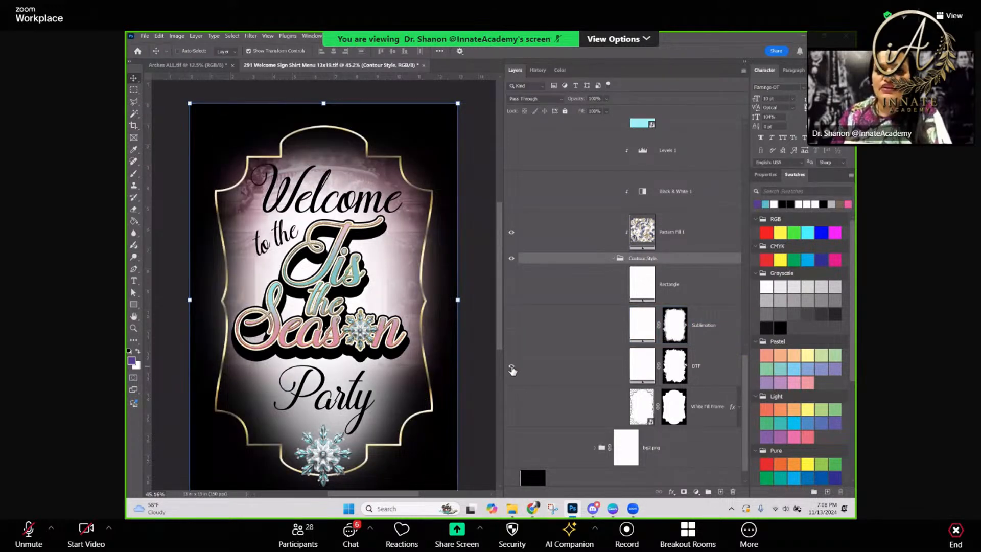
# Select the DTF contour layer, hide it and show the White Fill Frame layer instead
pyautogui.click(699, 379)
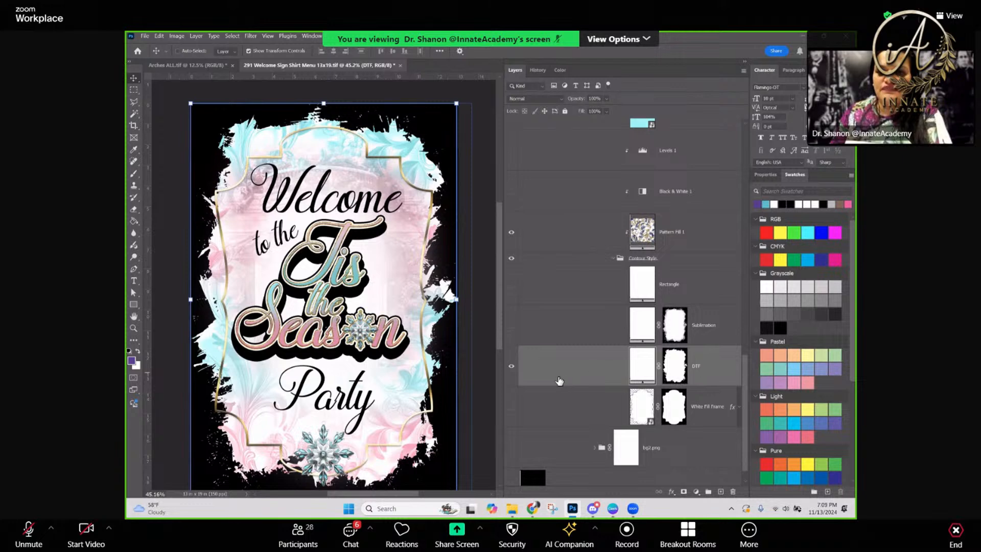
pyautogui.click(511, 365)
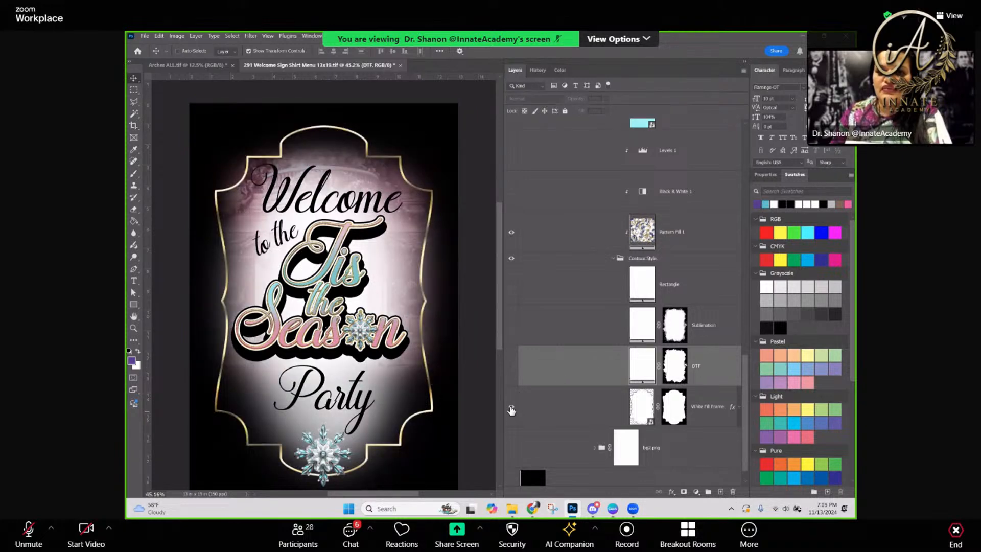
pyautogui.click(511, 409)
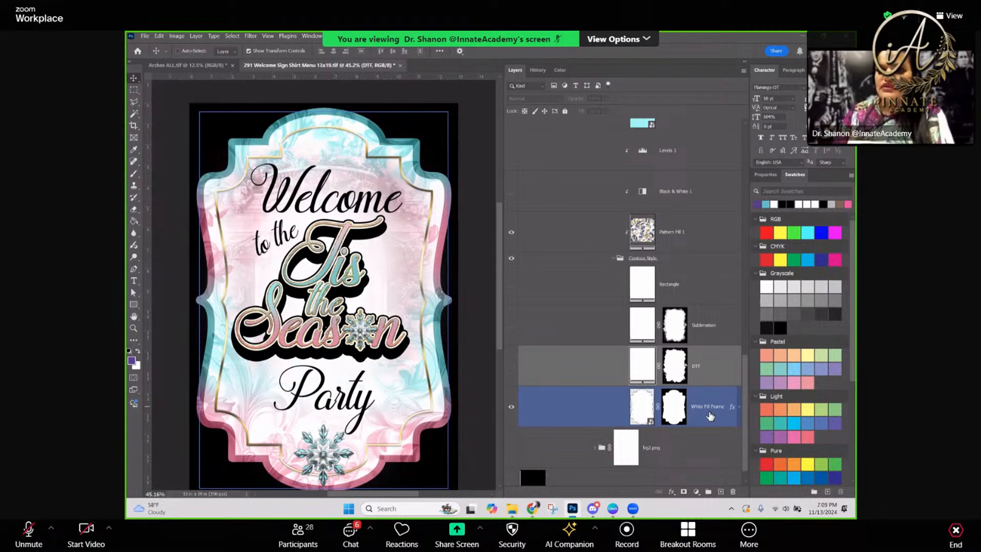
pyautogui.scroll(4, 678, 369)
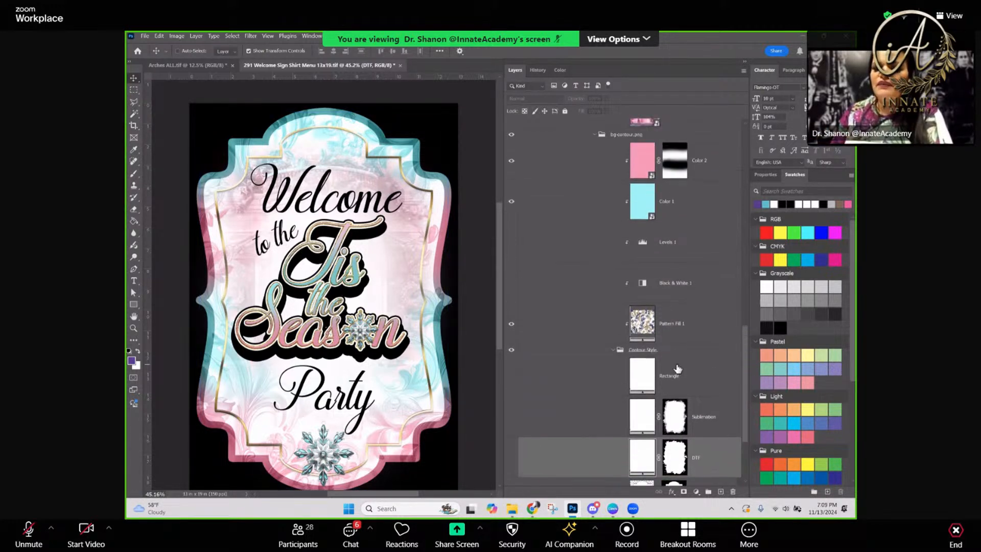
# Examine the template's layer stack from the contour group up to the White Spotlight and Gold Outline Frame layers
pyautogui.scroll(5, 678, 368)
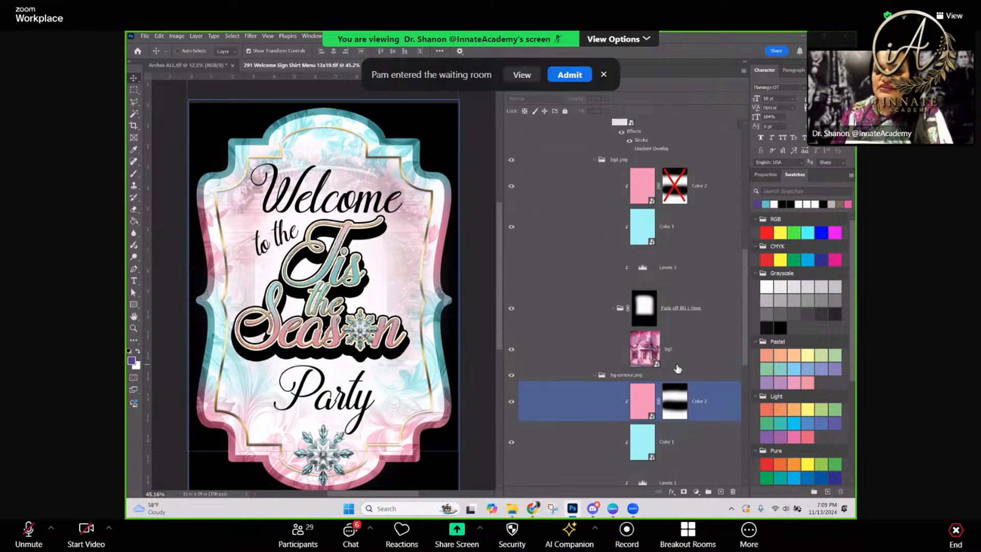
pyautogui.scroll(3, 677, 367)
pyautogui.click(677, 365)
pyautogui.scroll(6, 678, 367)
pyautogui.click(677, 364)
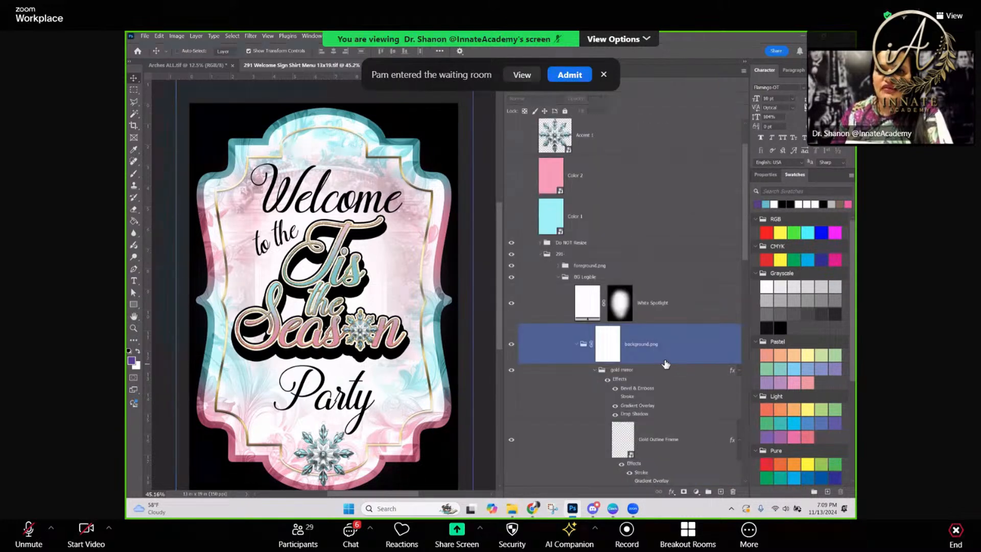
pyautogui.click(651, 316)
pyautogui.click(460, 250)
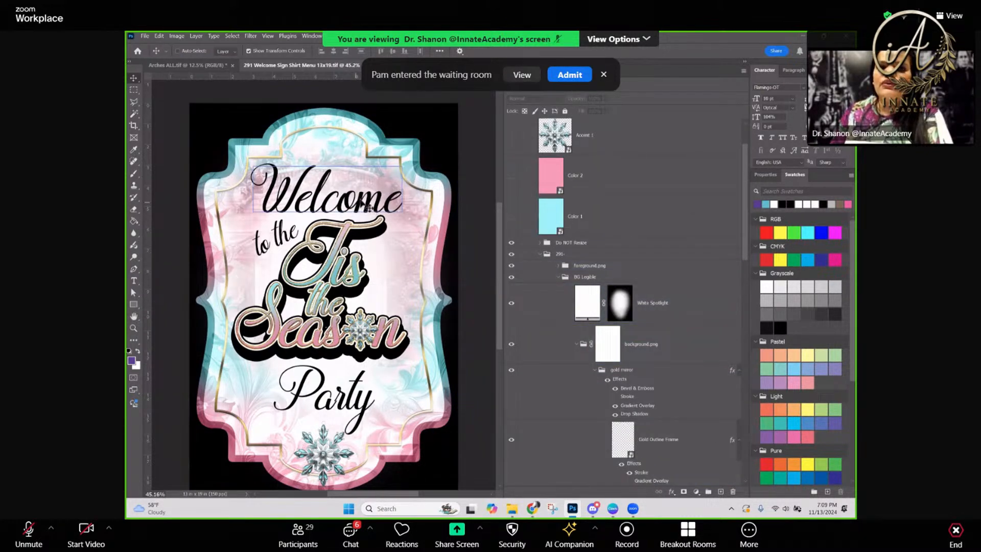
pyautogui.scroll(-1, 618, 306)
pyautogui.click(619, 305)
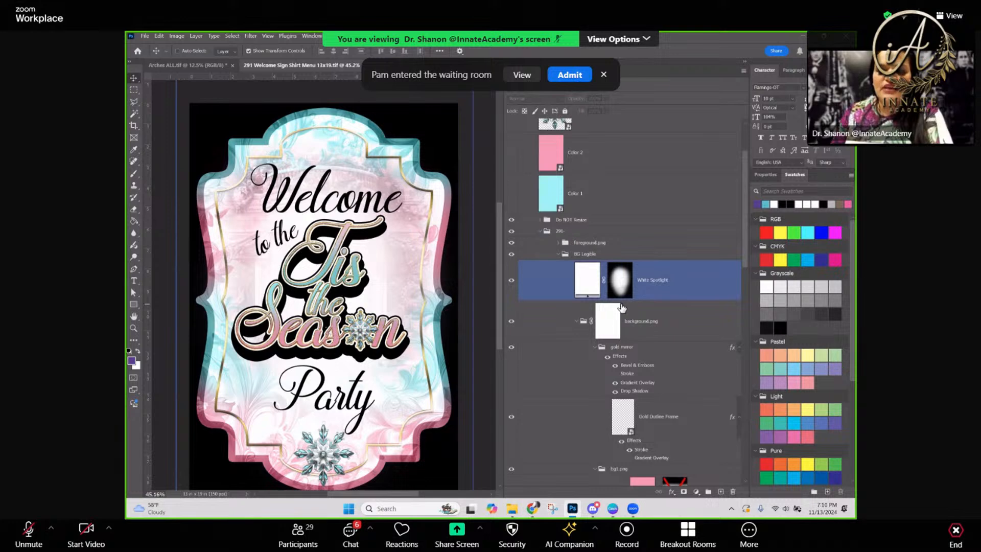
pyautogui.scroll(-1, 664, 310)
pyautogui.click(559, 388)
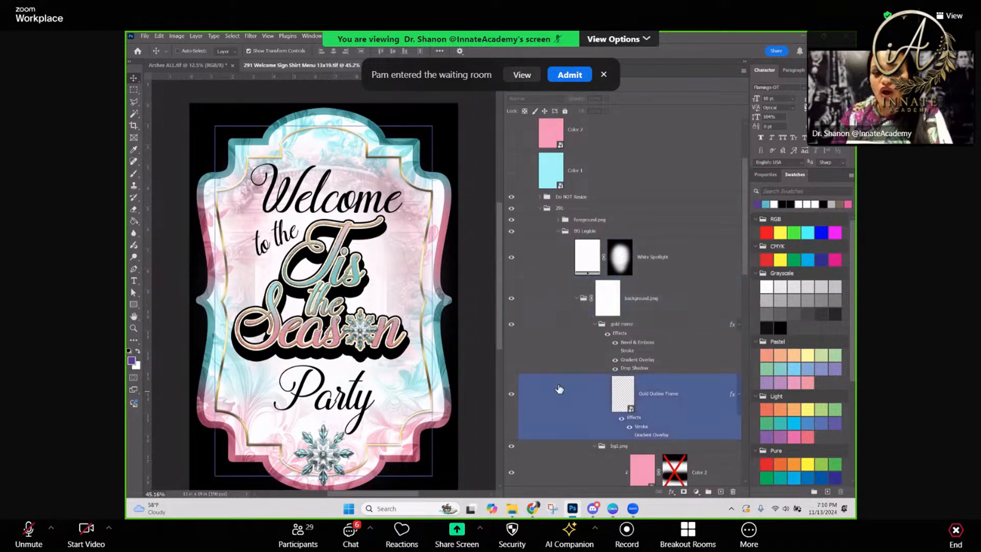
pyautogui.click(679, 369)
pyautogui.click(679, 380)
pyautogui.click(639, 446)
pyautogui.click(414, 377)
pyautogui.click(175, 166)
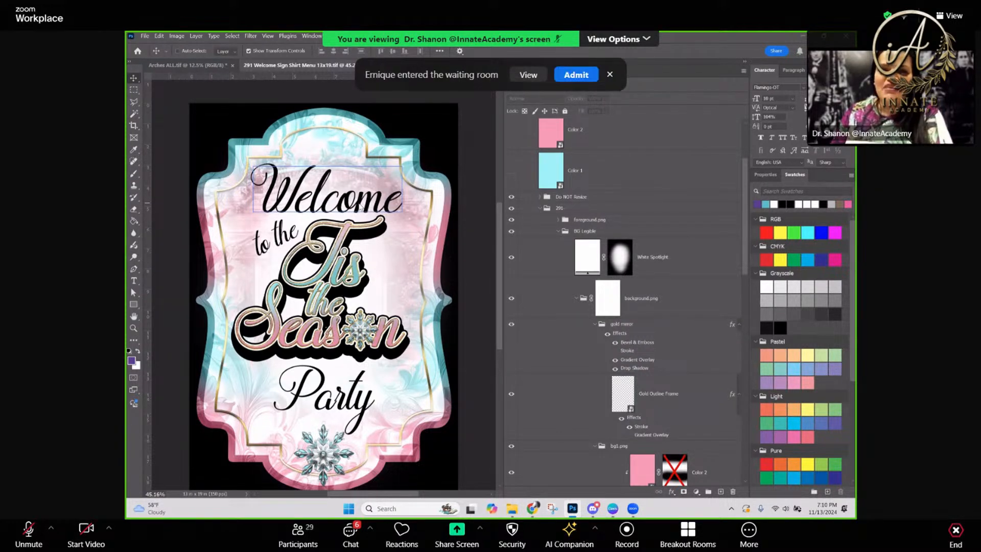
# Select the Welcome text layer directly from the lettering in the artwork
pyautogui.rightClick(361, 206)
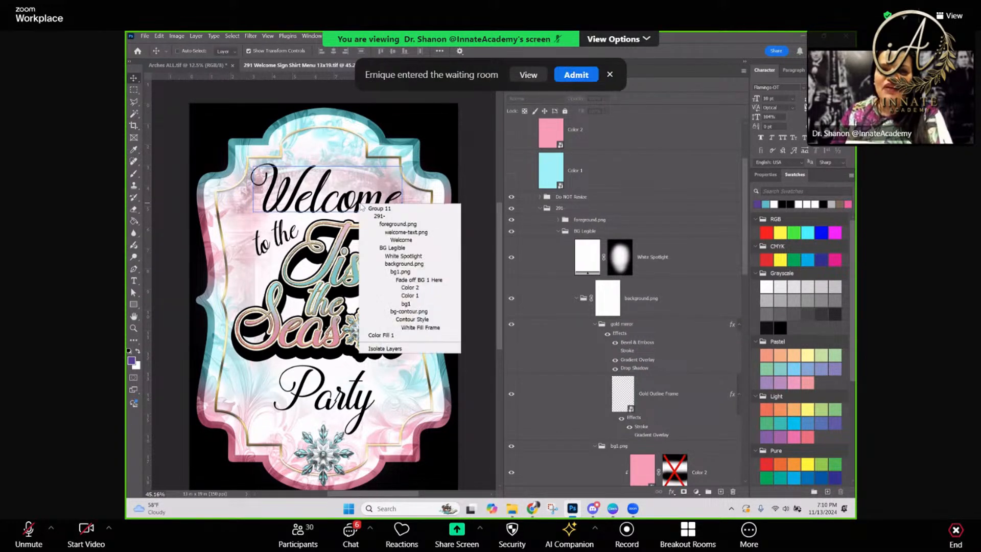
pyautogui.click(407, 240)
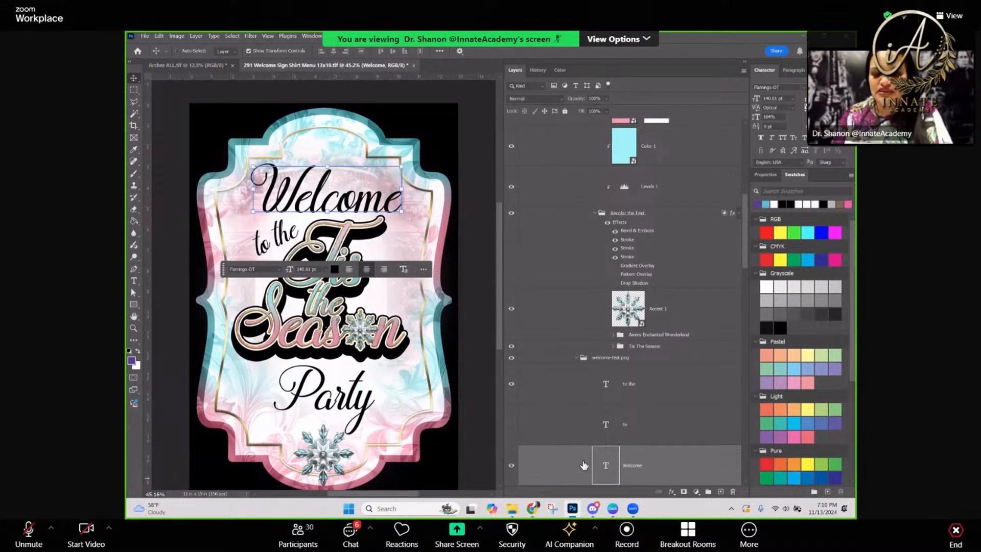
pyautogui.click(572, 366)
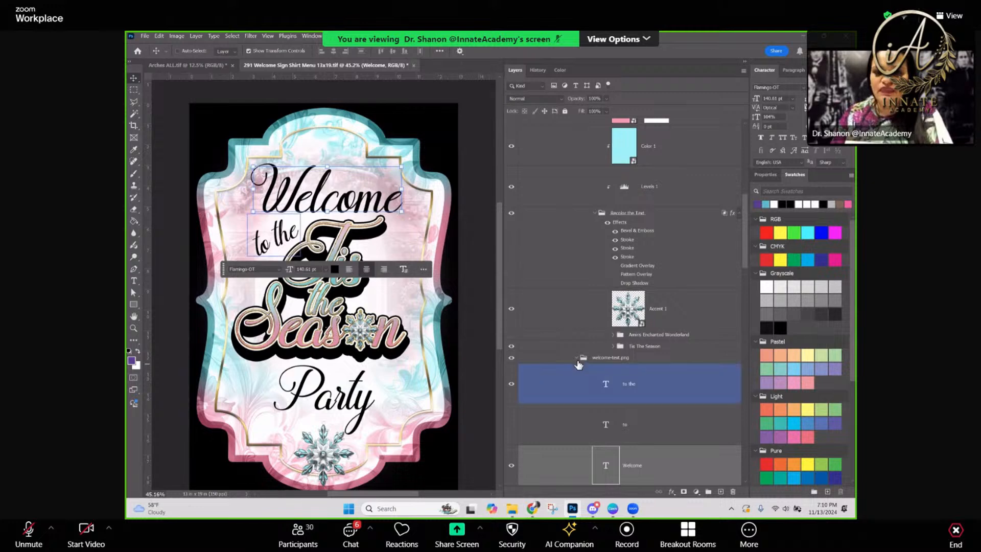
pyautogui.scroll(-1, 593, 361)
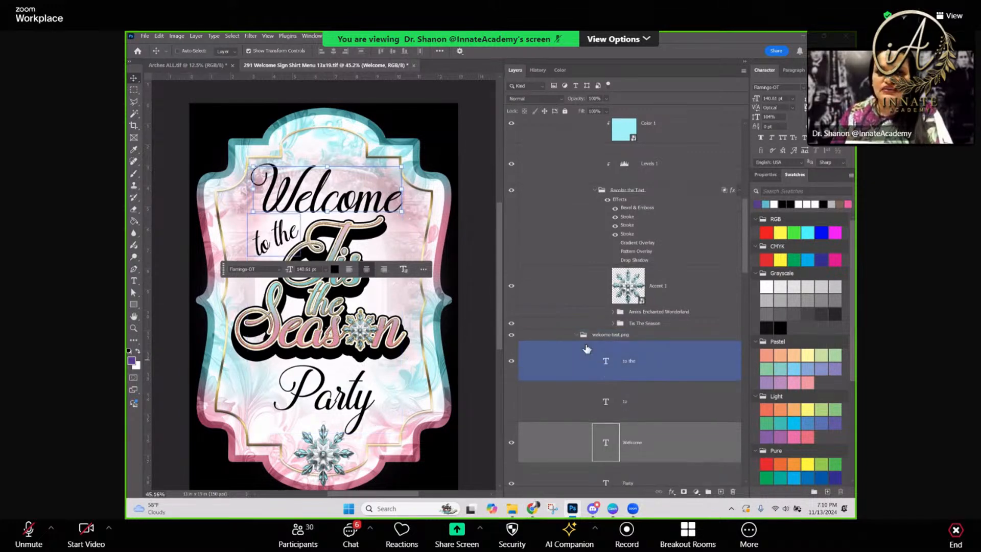
# Hide the welcome-text.png group and collapse it
pyautogui.click(539, 337)
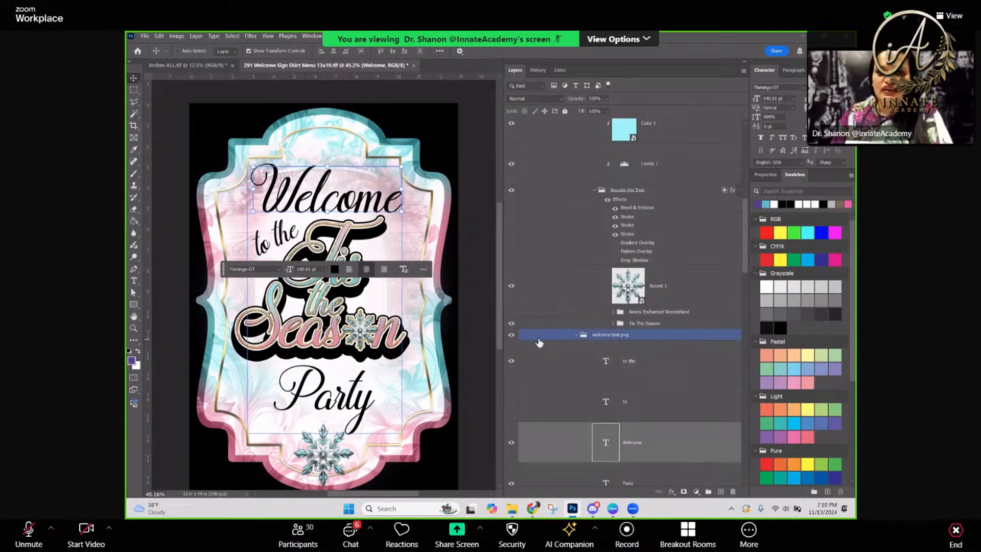
pyautogui.click(513, 338)
pyautogui.click(512, 339)
pyautogui.click(576, 335)
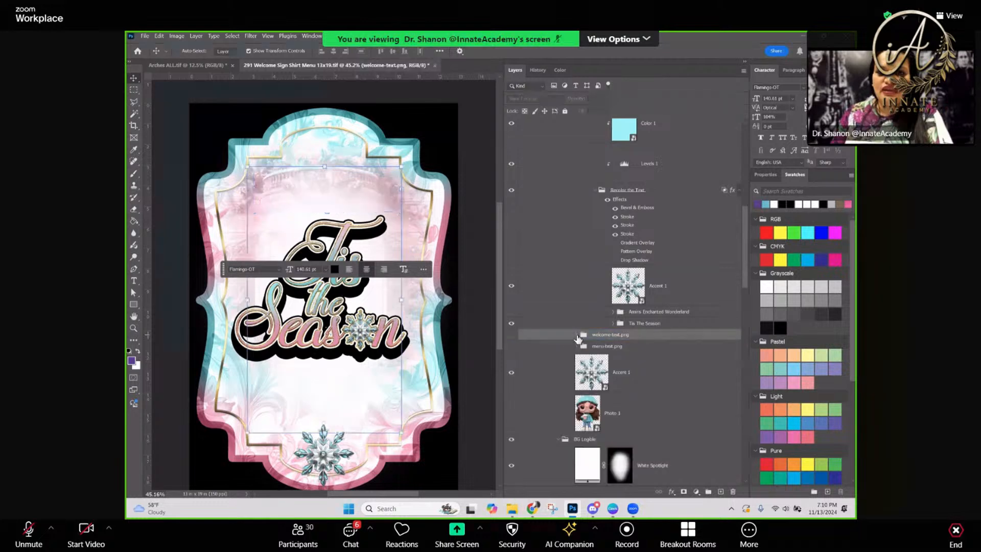
# Show the menu-text.png group and hide the logo-text.png group so only the menu lettering displays
pyautogui.click(512, 348)
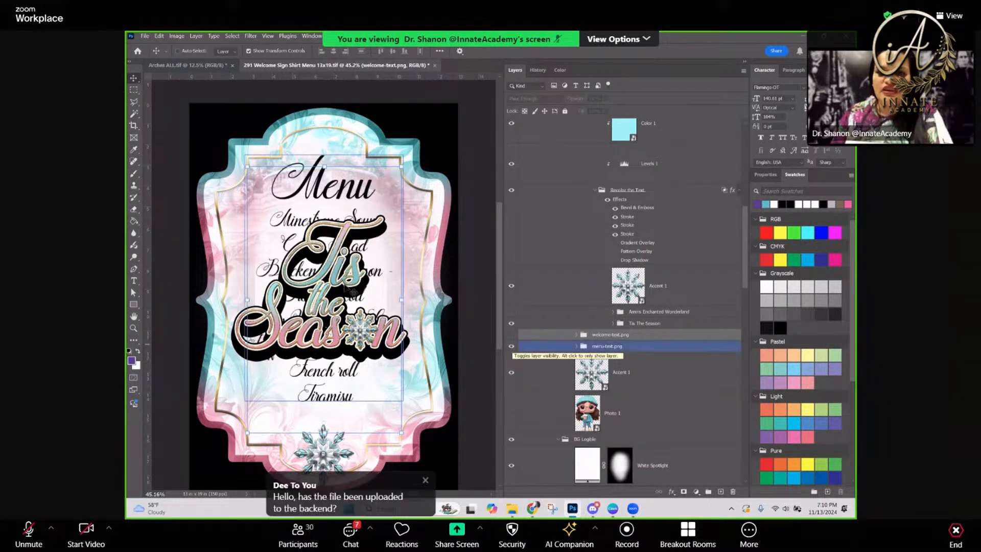
pyautogui.click(559, 285)
pyautogui.scroll(4, 555, 235)
pyautogui.click(510, 200)
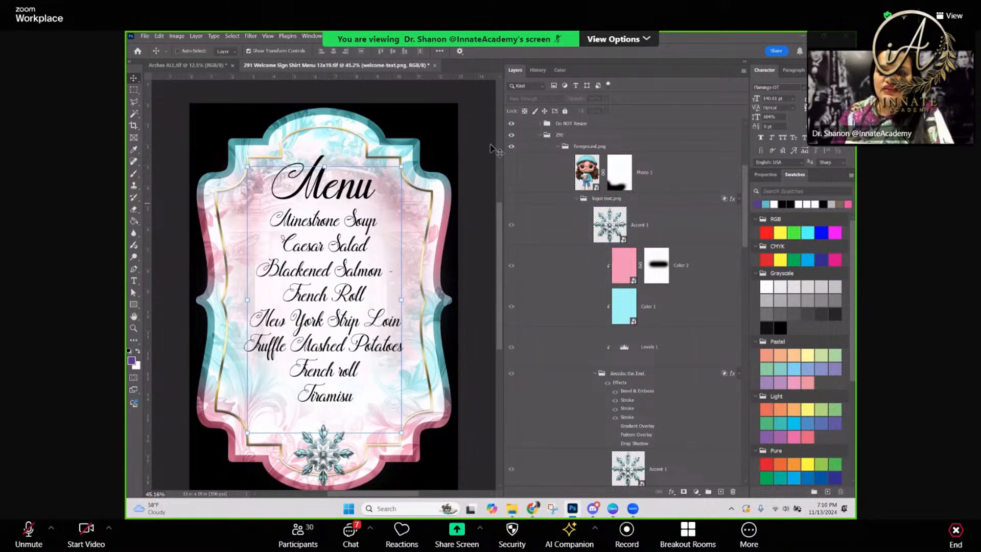
# Collapse the logo-text.png group, make it visible and hide the menu-text.png group
pyautogui.click(576, 199)
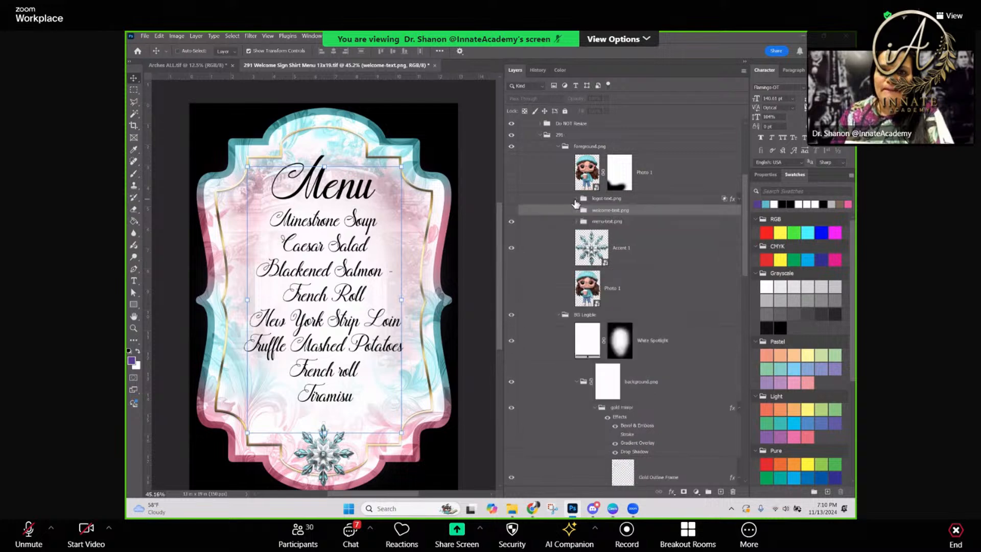
pyautogui.click(512, 200)
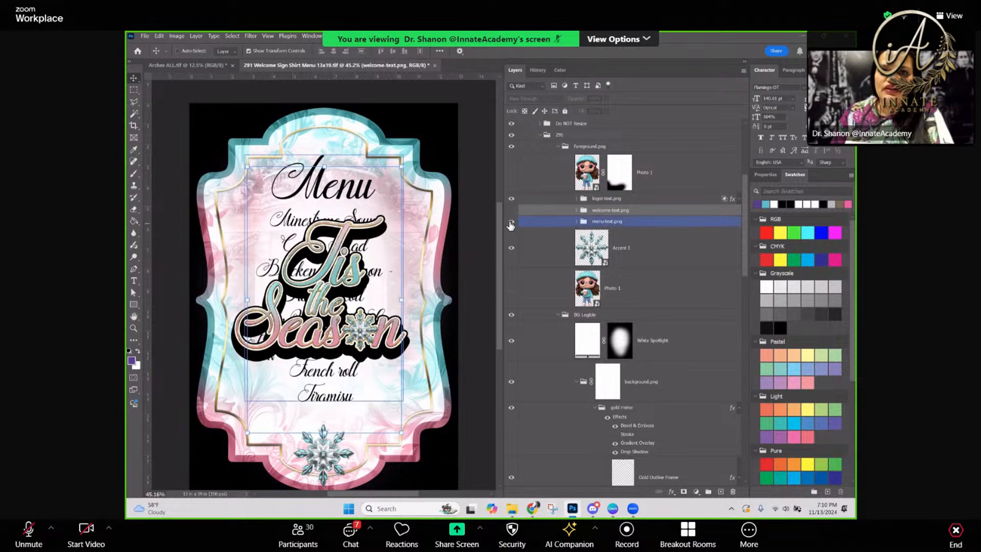
pyautogui.click(510, 222)
pyautogui.click(523, 236)
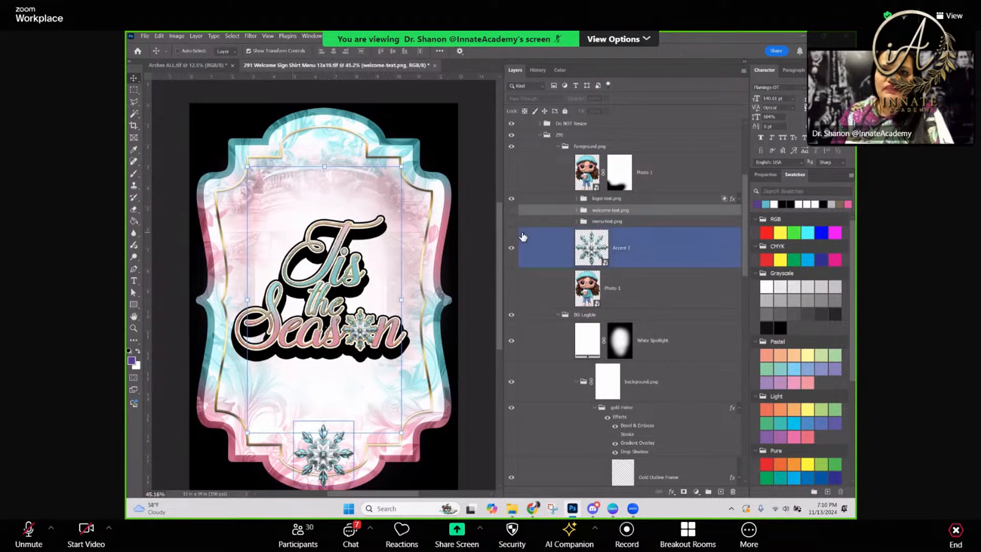
# Hide the White Spotlight layer in the BG Legible group to reveal the background image behind the lettering
pyautogui.click(666, 347)
pyautogui.click(587, 317)
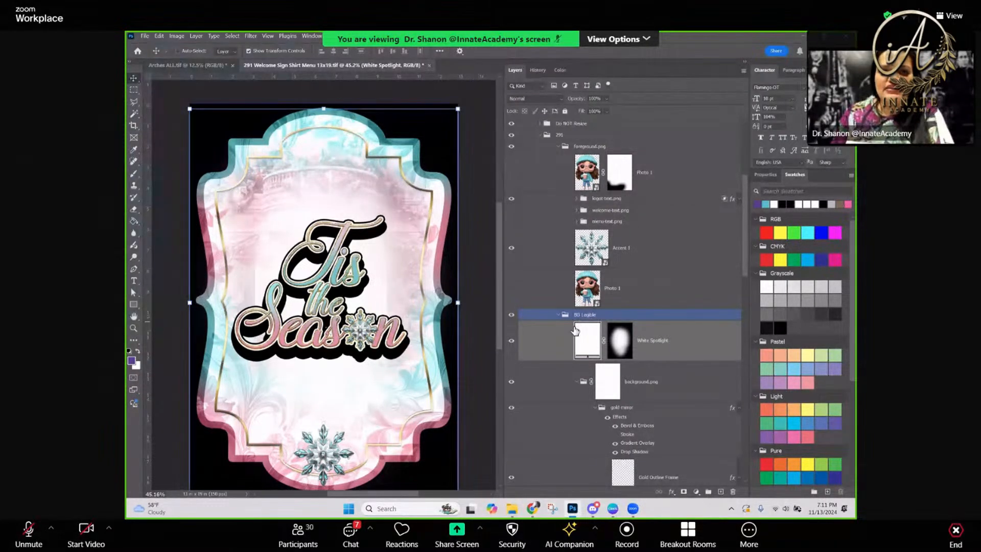
pyautogui.click(513, 342)
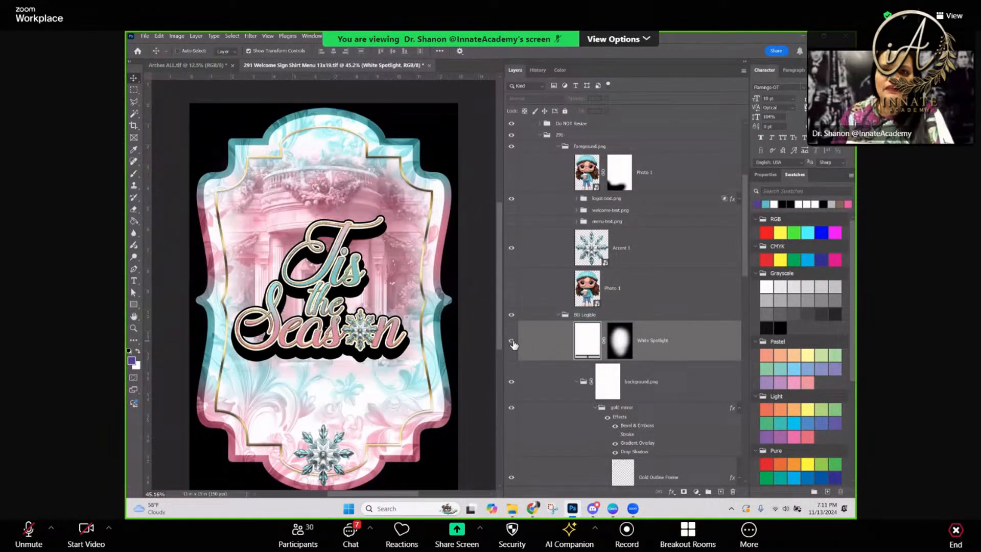
pyautogui.click(512, 342)
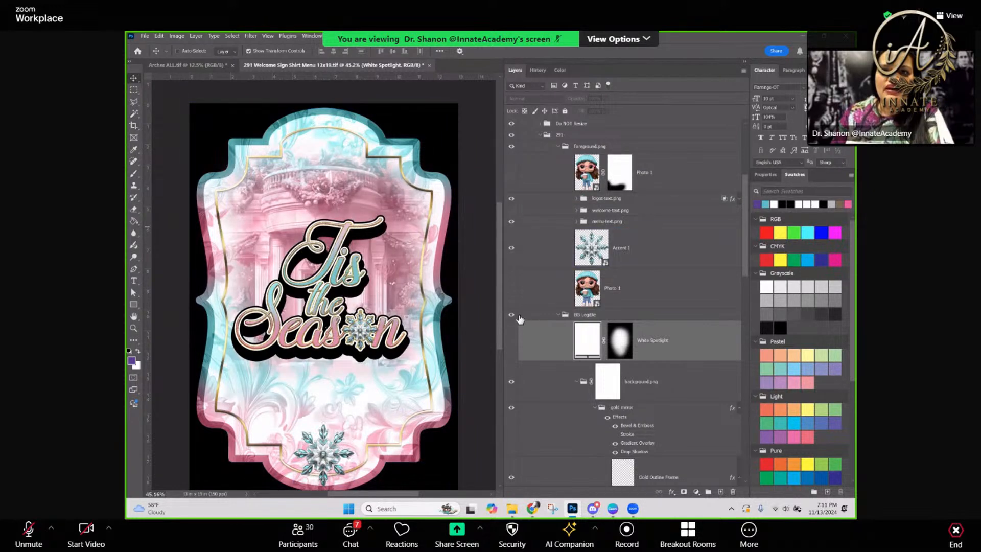
# Display the menu text instead of the logo text and turn the White Spotlight layer back on
pyautogui.click(512, 199)
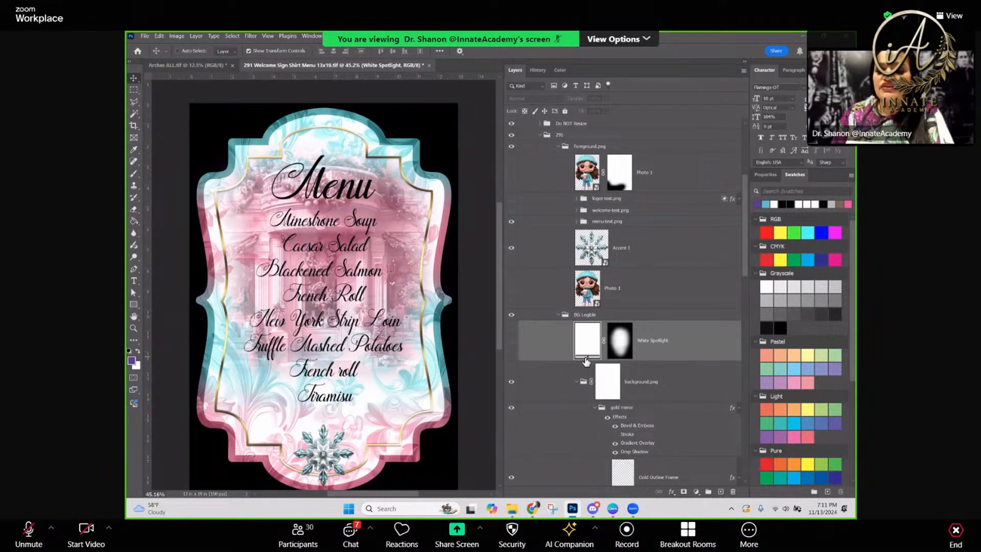
pyautogui.moveTo(586, 361); pyautogui.dragTo(540, 341)
pyautogui.click(510, 340)
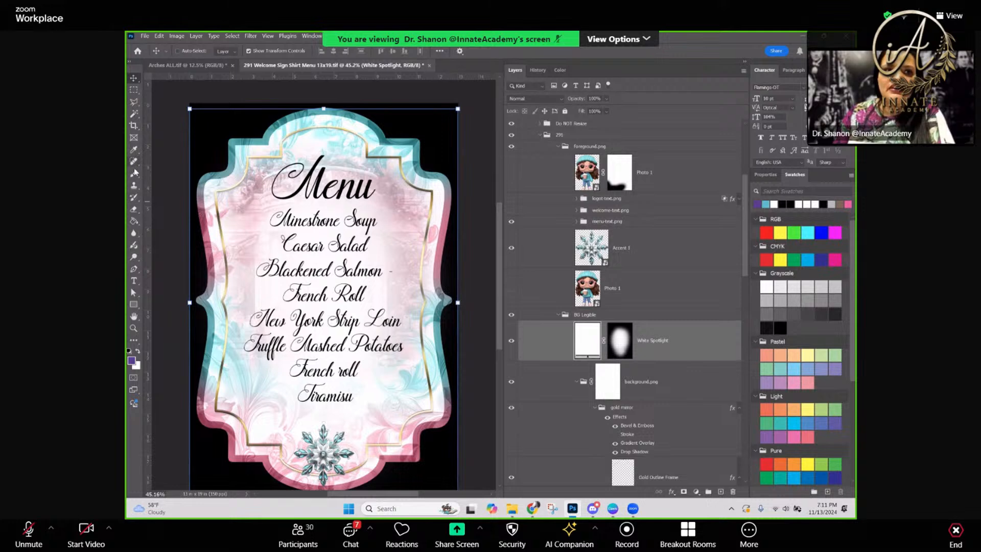
# Try recoloring the White Spotlight fill with teal sampled from the upper edge of the frame, and restore the white fill
pyautogui.click(134, 149)
pyautogui.click(364, 119)
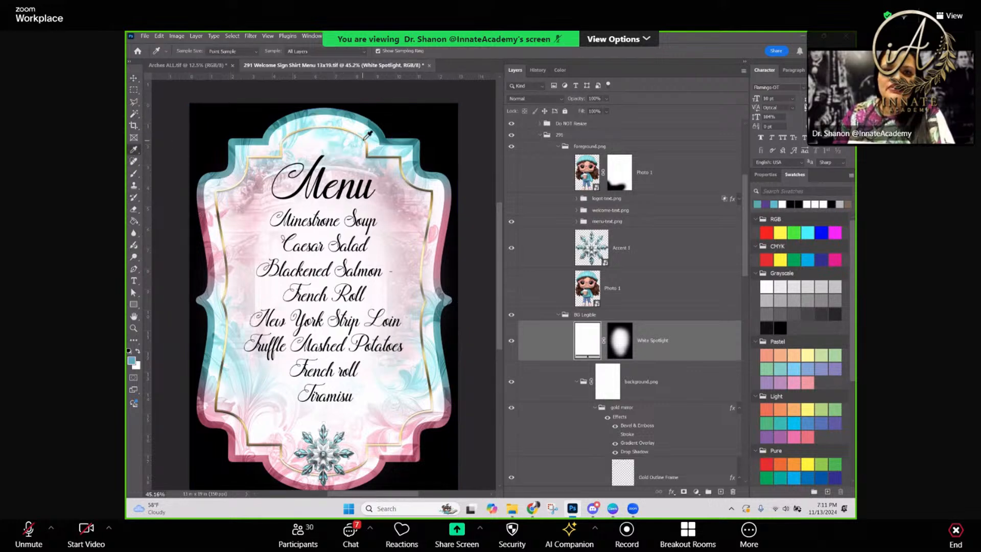
pyautogui.doubleClick(592, 342)
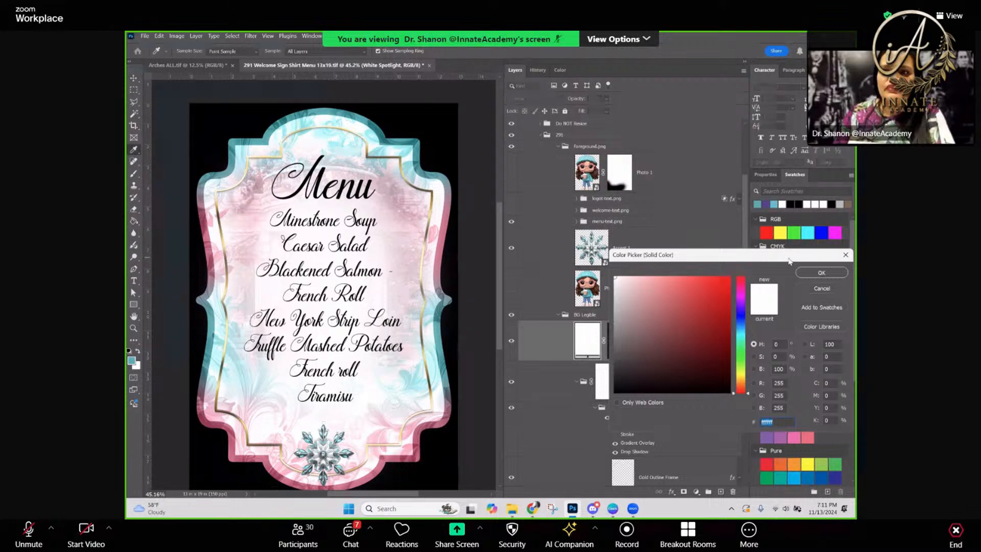
pyautogui.moveTo(790, 260); pyautogui.dragTo(682, 232)
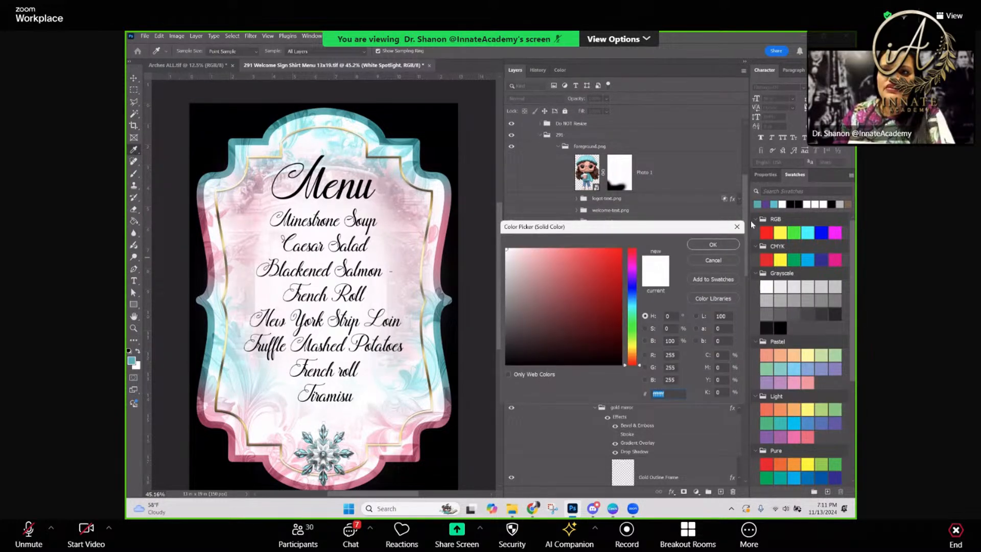
pyautogui.click(737, 227)
pyautogui.click(774, 205)
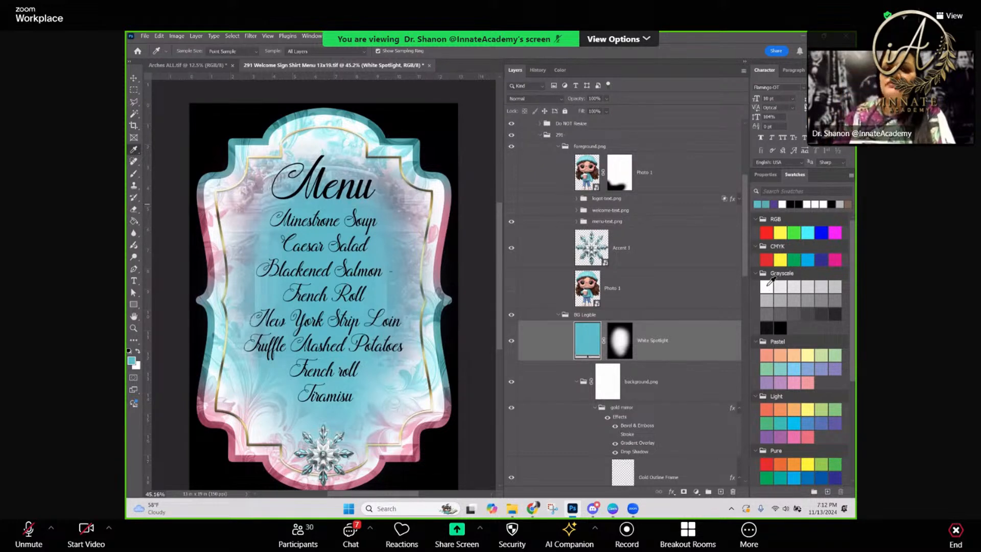
pyautogui.click(347, 169)
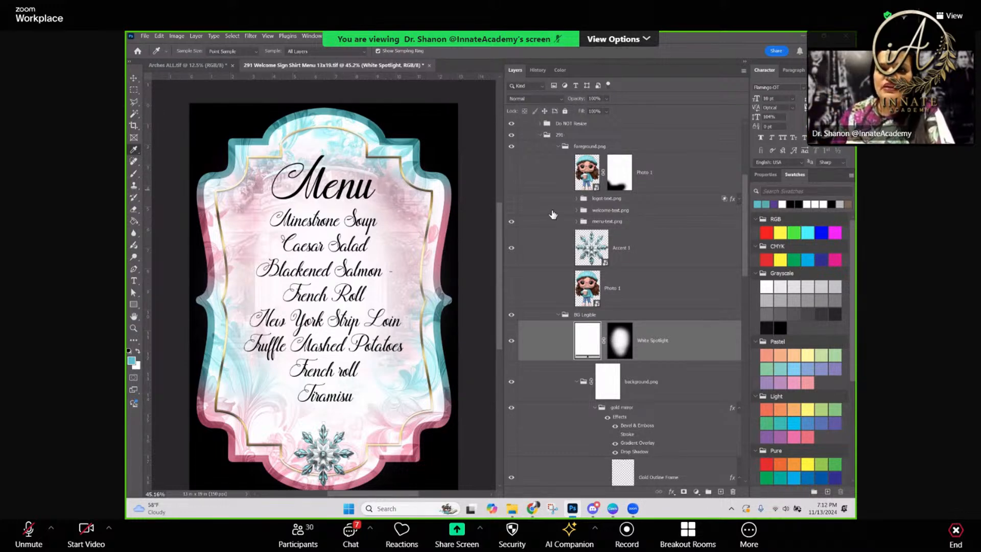
# Hide the menu-text.png group and the White Spotlight layer
pyautogui.click(511, 221)
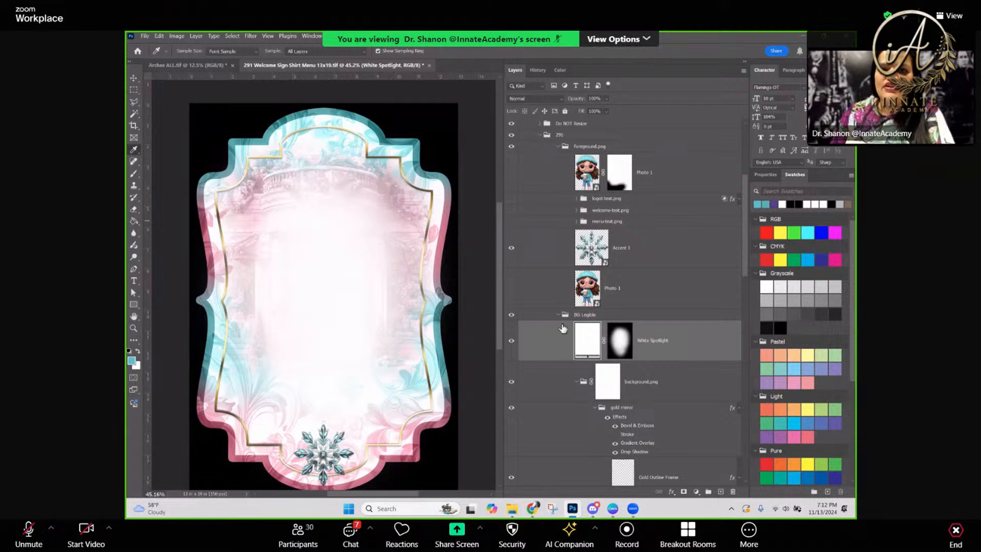
pyautogui.click(511, 340)
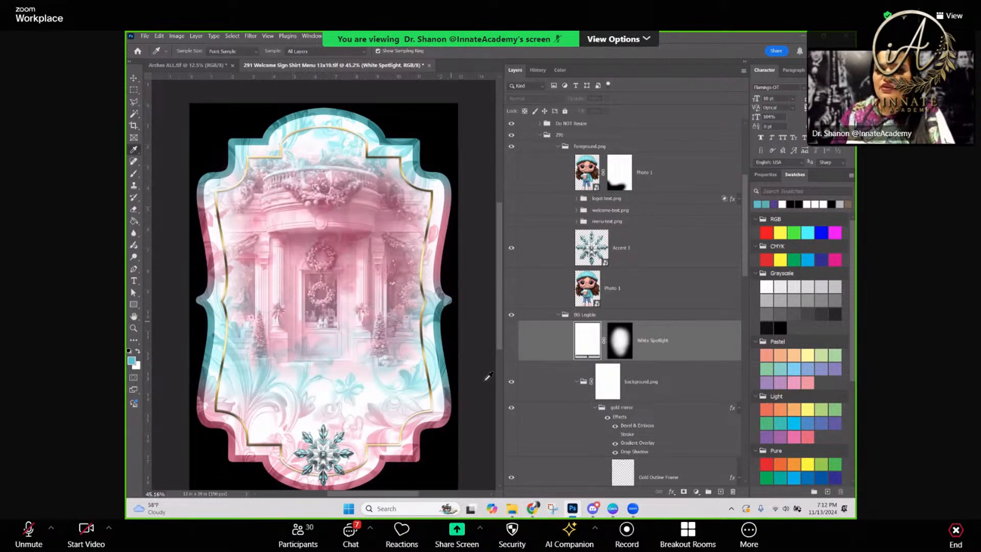
# Show the unmasked Photo 1 layer below Accent 1 and select it
pyautogui.scroll(-1, 654, 311)
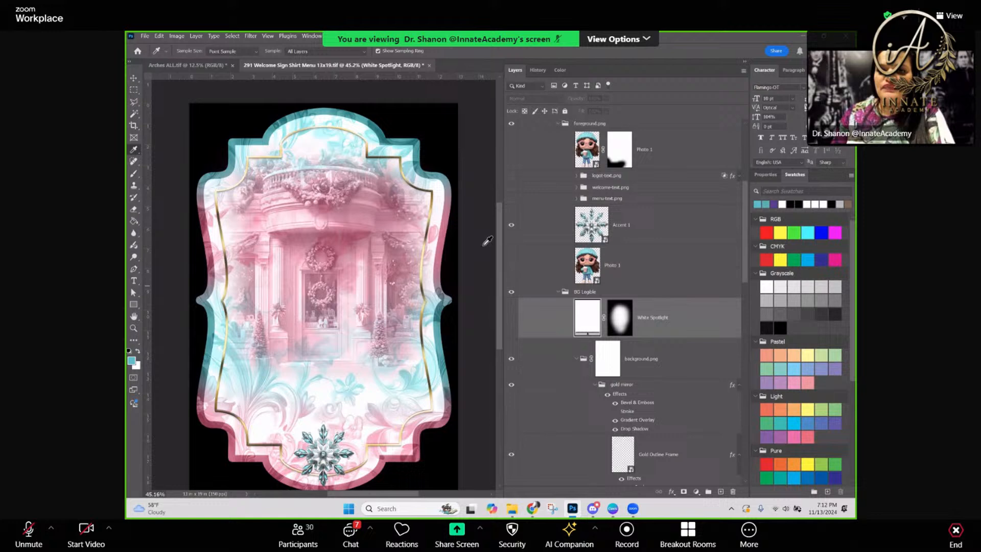
pyautogui.click(511, 265)
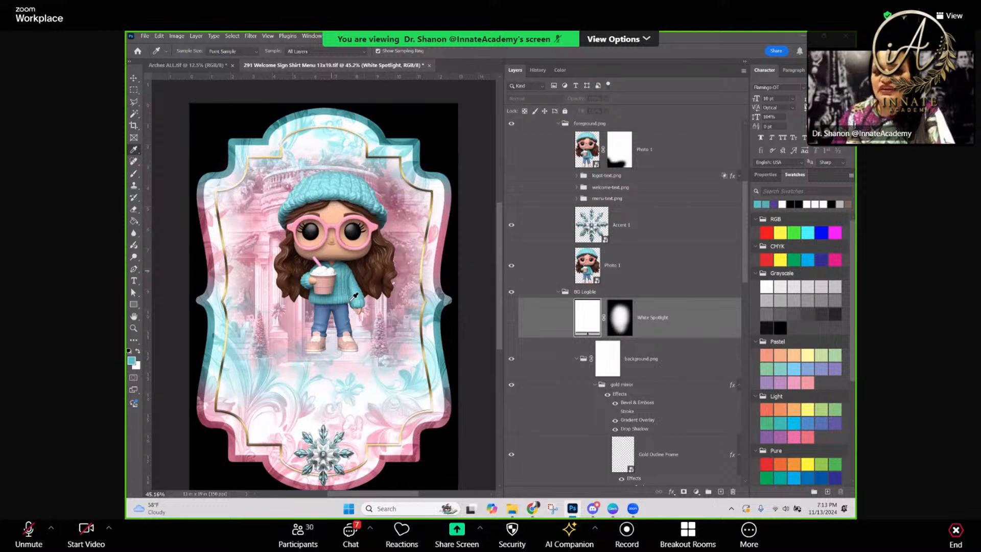
pyautogui.click(635, 282)
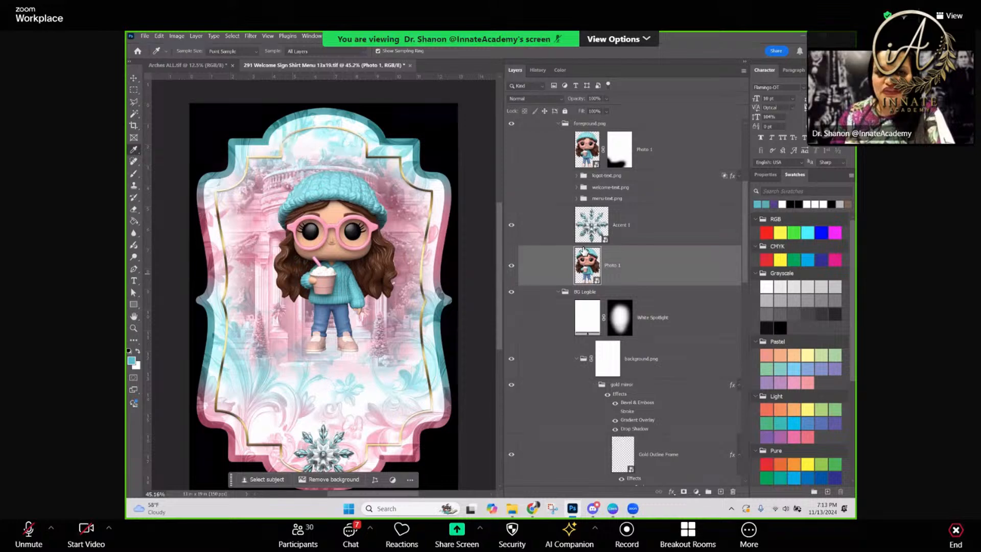
# Make the logo-text.png group visible over the character photo
pyautogui.scroll(2, 587, 242)
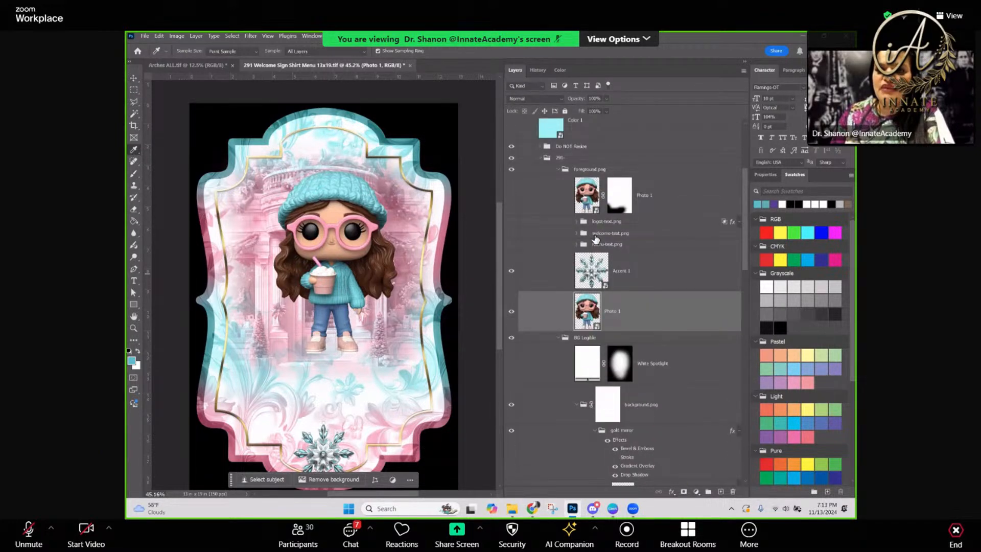
pyautogui.scroll(3, 595, 239)
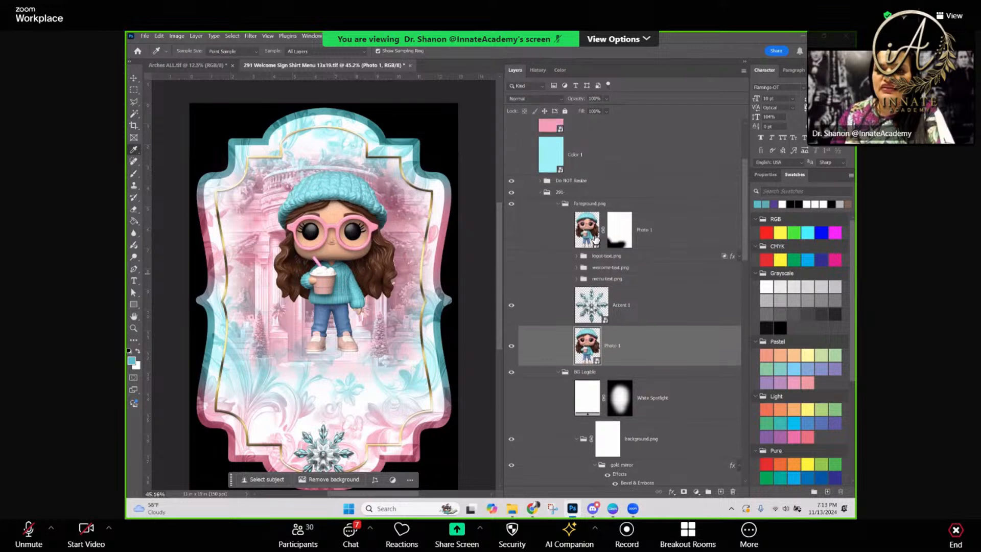
pyautogui.click(511, 279)
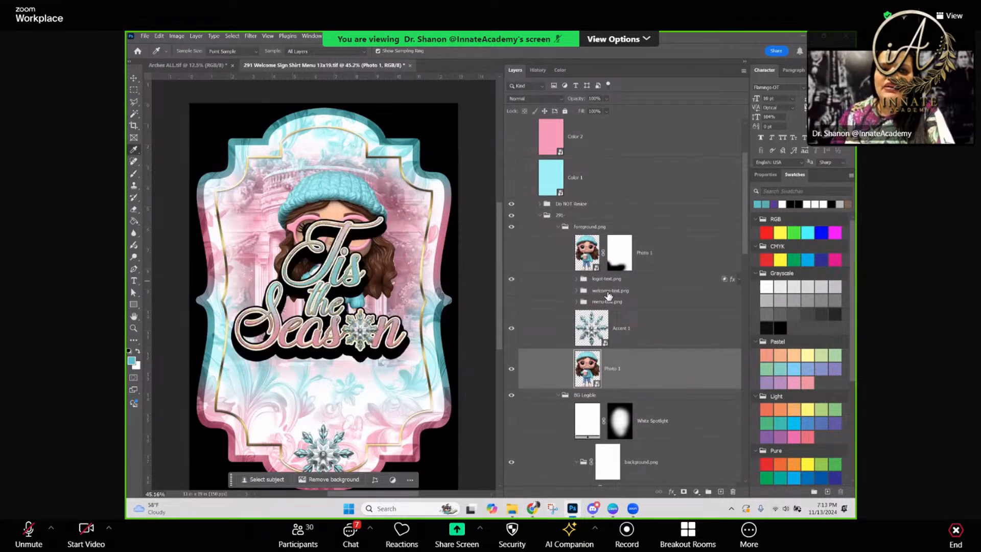
# Move the logo-text.png group down so the lettering sits below the character's face
pyautogui.click(601, 281)
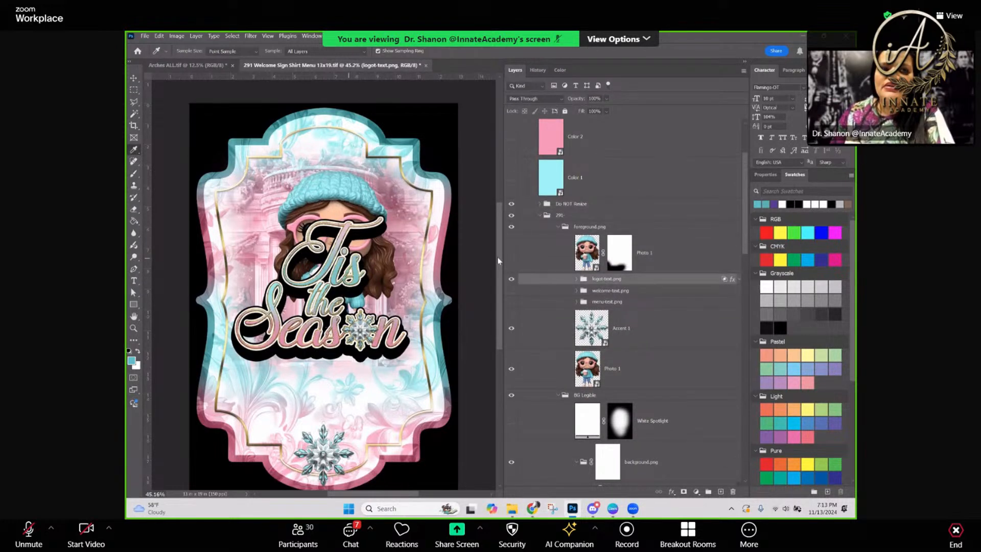
pyautogui.click(133, 79)
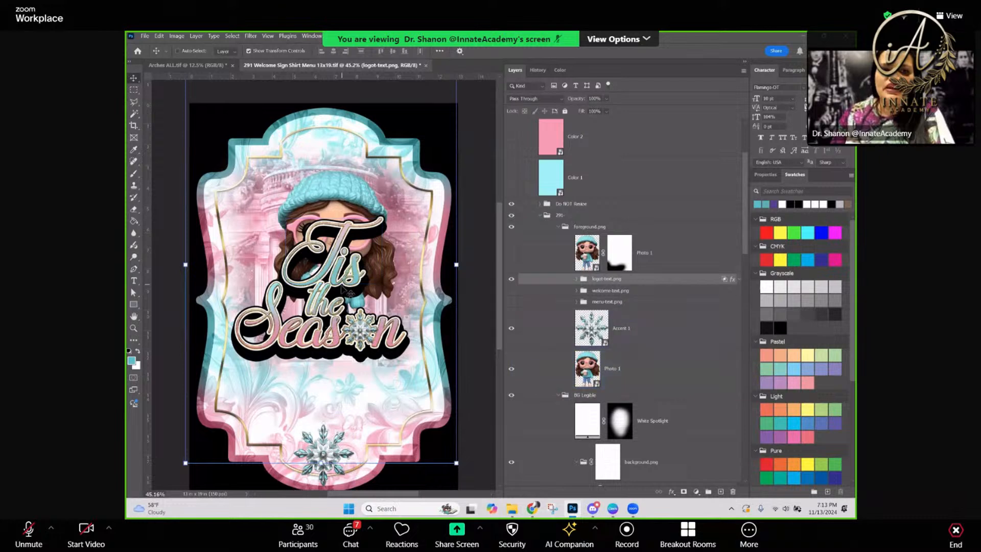
pyautogui.moveTo(333, 299); pyautogui.dragTo(337, 327)
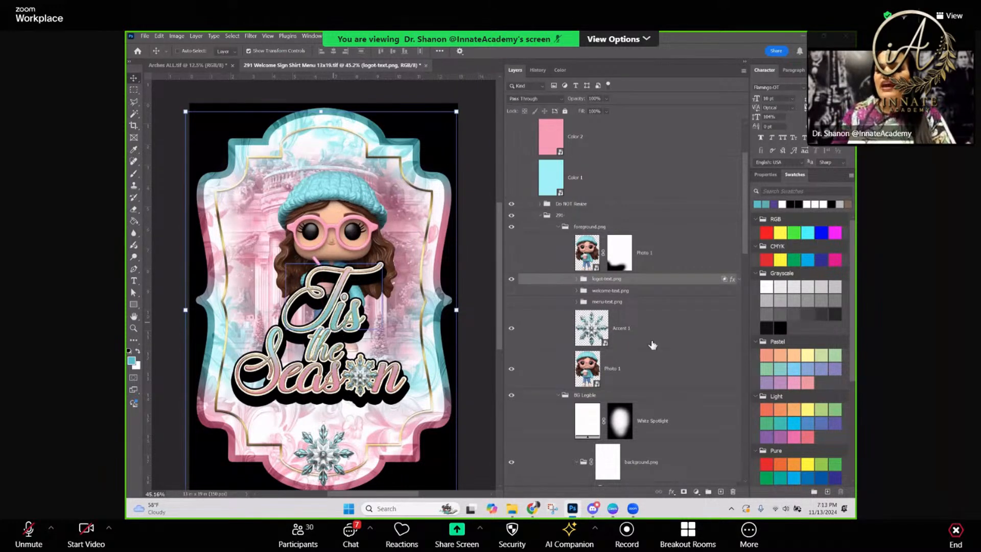
# Switch the Contour Style from White Fill Frame to Sublimation by hiding the former layer and showing the latter
pyautogui.scroll(-15, 676, 302)
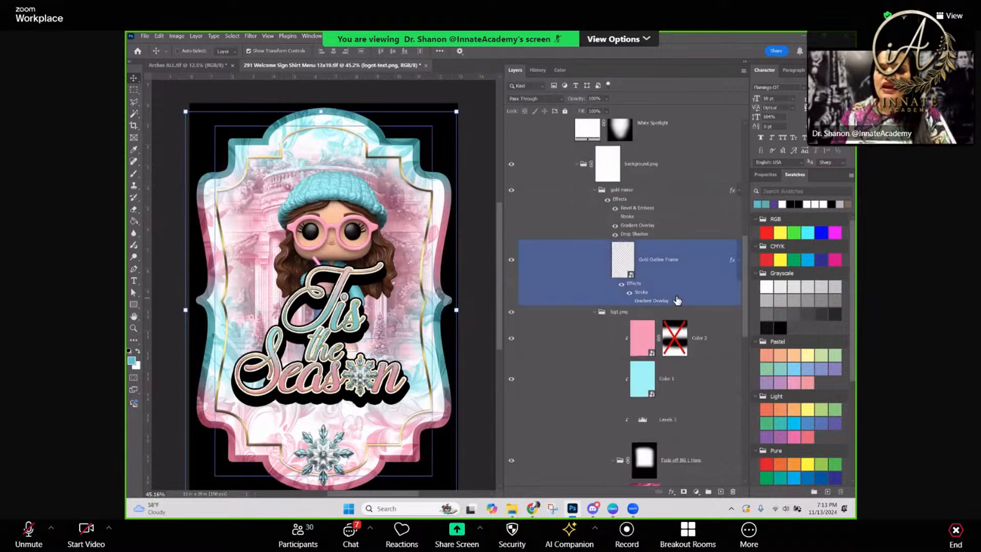
pyautogui.scroll(-1, 633, 307)
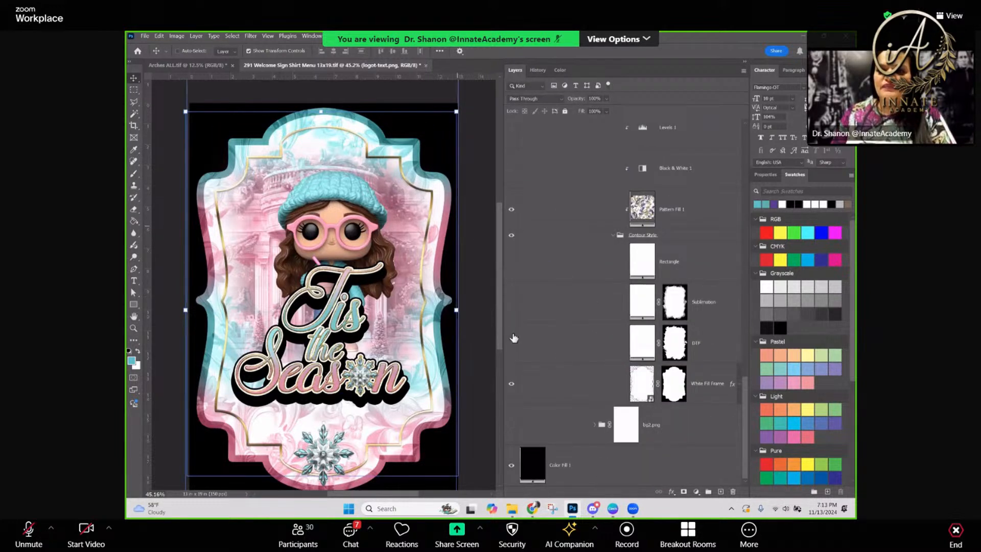
pyautogui.click(503, 383)
pyautogui.click(511, 383)
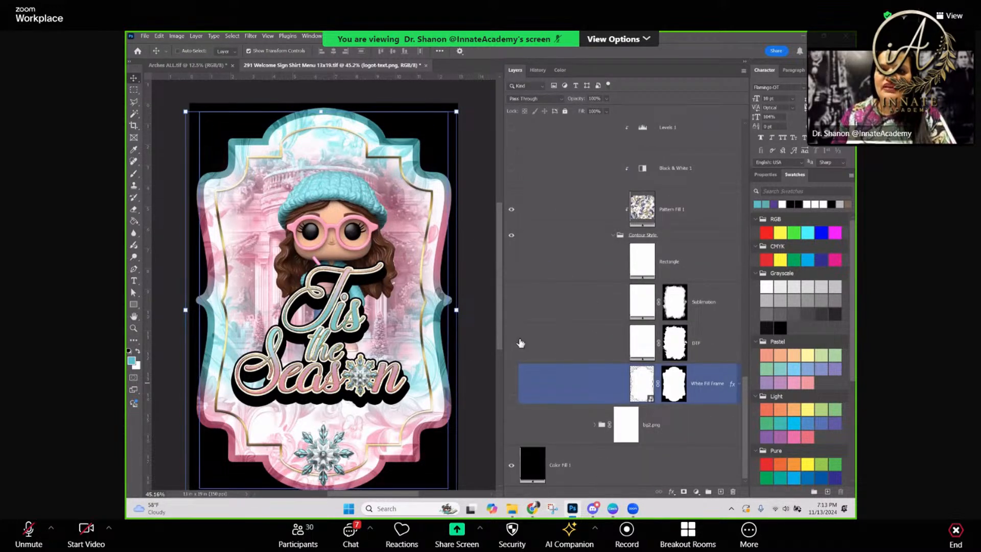
pyautogui.click(512, 303)
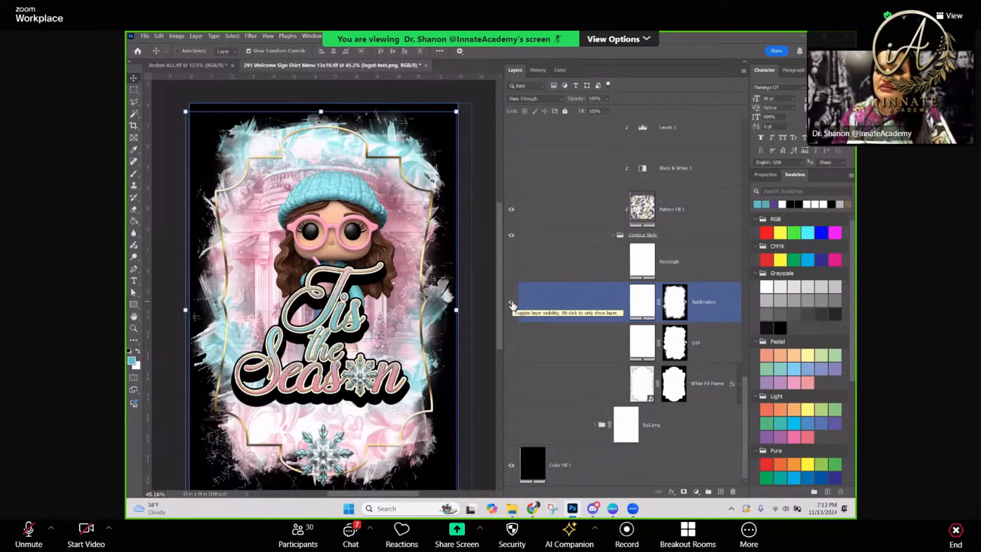
# Select the gold mirror group behind the gold outline, hide it, and show it again
pyautogui.rightClick(403, 168)
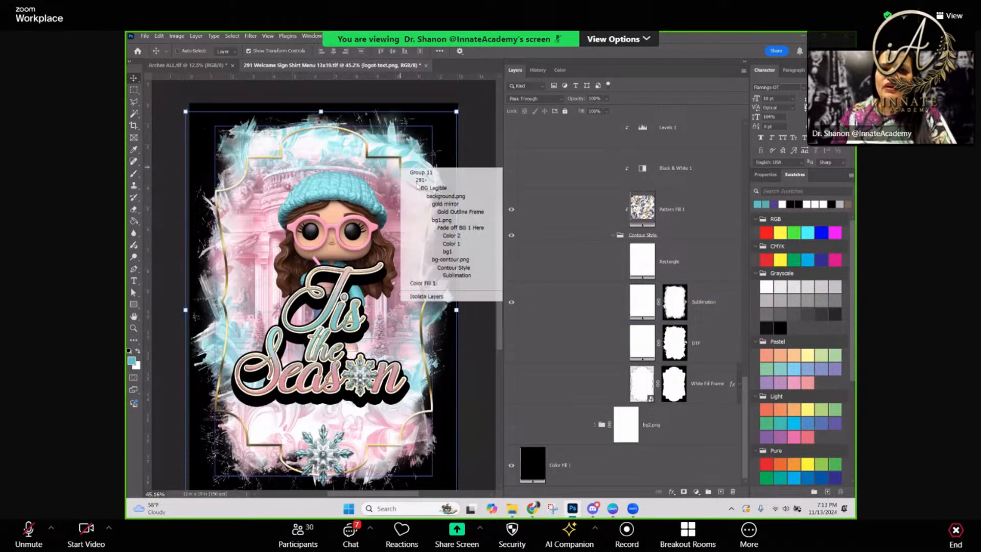
pyautogui.click(445, 204)
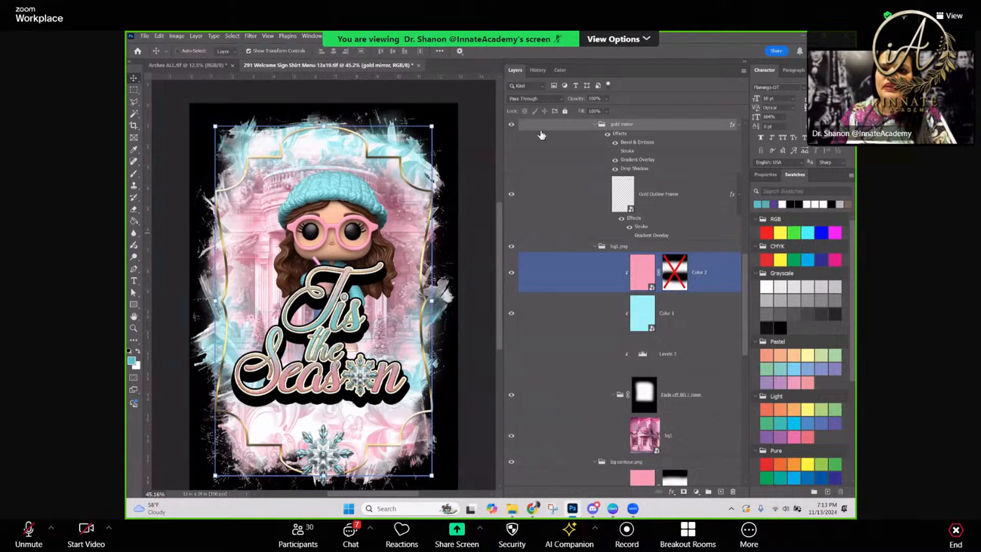
pyautogui.click(511, 125)
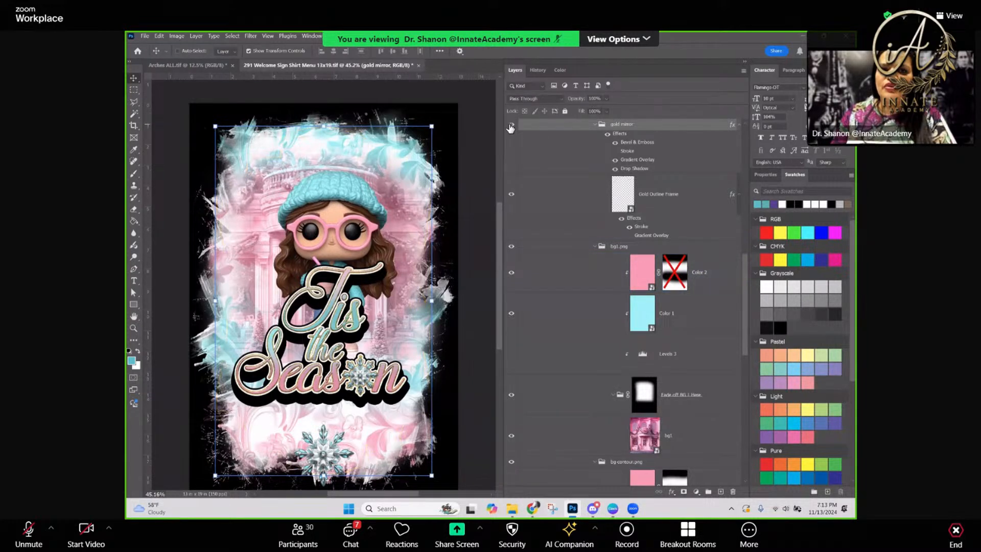
pyautogui.click(510, 126)
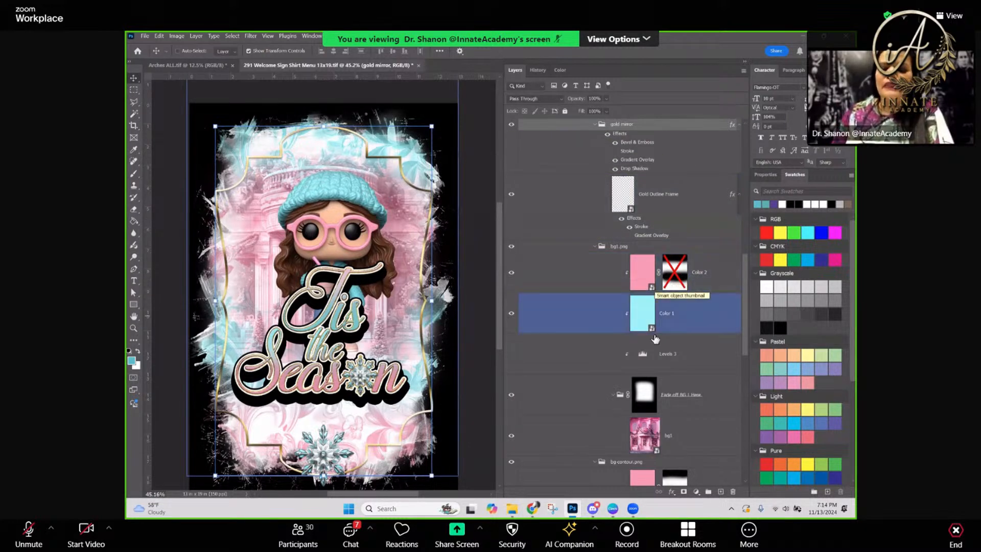
# Save the current state of the 13x19 welcome sign document
pyautogui.scroll(10, 657, 343)
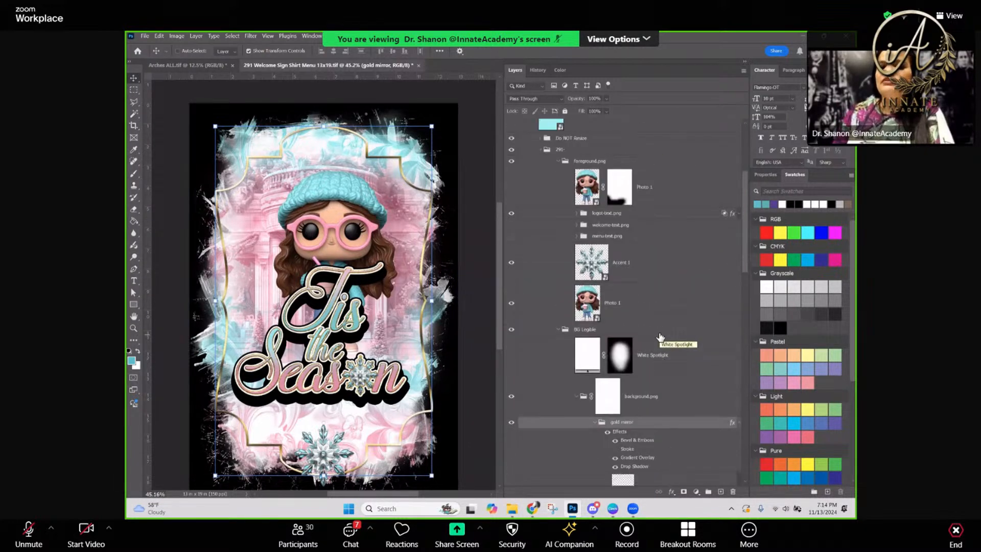
pyautogui.scroll(2, 660, 337)
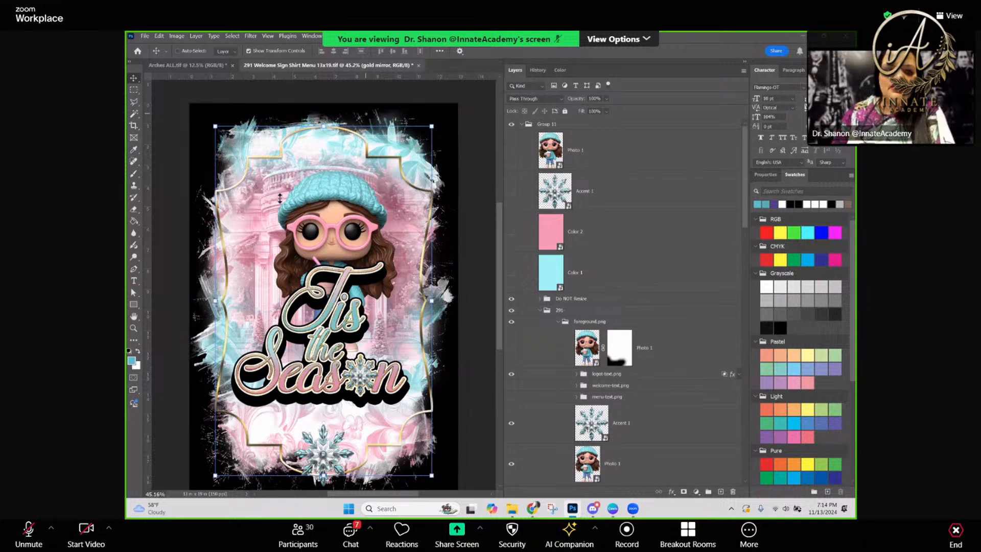
pyautogui.hotkey('ctrl', 's')
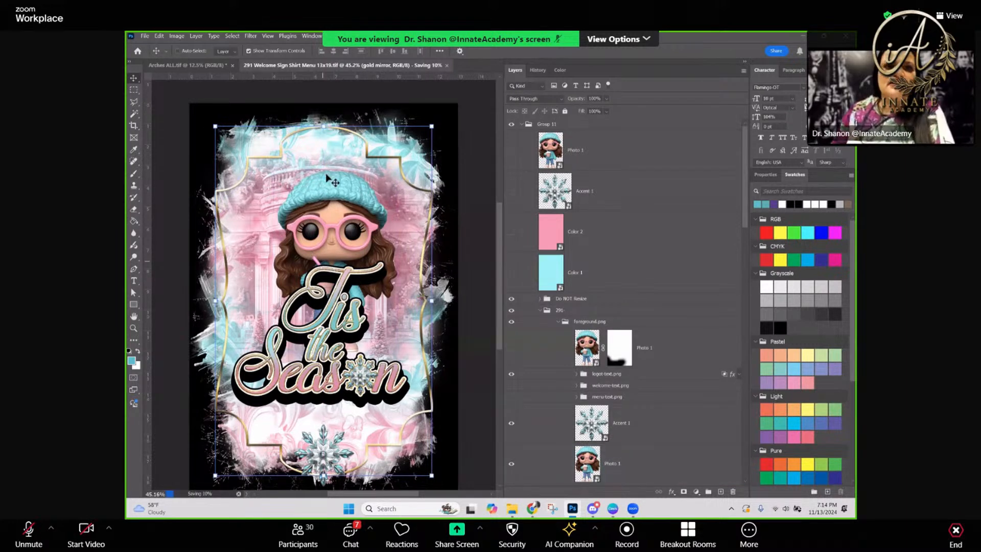
pyautogui.click(145, 35)
pyautogui.click(168, 152)
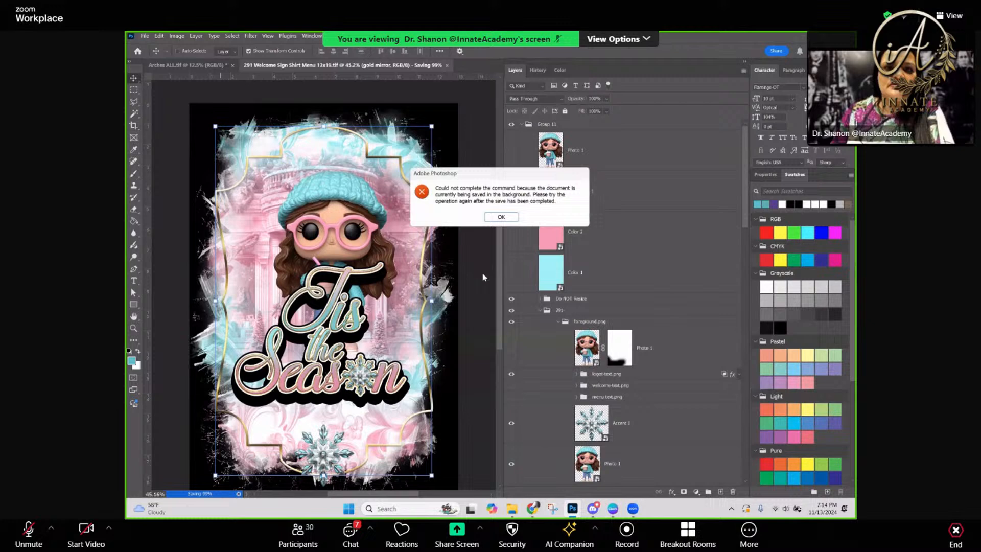
pyautogui.click(501, 217)
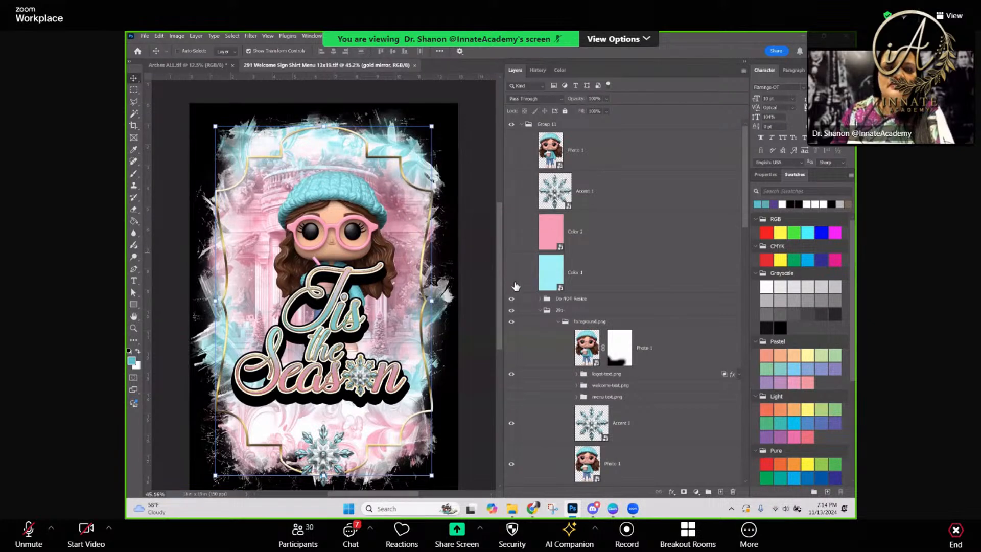
pyautogui.keyDown('ctrl'); pyautogui.click(323, 259); pyautogui.keyUp('ctrl')
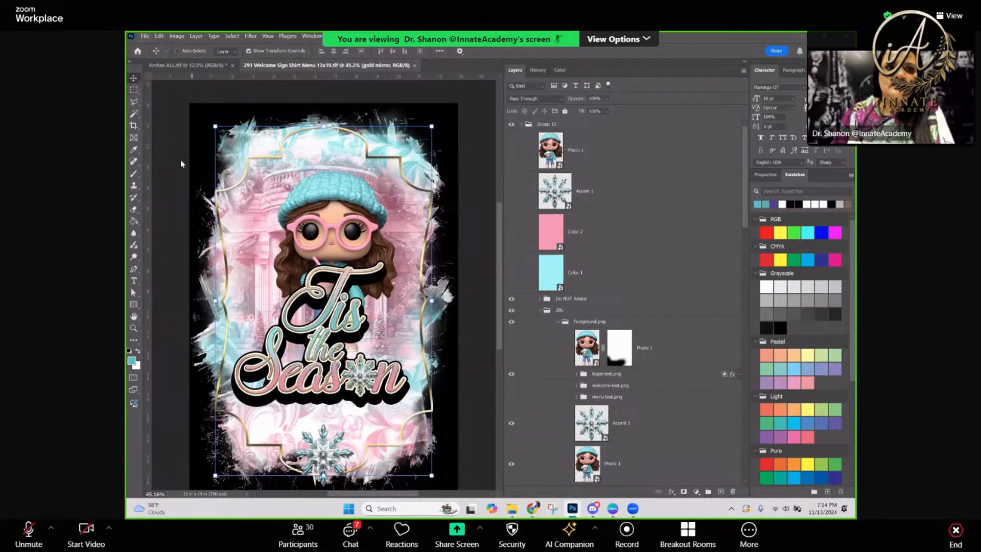
# Save the document as a layered TIFF named "291 Welcome Sign Shirt Menu 13x19- Purple" with no image compression and RLE layer compression
pyautogui.click(145, 36)
pyautogui.click(176, 144)
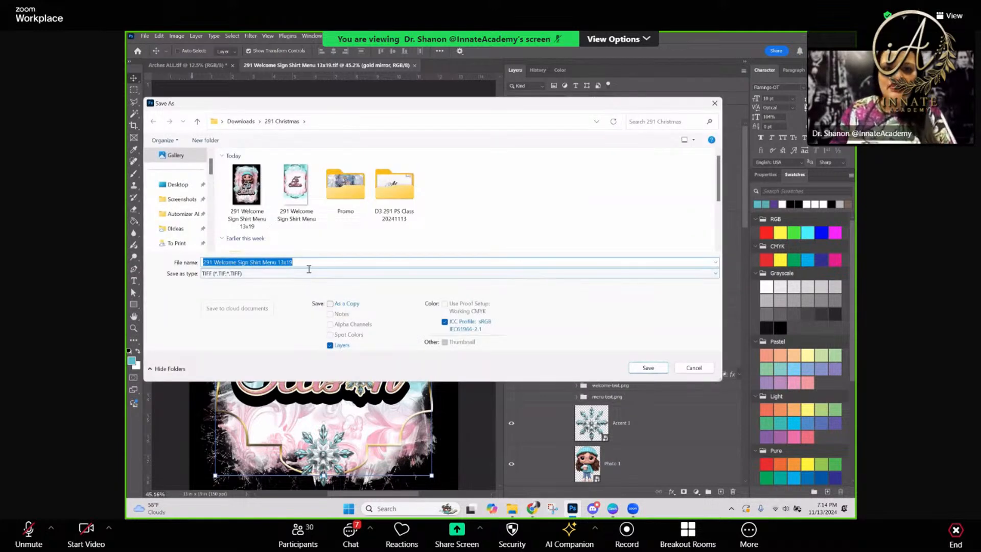
pyautogui.click(302, 261)
pyautogui.write('- Purple')
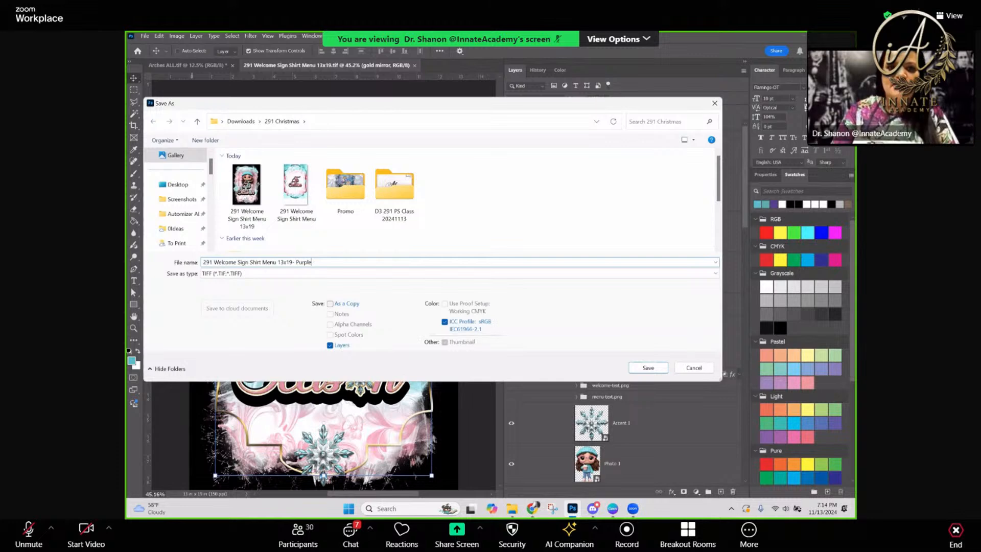
pyautogui.press('Return')
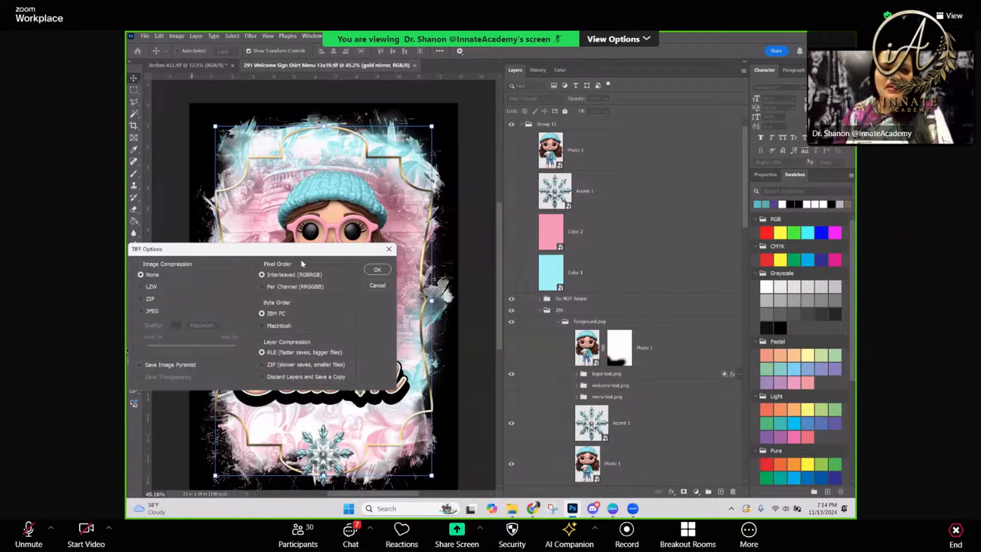
pyautogui.click(378, 270)
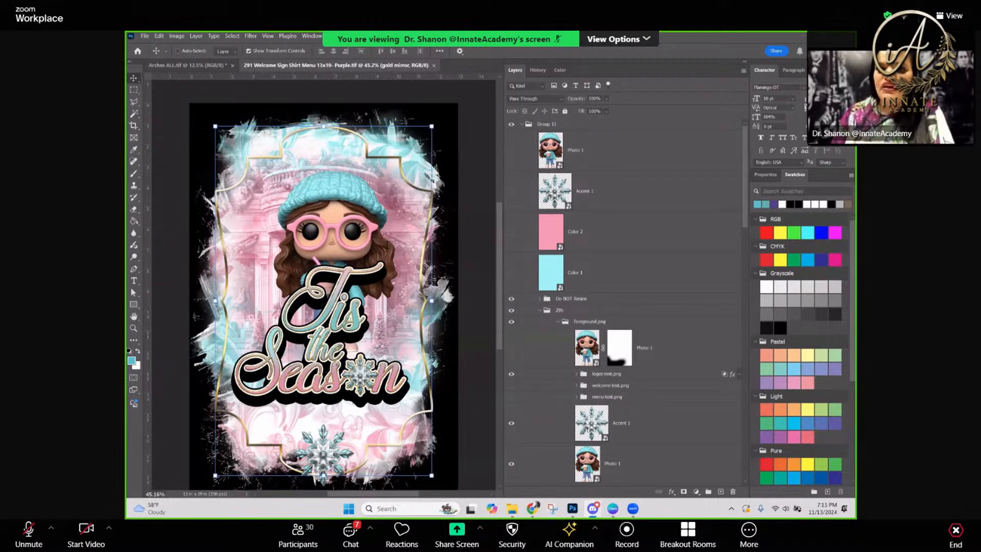
pyautogui.click(585, 312)
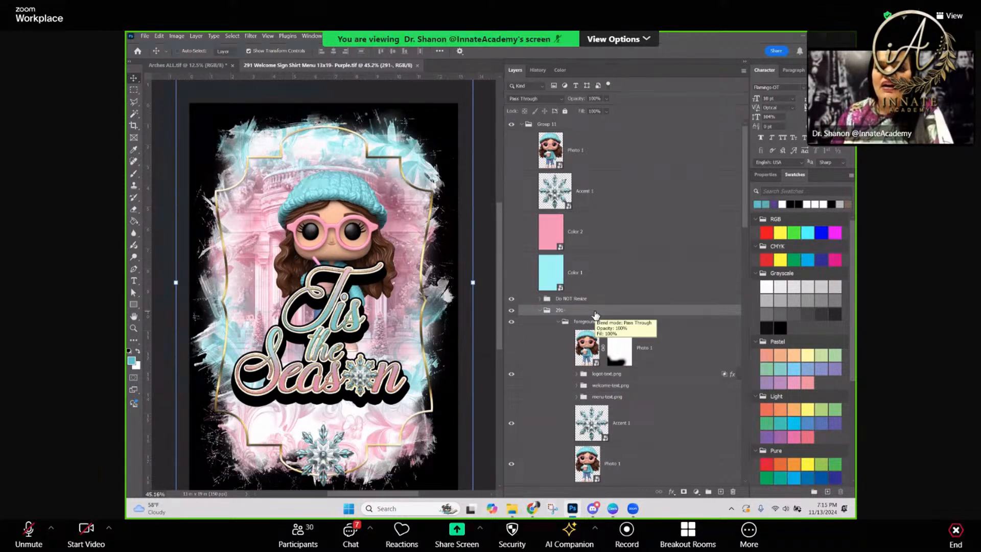
pyautogui.click(612, 324)
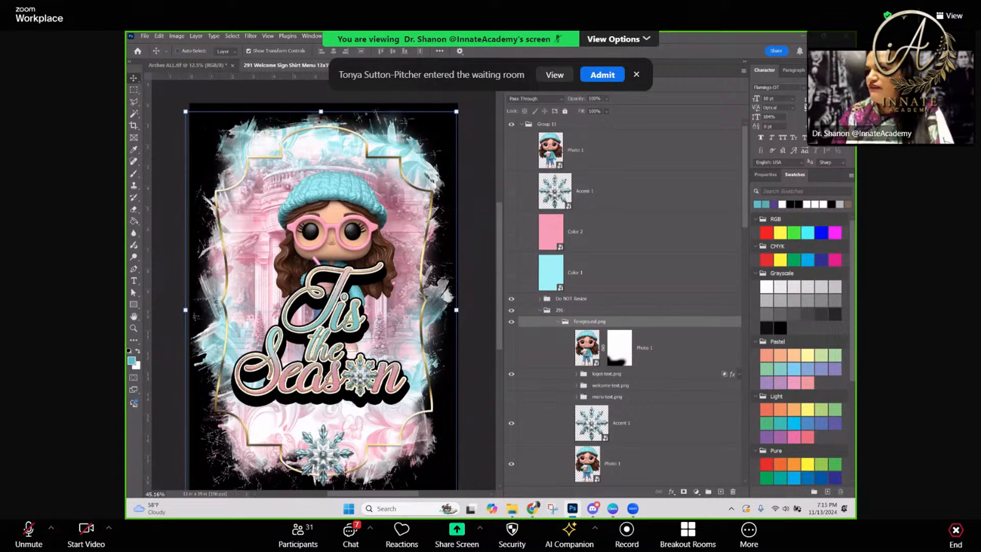
pyautogui.click(601, 300)
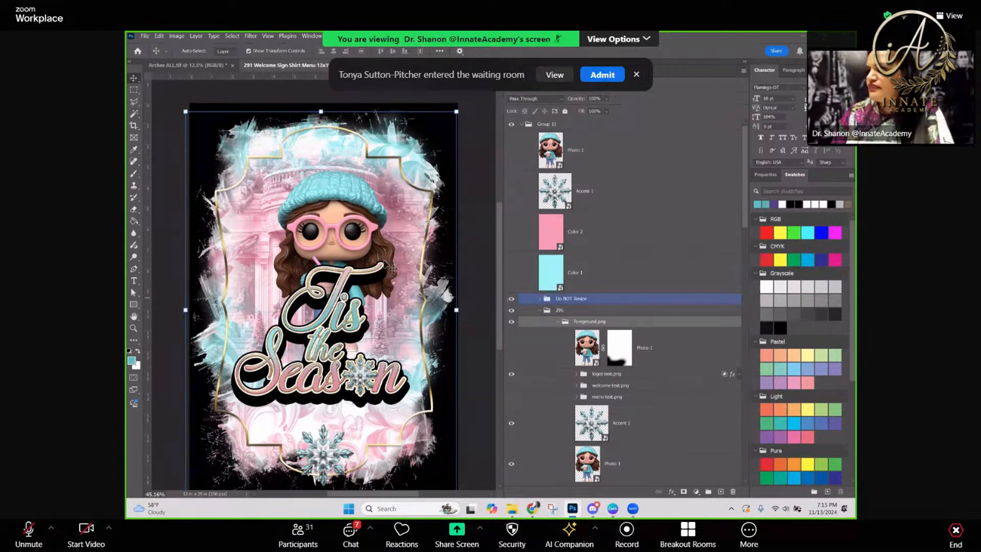
# Open the contents of the Photo 1 smart object at the top of Group 11
pyautogui.click(552, 154)
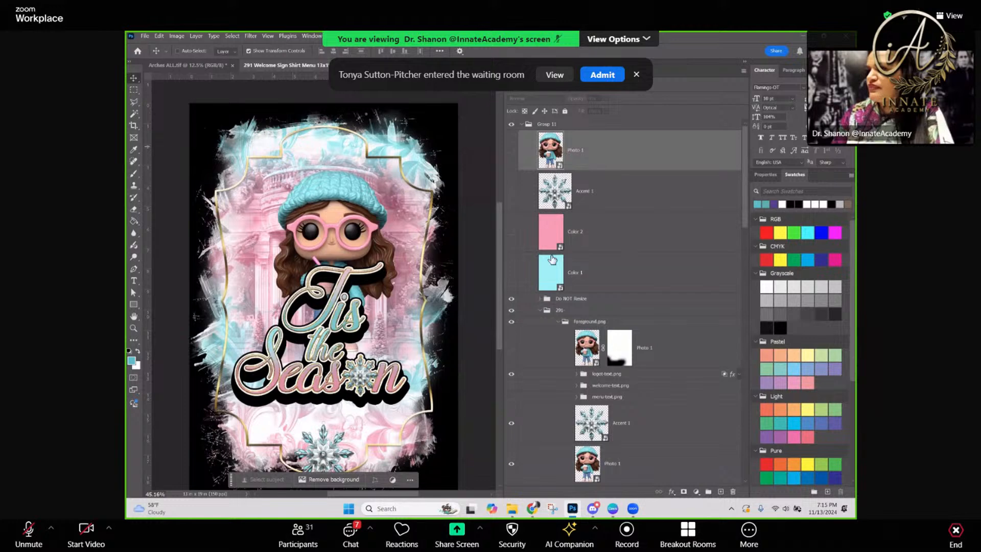
pyautogui.doubleClick(552, 161)
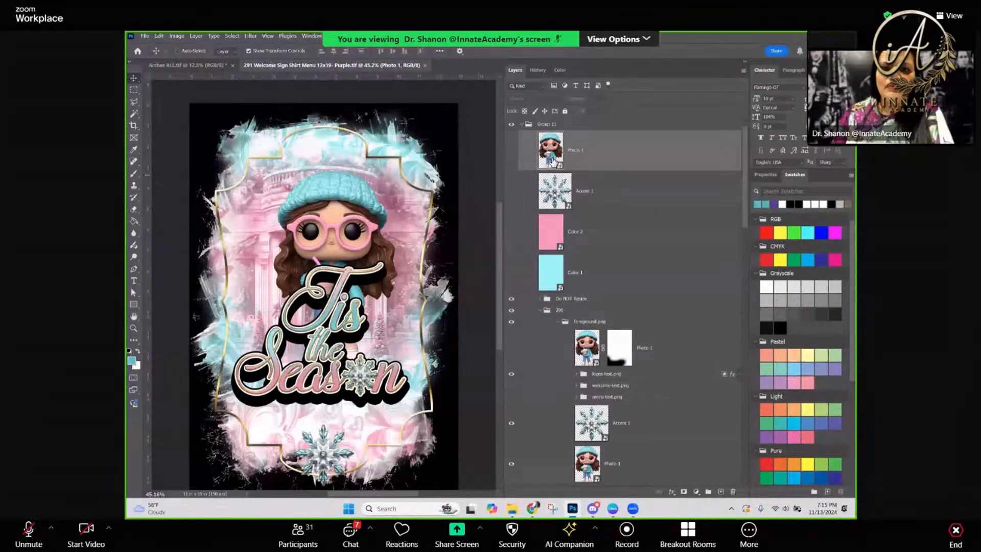
pyautogui.click(552, 157)
pyautogui.doubleClick(554, 153)
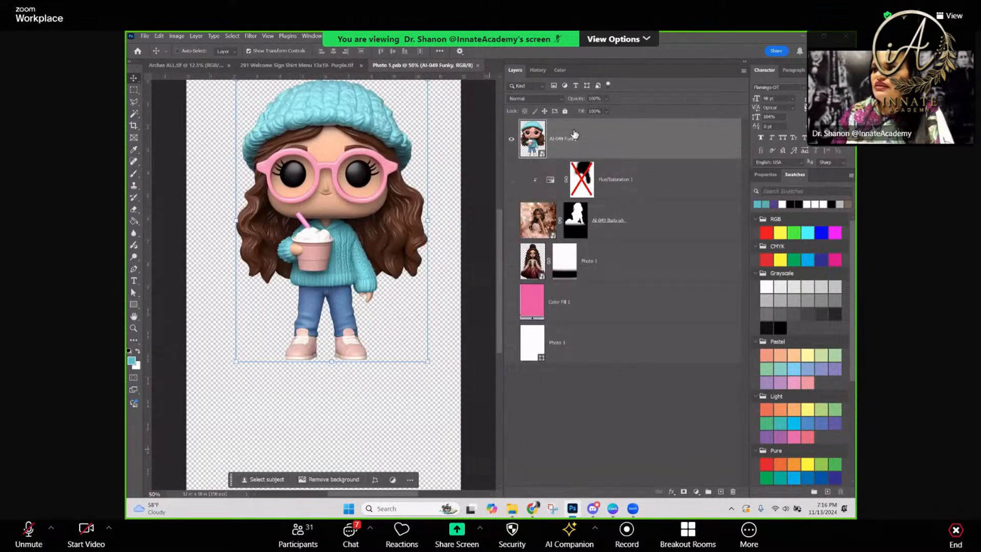
# Place the AI-051 deer watercolor image at the upper edge of the smart object's canvas and hide the AI-049 Funky layer
pyautogui.click(514, 511)
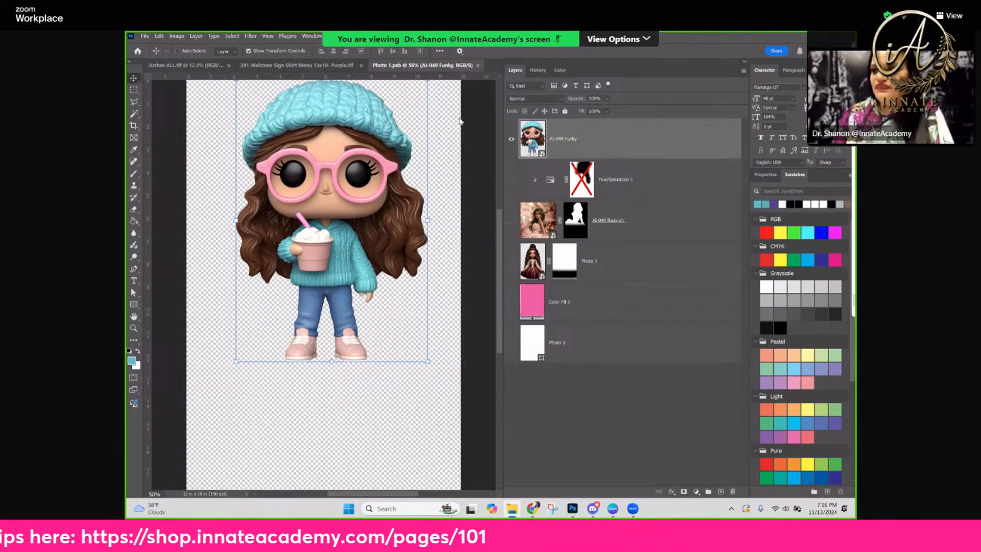
pyautogui.moveTo(783, 162); pyautogui.dragTo(315, 190)
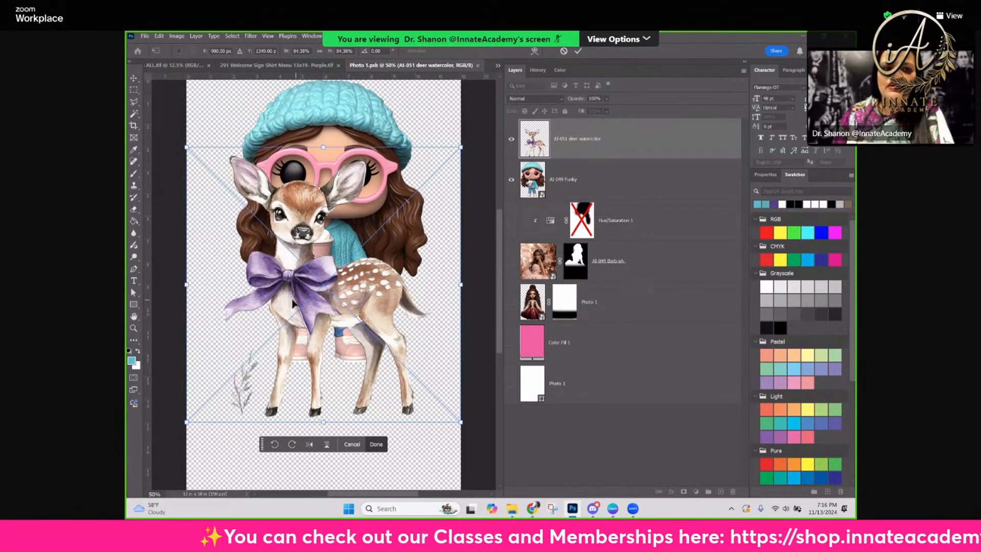
pyautogui.moveTo(299, 303); pyautogui.dragTo(305, 239)
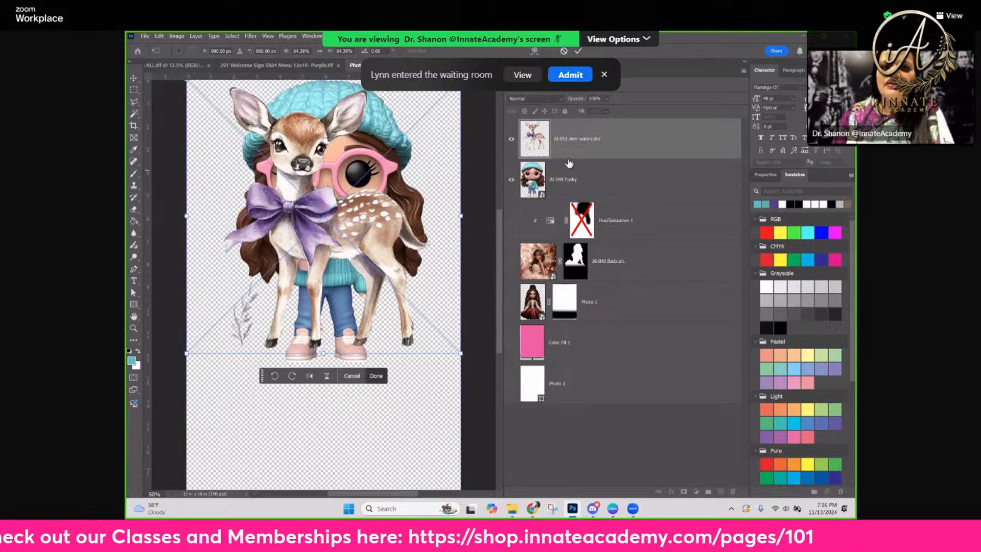
pyautogui.click(534, 187)
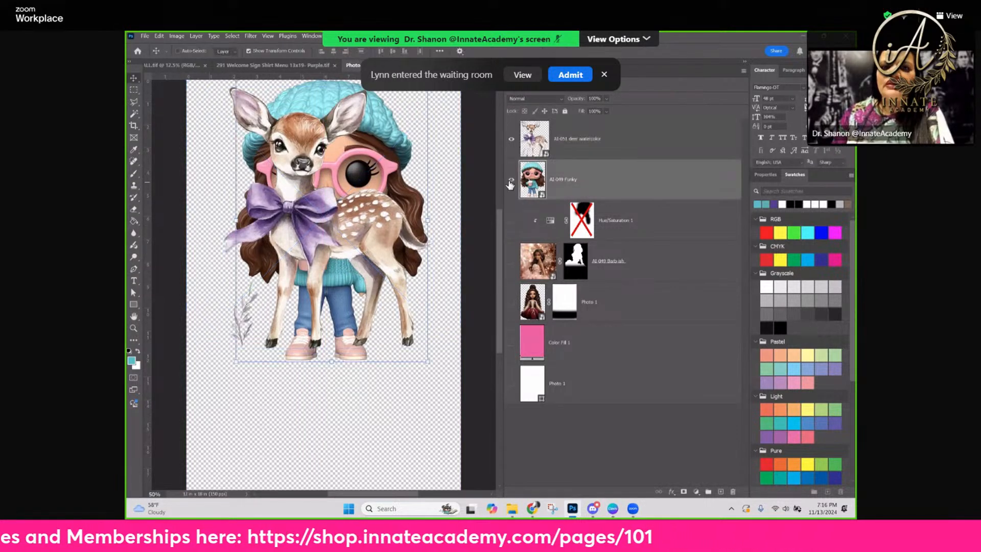
pyautogui.click(512, 181)
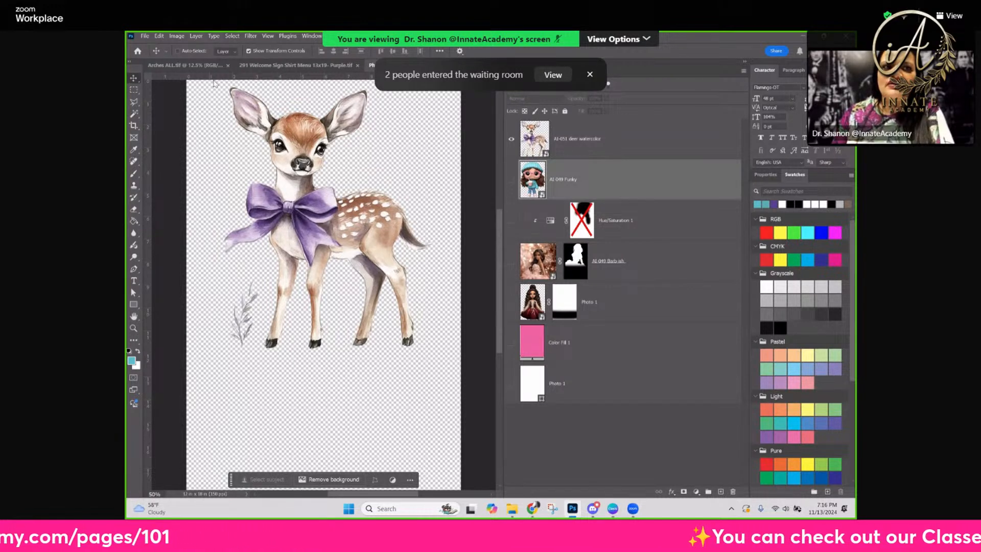
# Save and close the Photo 1 smart object to update the photo in the Purple sign
pyautogui.hotkey('ctrl', 's')
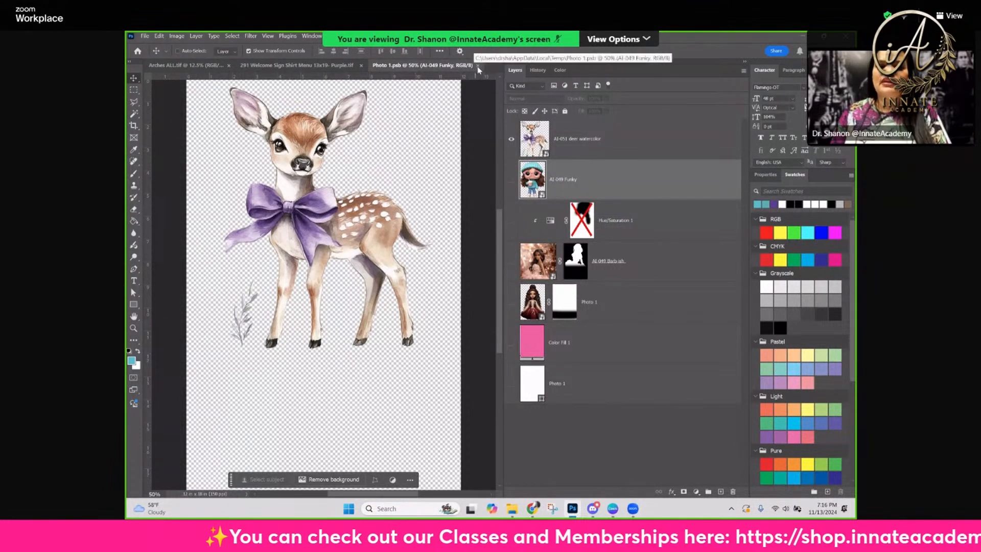
pyautogui.click(477, 66)
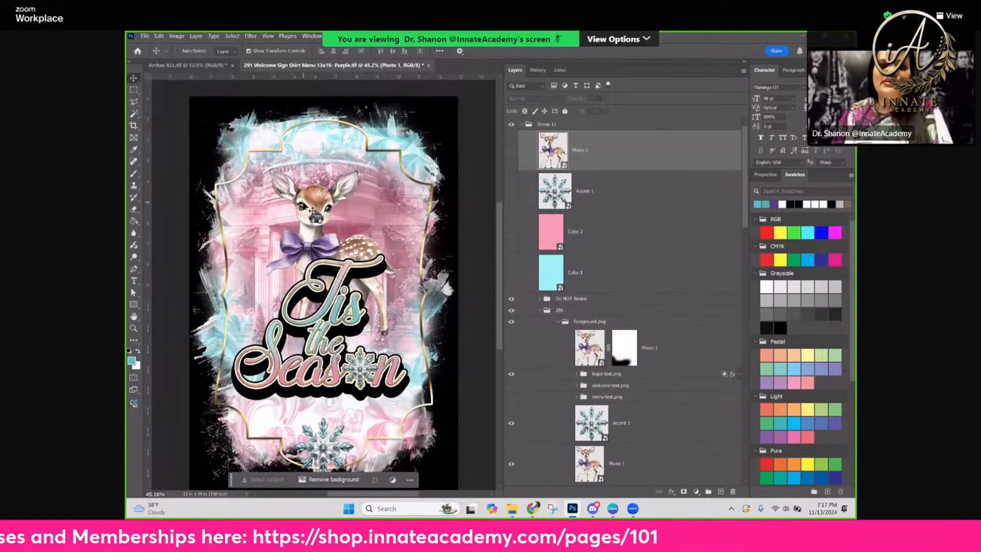
pyautogui.keyDown('ctrl'); pyautogui.click(325, 219); pyautogui.keyUp('ctrl')
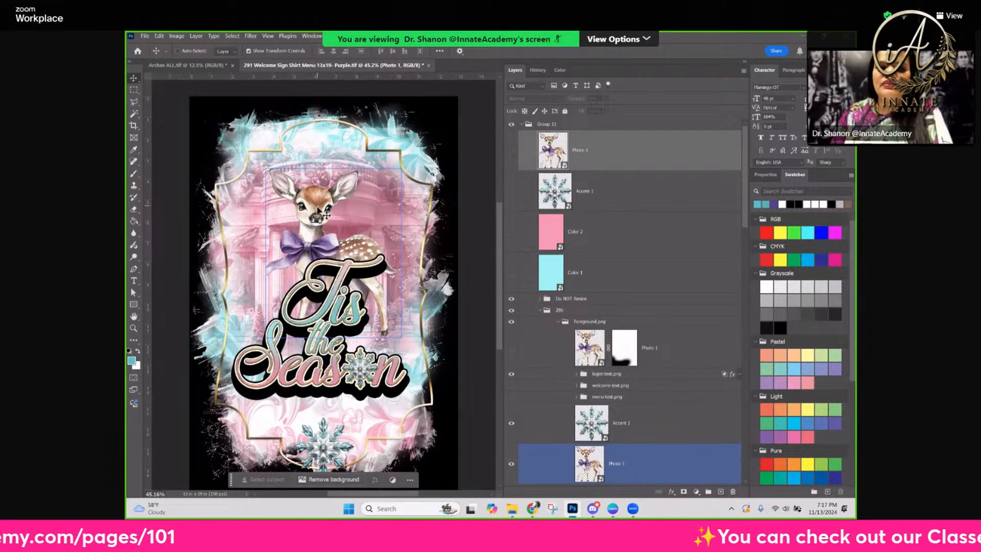
# Open the contents of the Accent 1 smart object and delete its hidden AI-051 butterfly watercolor layer
pyautogui.click(603, 202)
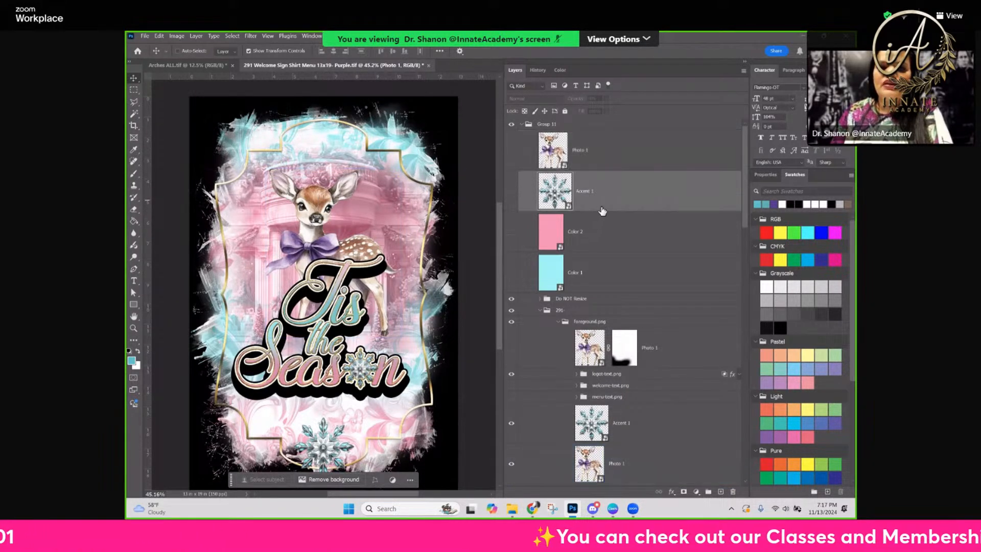
pyautogui.doubleClick(554, 189)
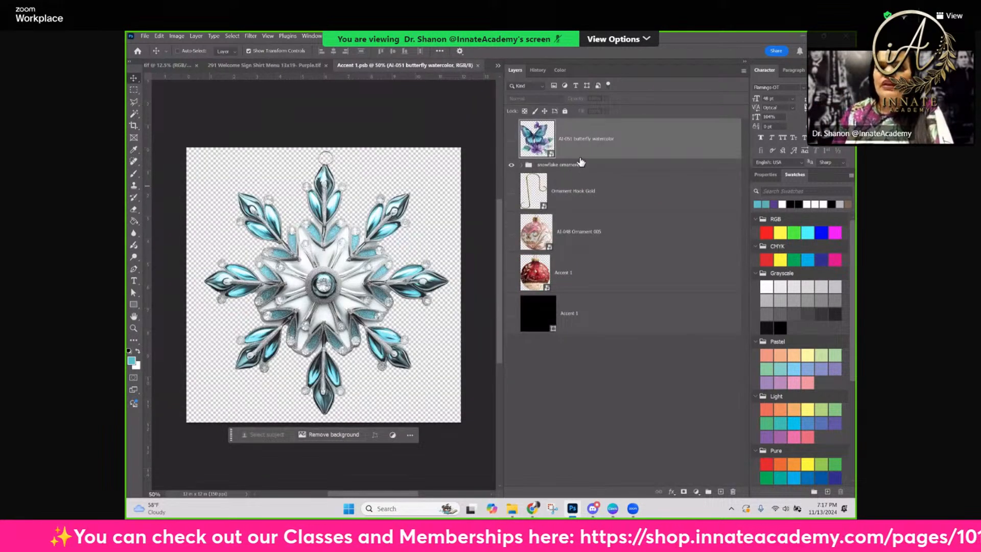
pyautogui.click(592, 145)
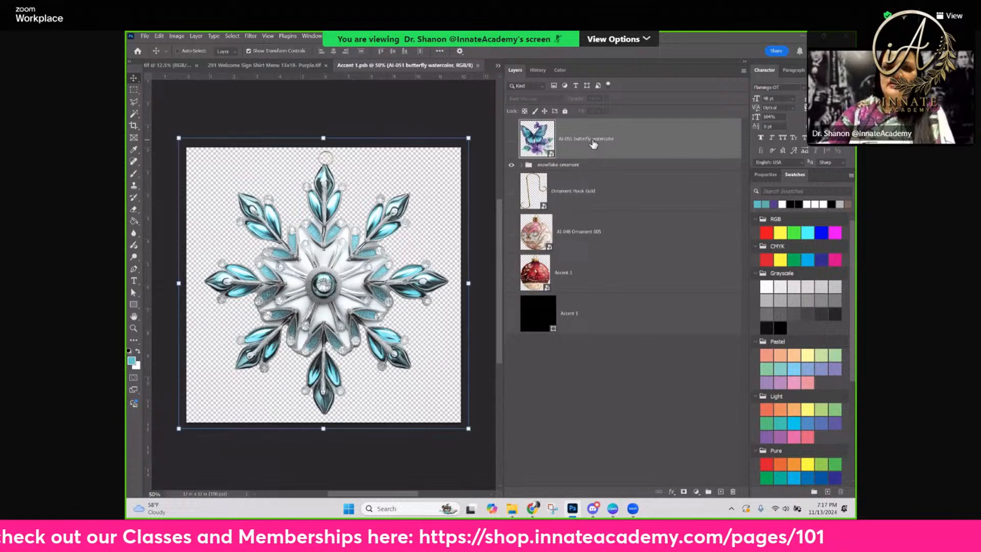
pyautogui.press('Delete')
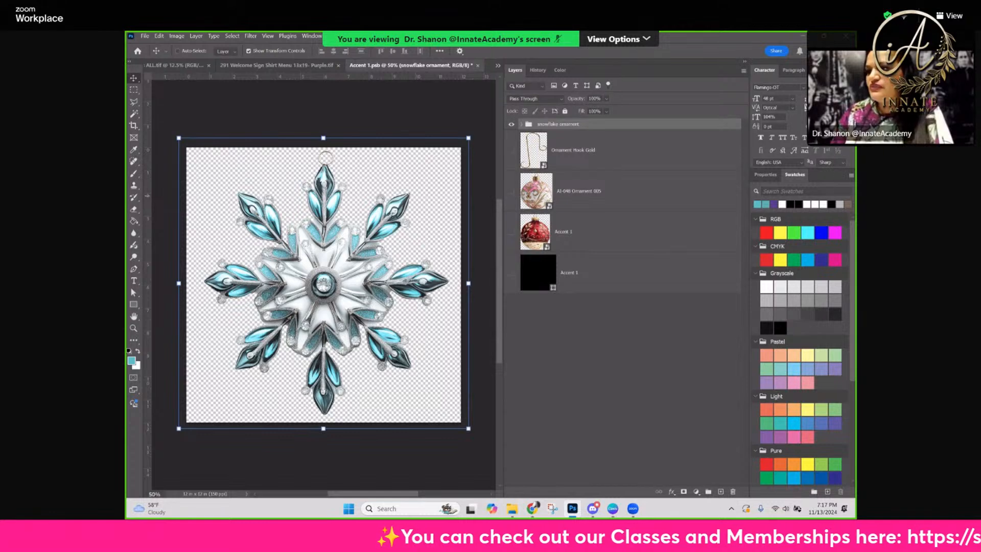
# Try placing the AI-051 butterfly watercolor image with the snowflake ornament group hidden, and delete the placed layer
pyautogui.moveTo(832, 202); pyautogui.dragTo(775, 255)
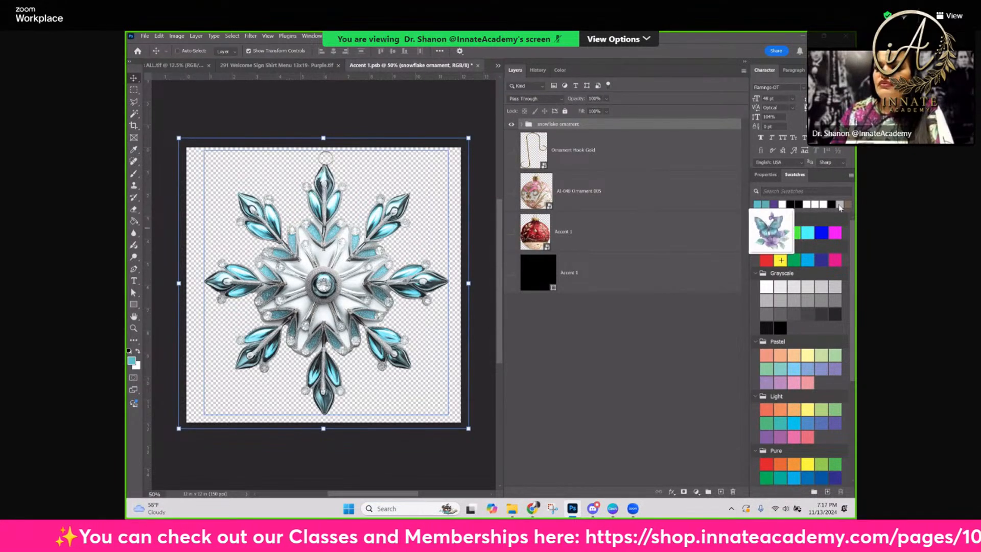
pyautogui.moveTo(840, 207); pyautogui.dragTo(275, 231)
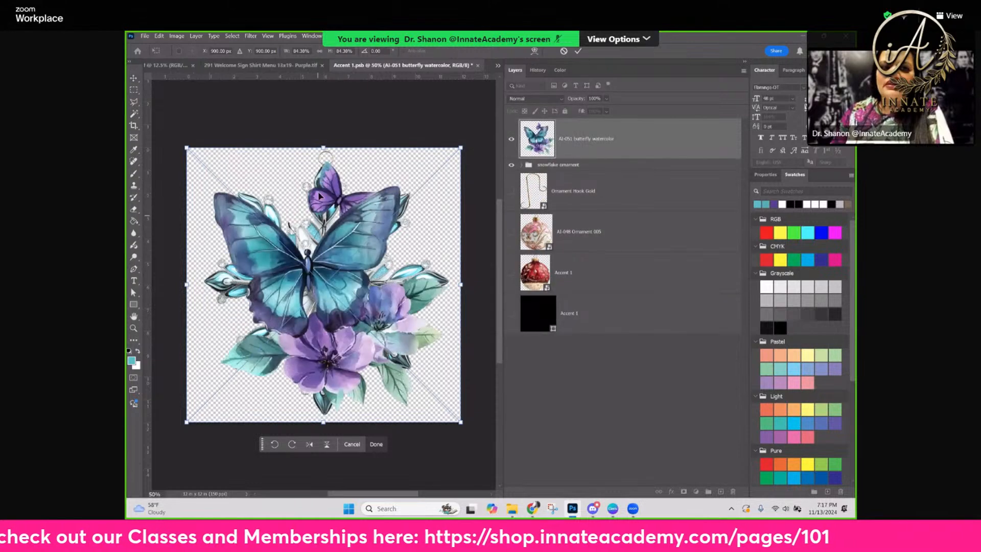
pyautogui.click(507, 166)
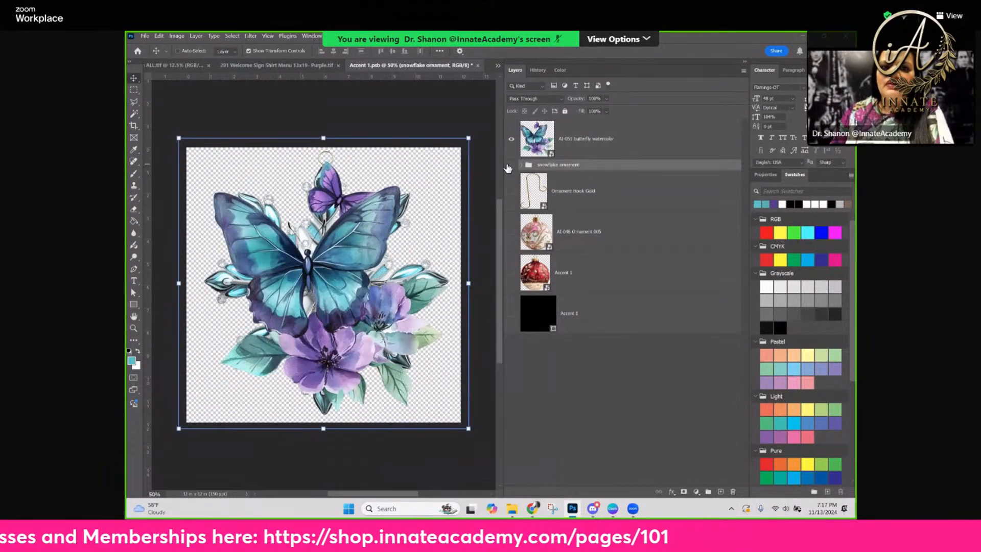
pyautogui.click(584, 143)
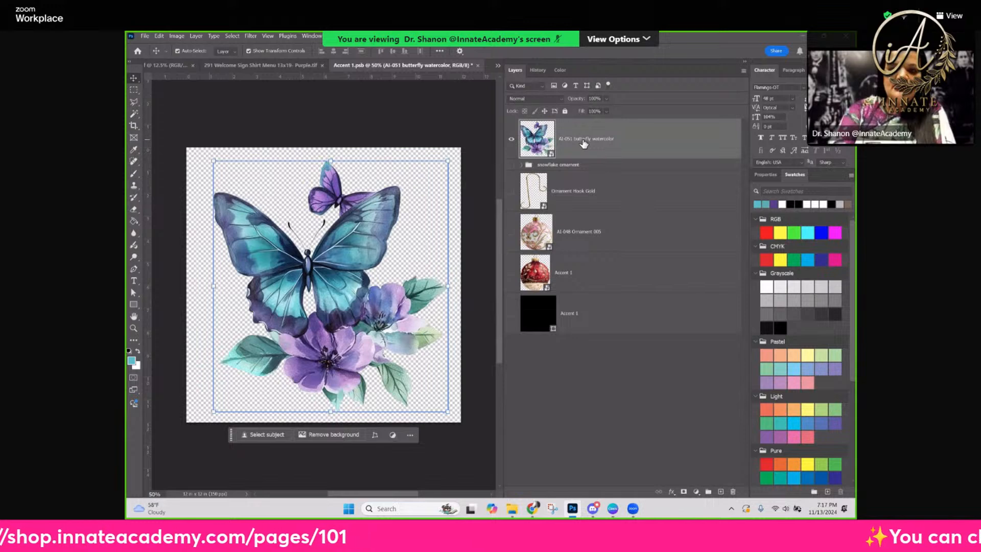
pyautogui.press('Delete')
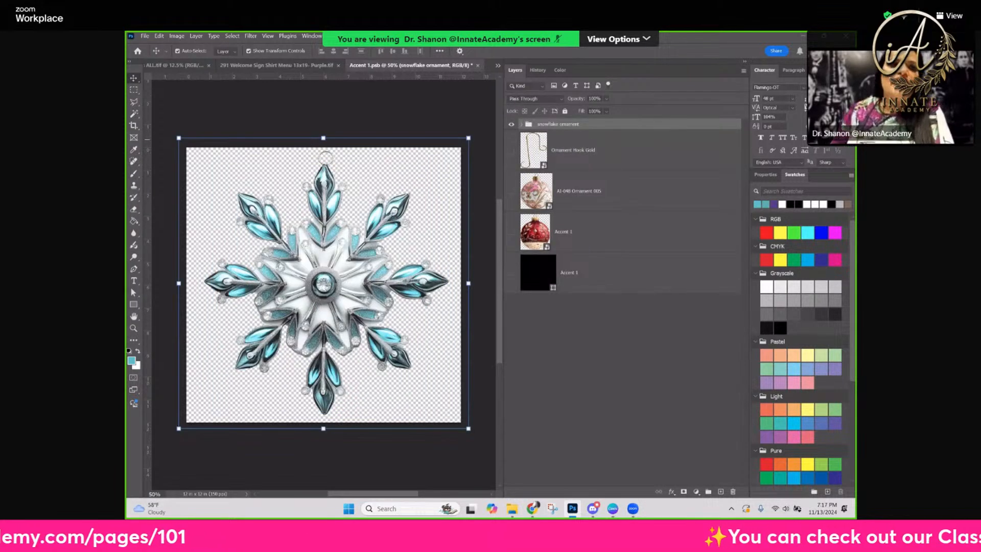
# Place the AI-051 butterfly watercolor image from the AI-051 Samples folder as an embedded file above the snowflake ornament group
pyautogui.click(145, 35)
pyautogui.click(204, 219)
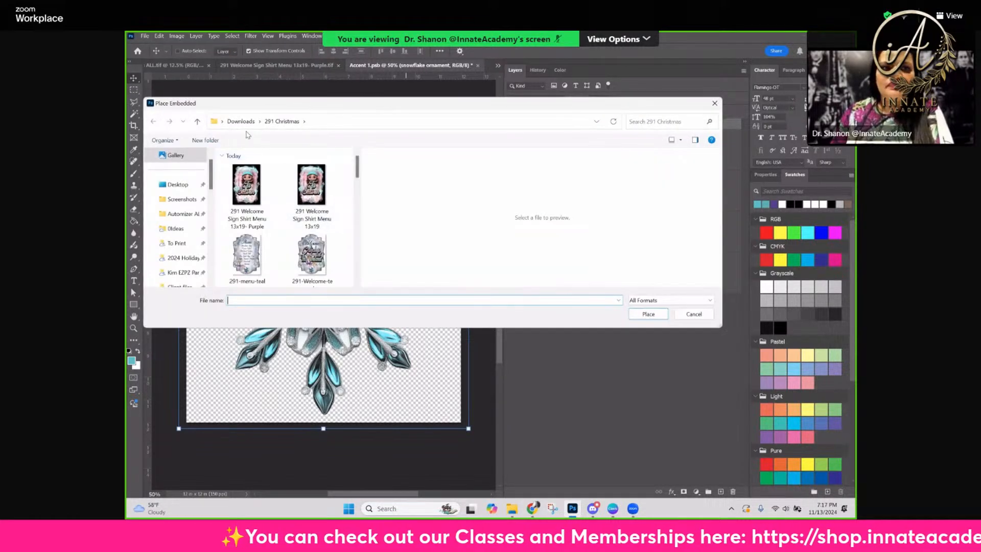
pyautogui.scroll(-3, 305, 215)
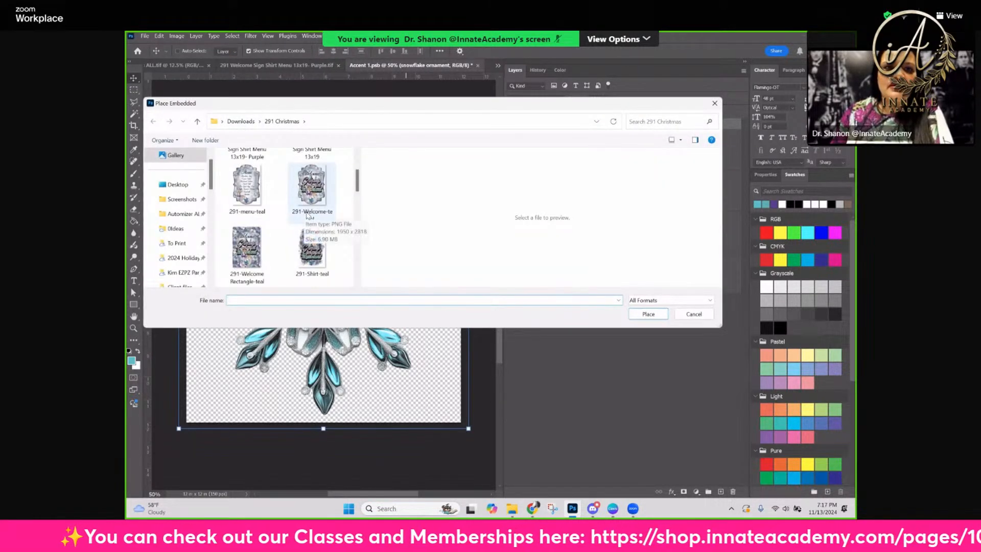
pyautogui.scroll(3, 306, 215)
pyautogui.doubleClick(250, 194)
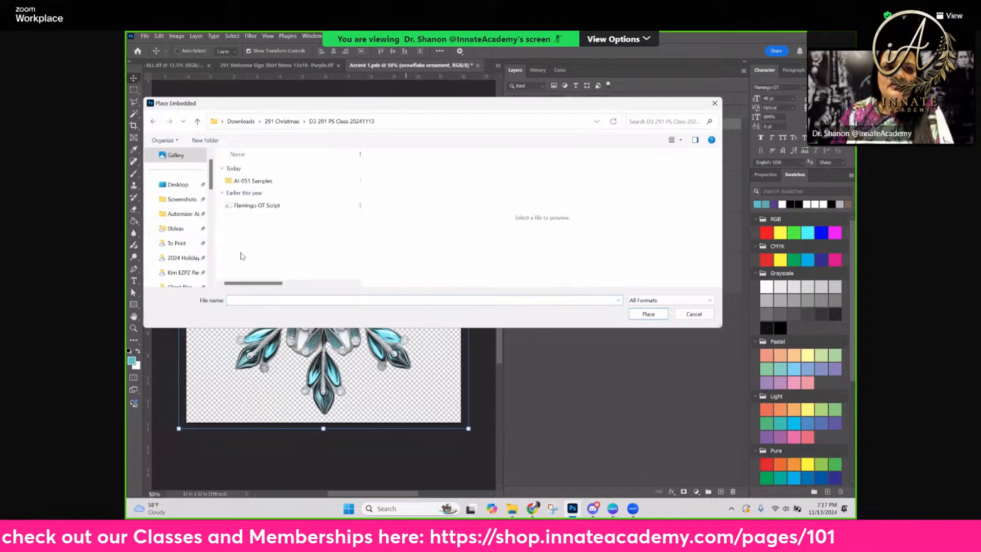
pyautogui.doubleClick(254, 181)
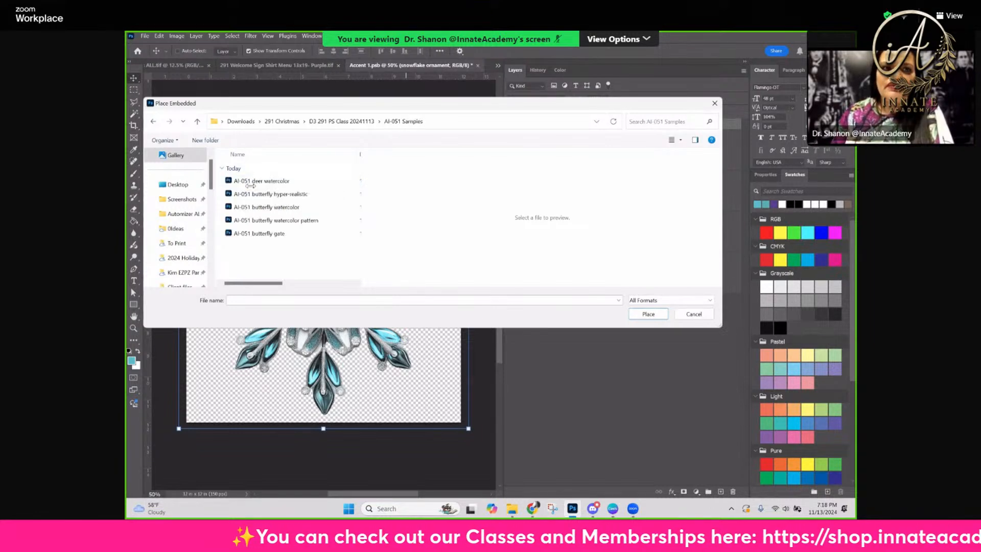
pyautogui.click(675, 138)
pyautogui.click(709, 69)
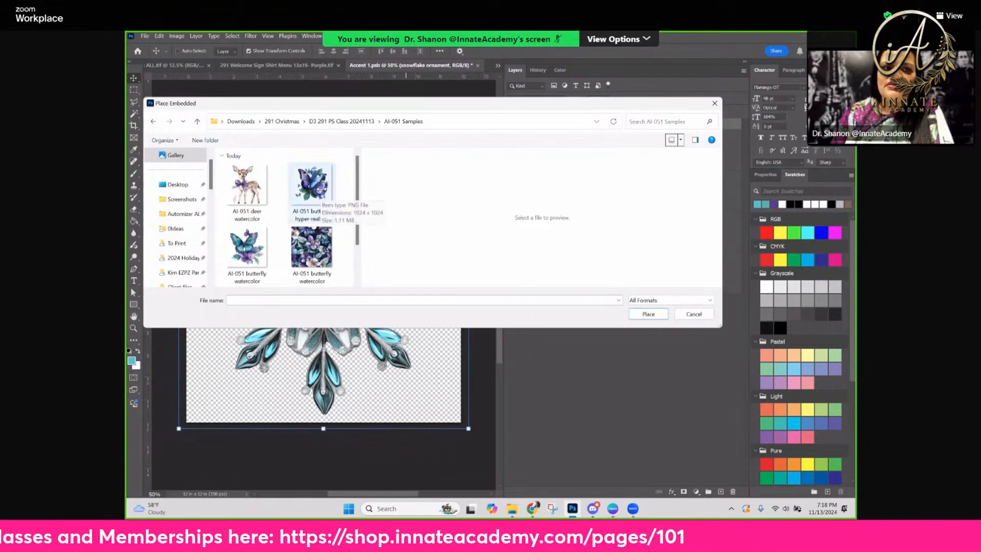
pyautogui.click(245, 239)
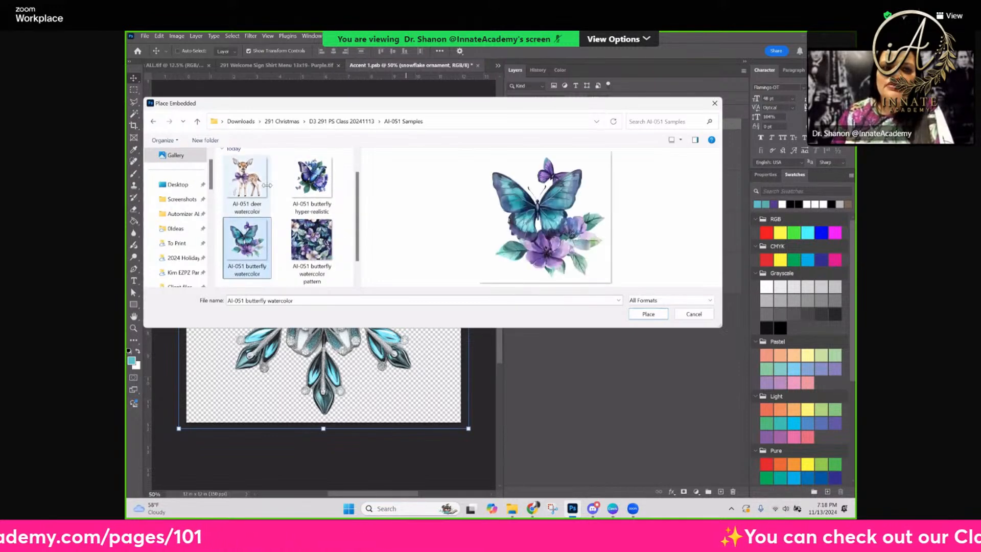
pyautogui.click(647, 319)
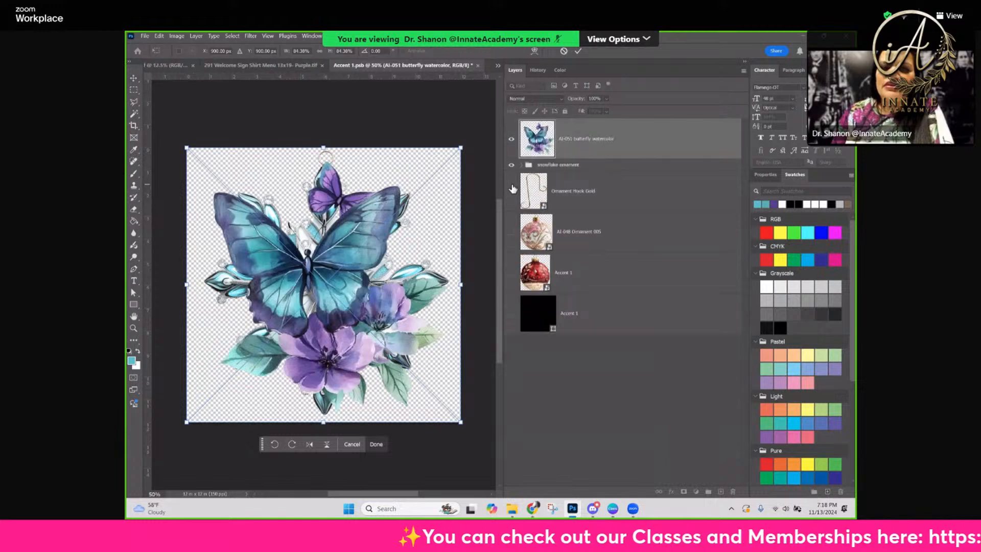
pyautogui.press('Return')
# Hide the snowflake ornament group, and save and close the Accent 1 smart object to update the sign's accents
pyautogui.click(595, 165)
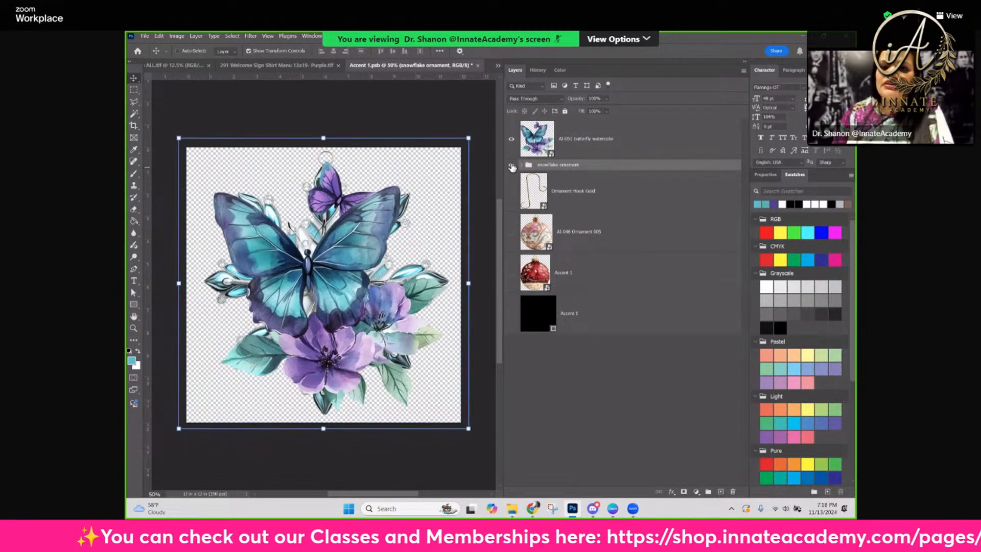
pyautogui.click(511, 166)
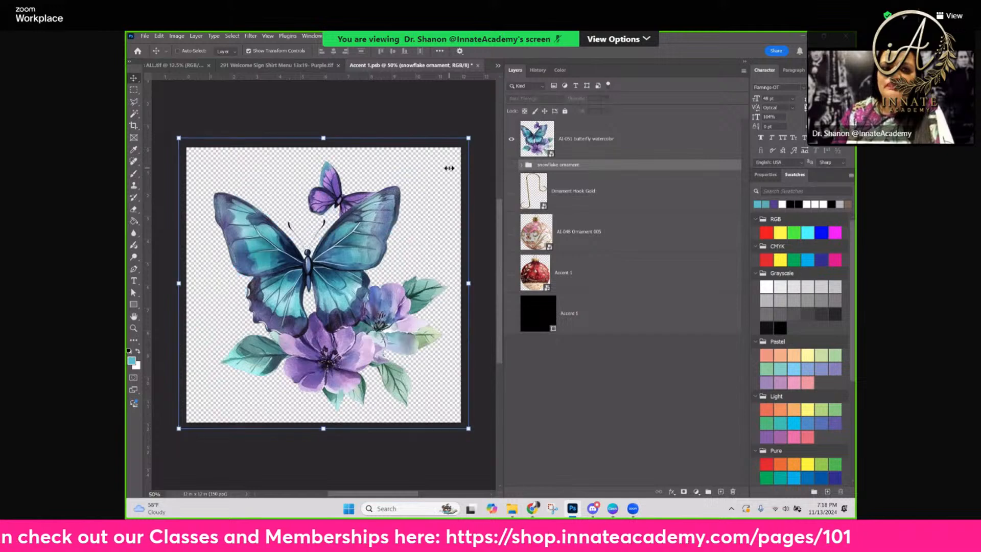
pyautogui.keyDown('ctrl'); pyautogui.click(340, 299); pyautogui.keyUp('ctrl')
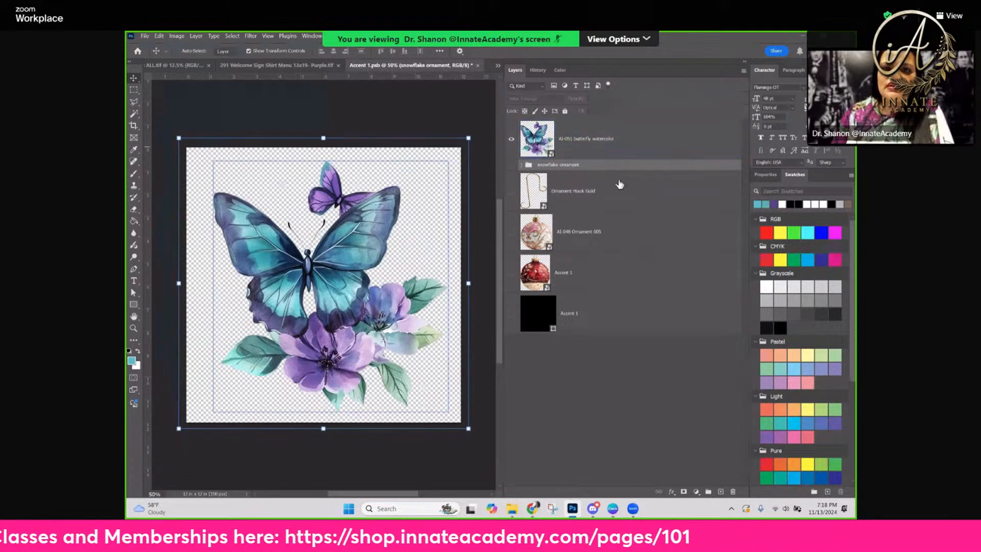
pyautogui.click(479, 66)
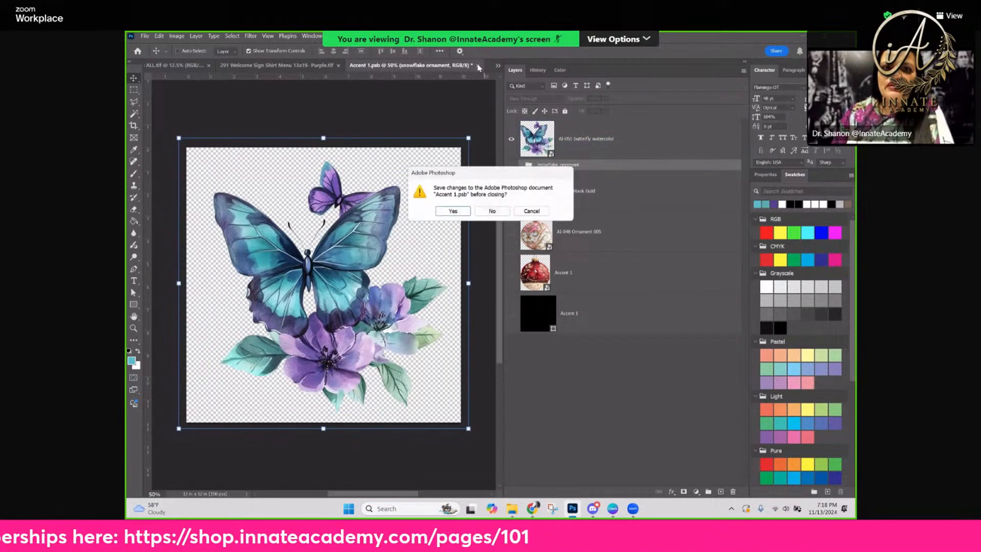
pyautogui.click(459, 212)
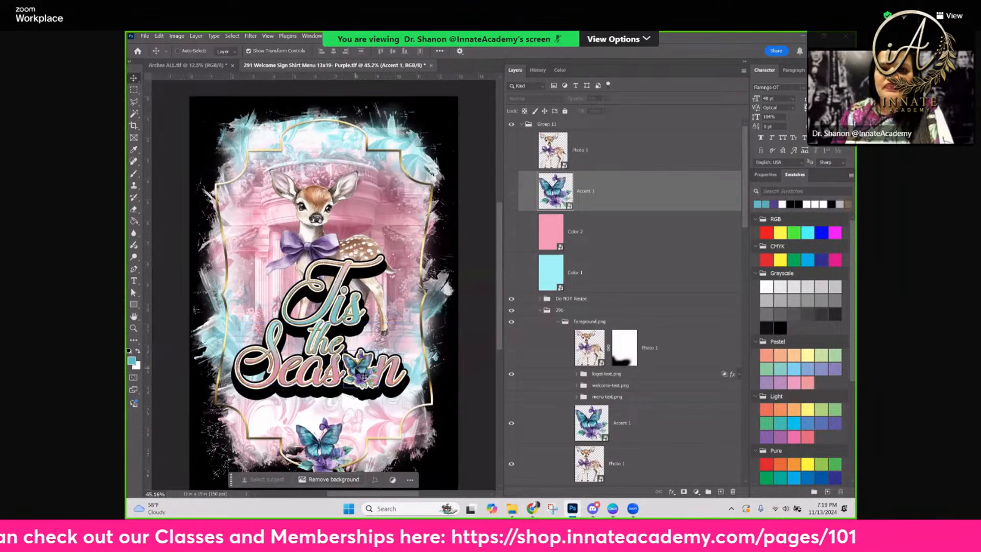
pyautogui.keyDown('ctrl'); pyautogui.click(320, 453); pyautogui.keyUp('ctrl')
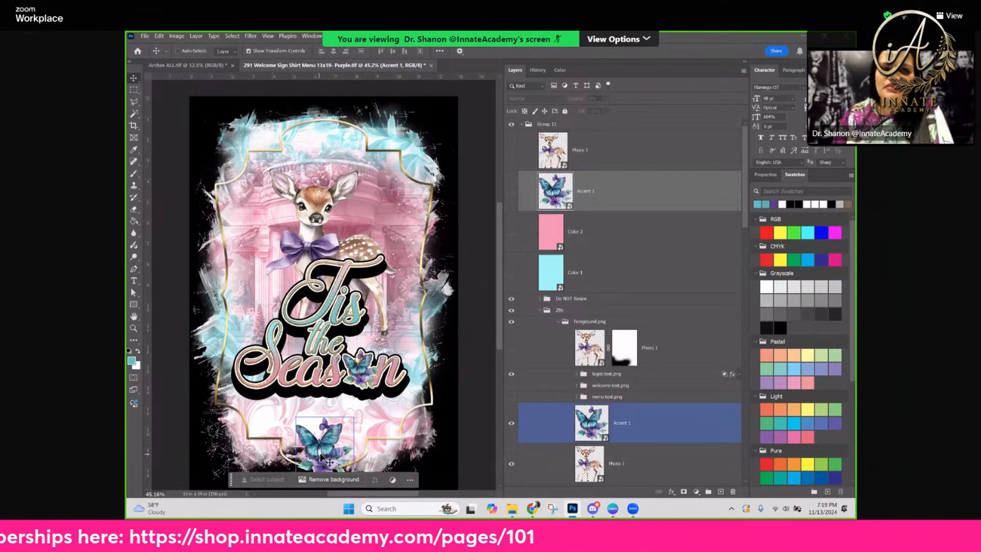
pyautogui.keyDown('ctrl'); pyautogui.click(329, 463); pyautogui.keyUp('ctrl')
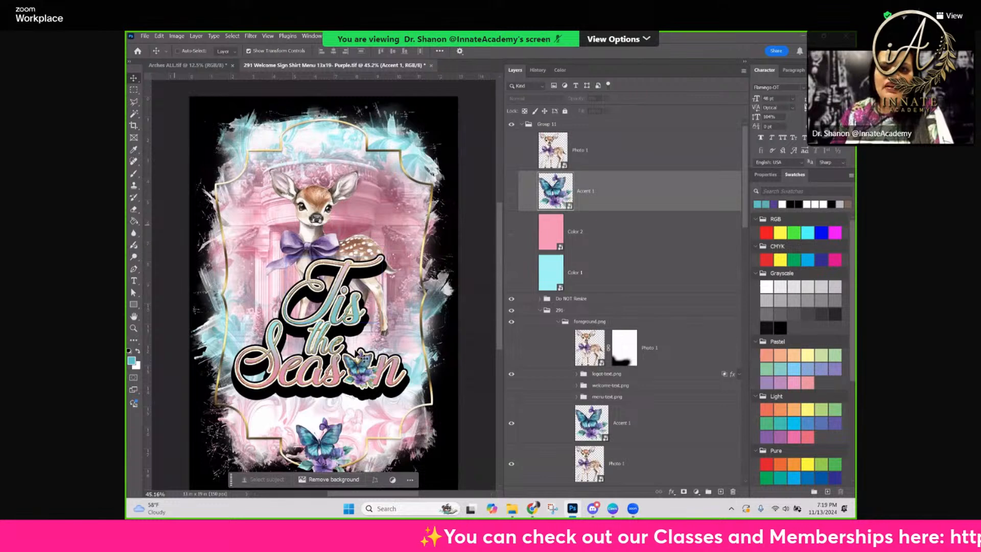
# Sample teal from the large butterfly's wing and purple from the small butterfly in the word "Season", leaving purple as the foreground color
pyautogui.click(596, 215)
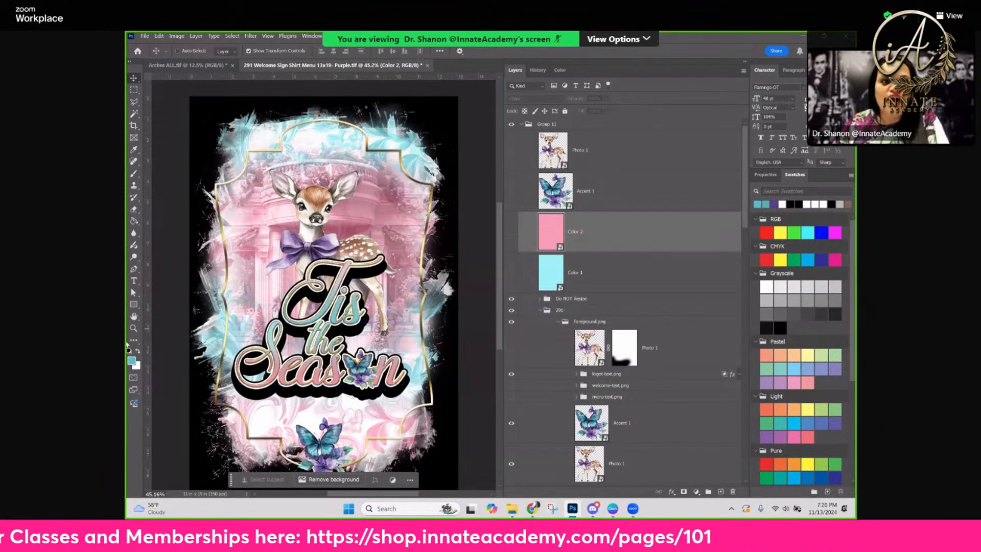
pyautogui.click(135, 150)
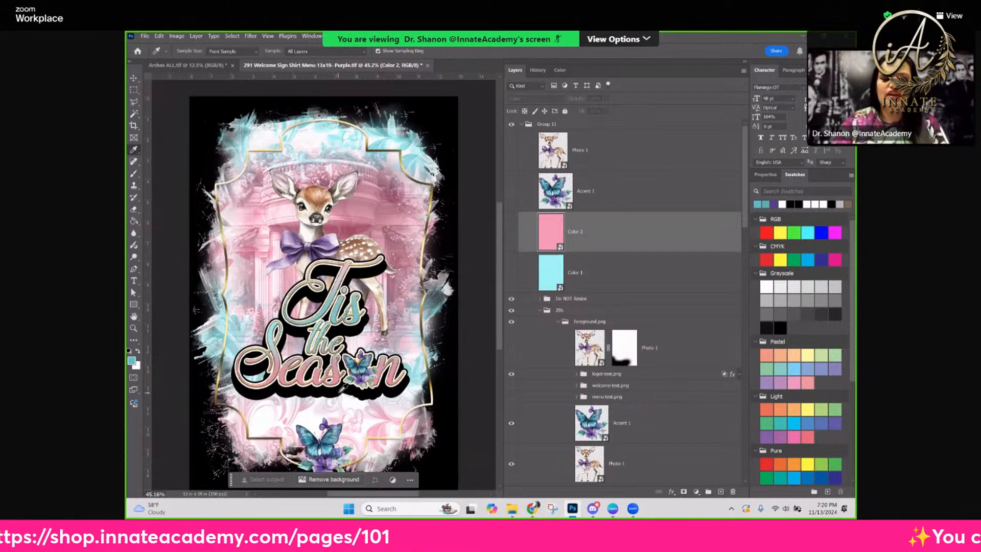
pyautogui.scroll(1, 347, 393)
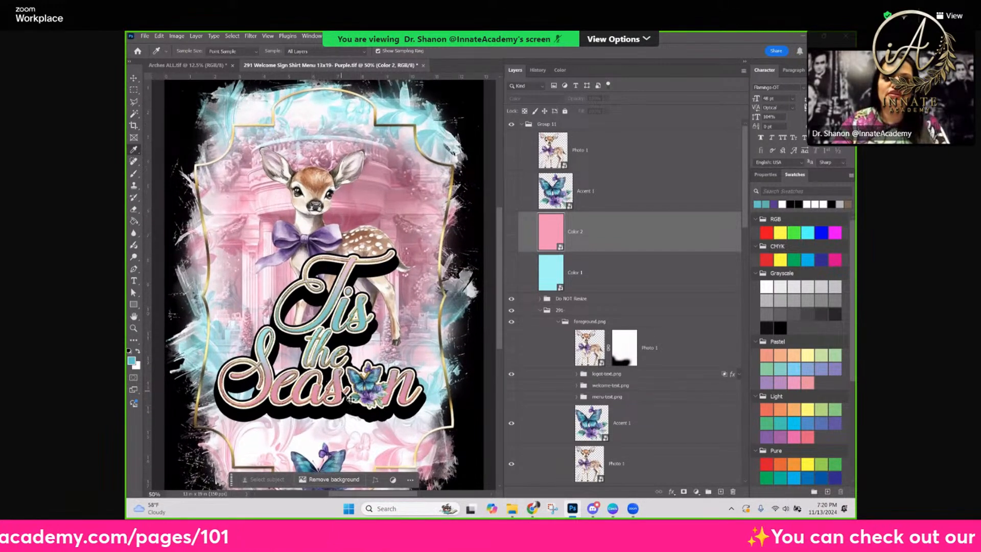
pyautogui.scroll(3, 319, 277)
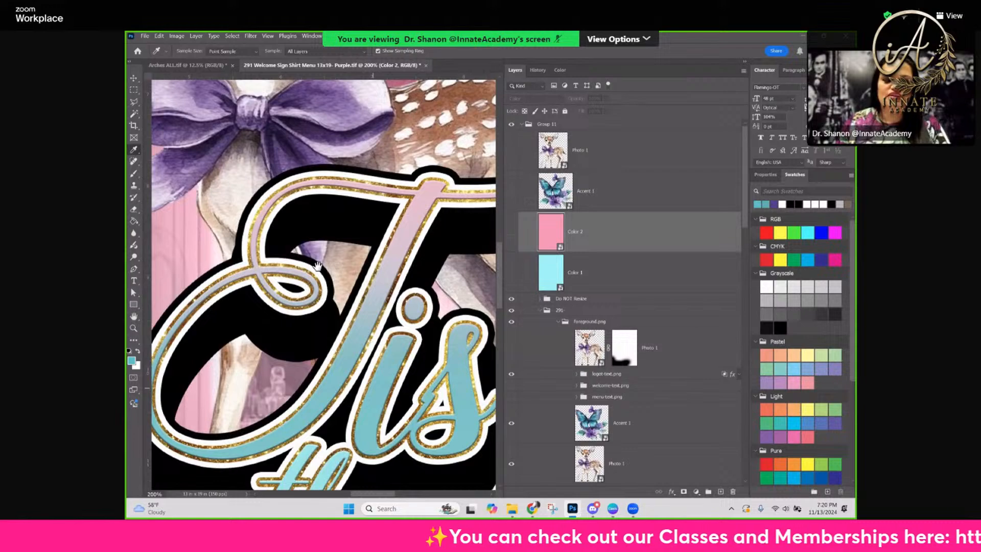
pyautogui.moveTo(363, 369); pyautogui.dragTo(334, 313)
pyautogui.scroll(-1, 353, 222)
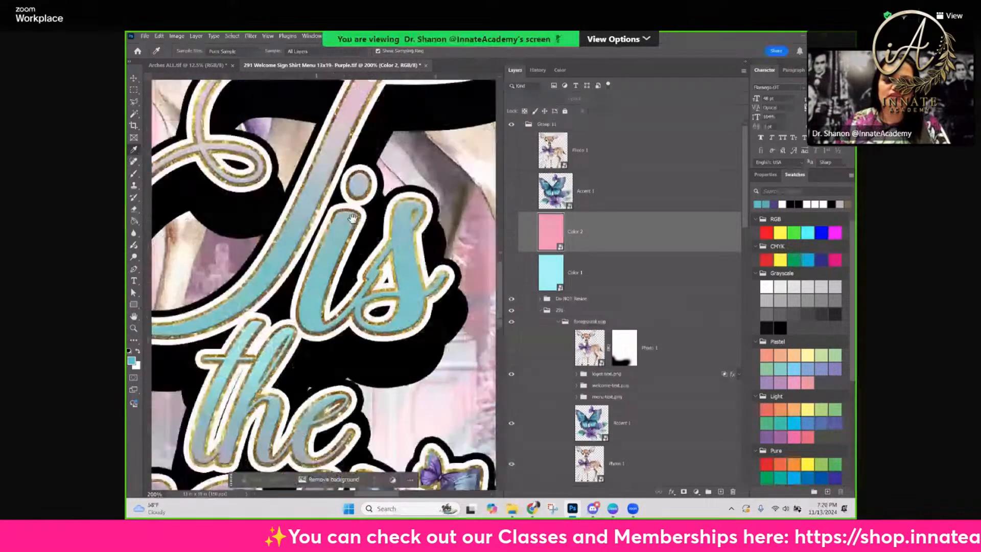
pyautogui.scroll(-3, 366, 268)
pyautogui.moveTo(366, 269); pyautogui.dragTo(341, 243)
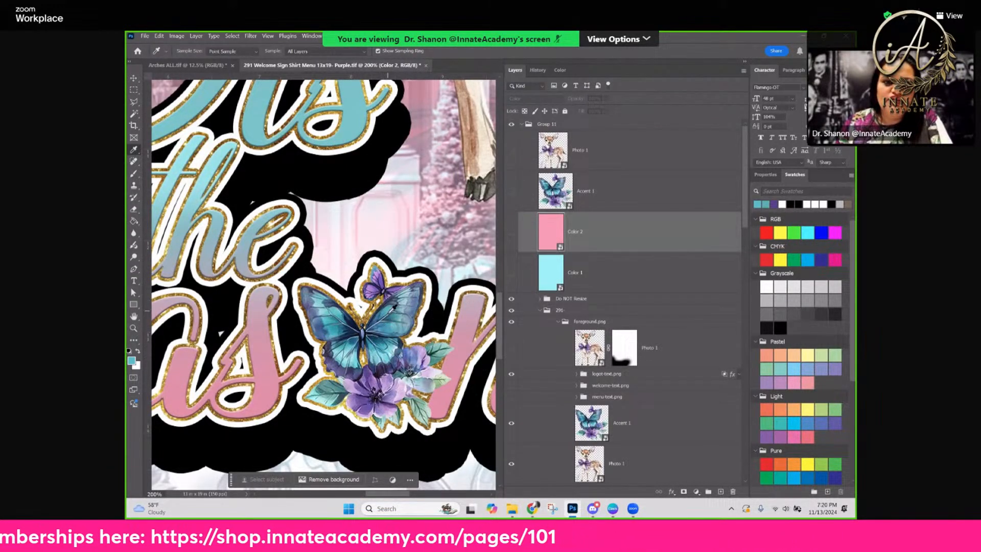
pyautogui.moveTo(393, 306)
pyautogui.mouseDown()
pyautogui.moveTo(368, 296)
pyautogui.moveTo(374, 304)
pyautogui.moveTo(383, 290)
pyautogui.moveTo(402, 323)
pyautogui.moveTo(393, 309)
pyautogui.moveTo(384, 324)
pyautogui.mouseUp()
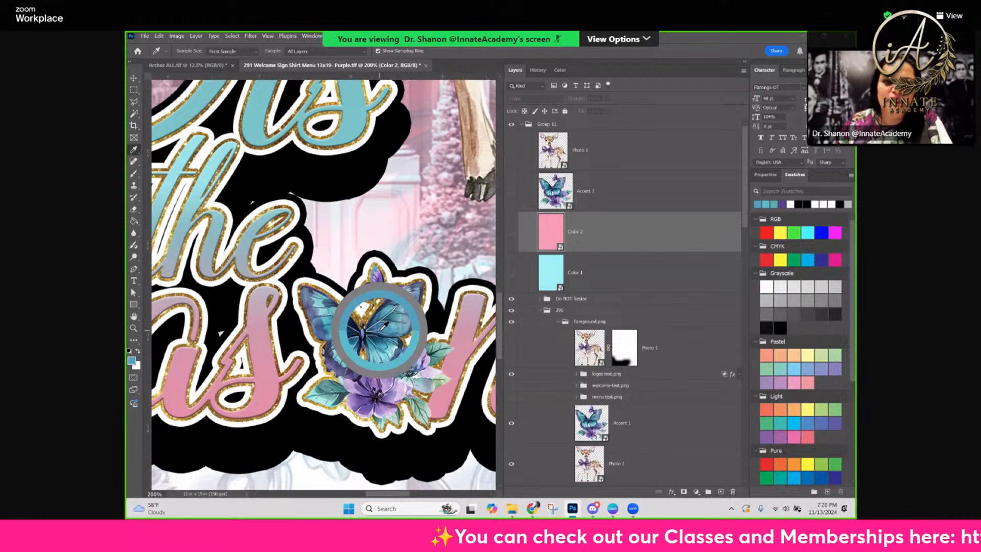
pyautogui.moveTo(384, 325); pyautogui.dragTo(384, 325)
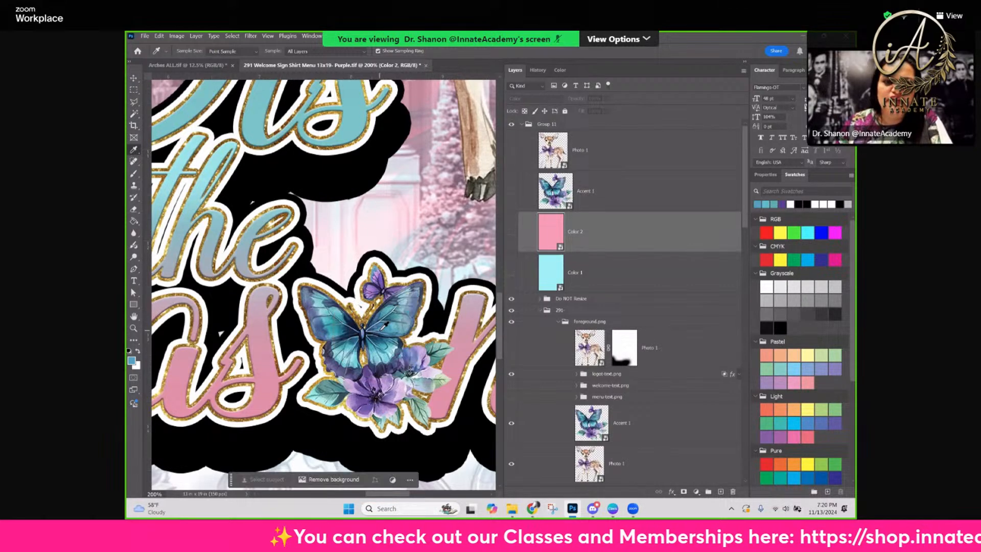
pyautogui.moveTo(377, 290); pyautogui.dragTo(376, 290)
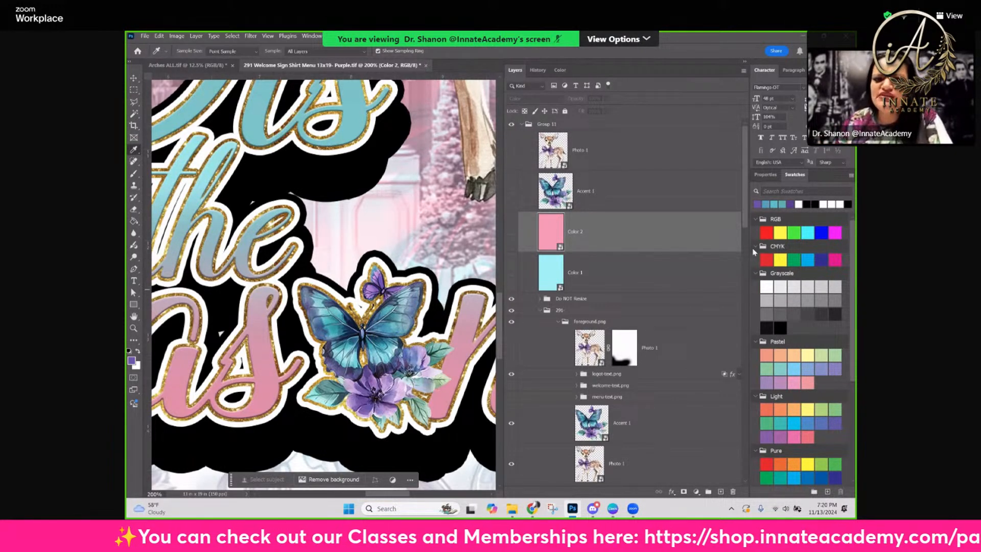
# Open the contents of the Color 2 smart object in Group 11
pyautogui.click(591, 273)
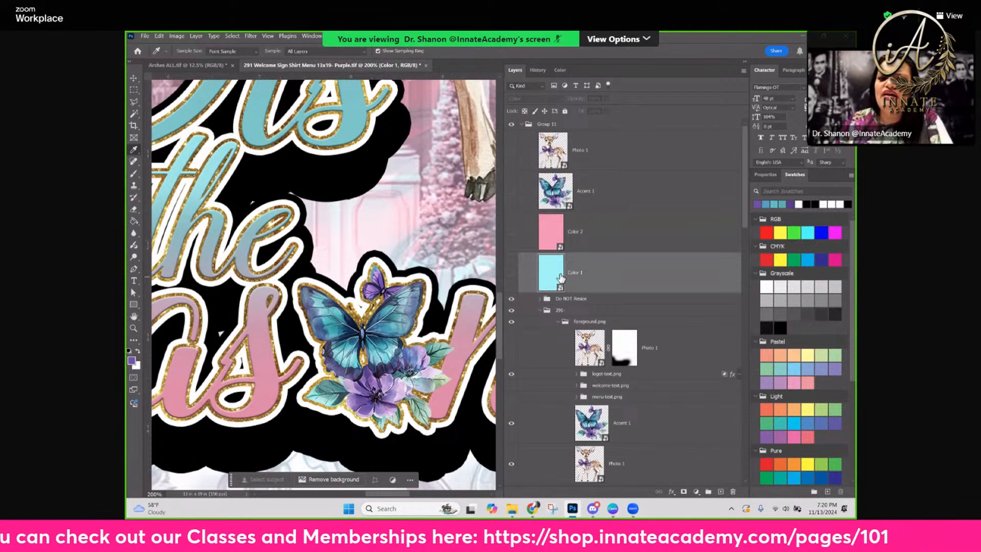
pyautogui.click(550, 232)
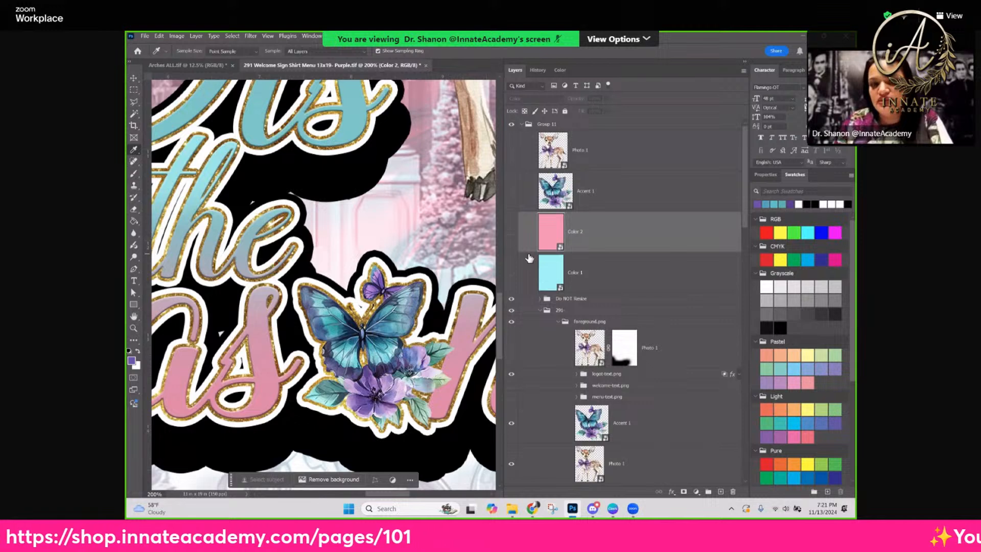
pyautogui.doubleClick(550, 240)
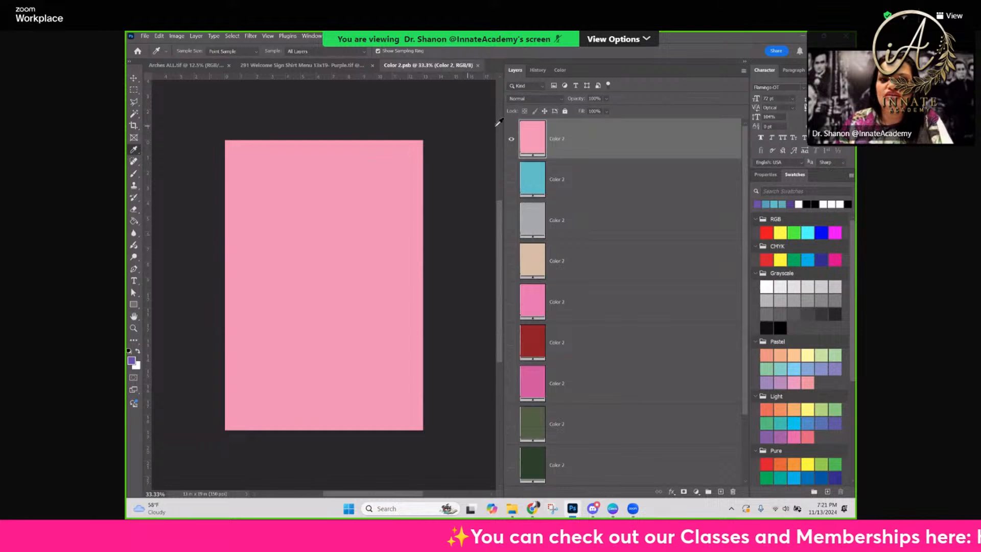
# Duplicate the pink fill layer in the Color 2 smart object and hide the original pink layer beneath the copy
pyautogui.rightClick(578, 139)
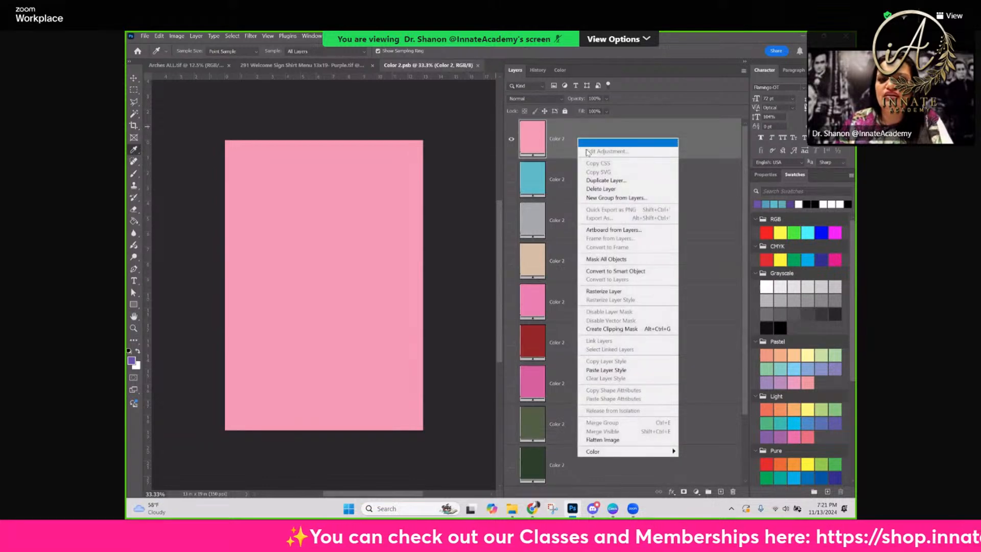
pyautogui.click(605, 181)
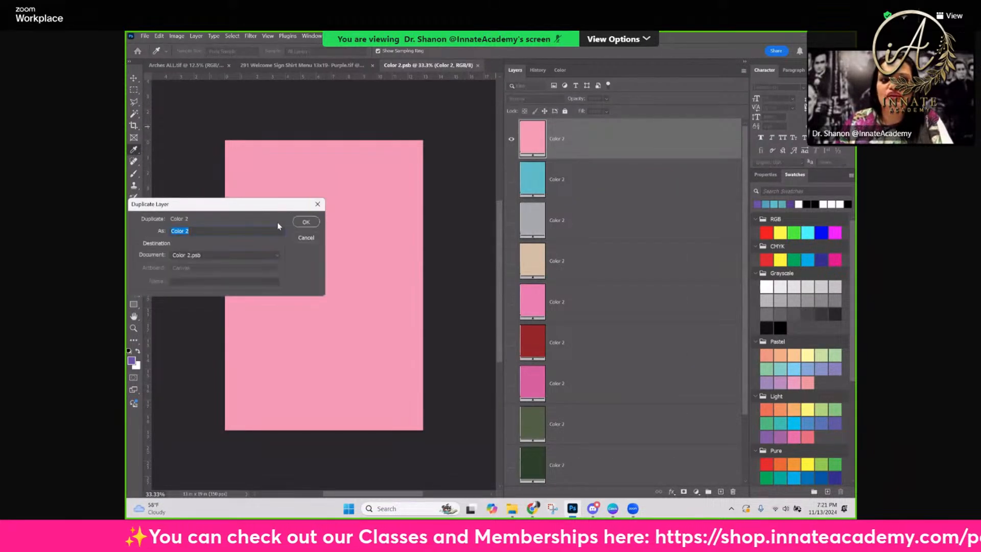
pyautogui.click(306, 222)
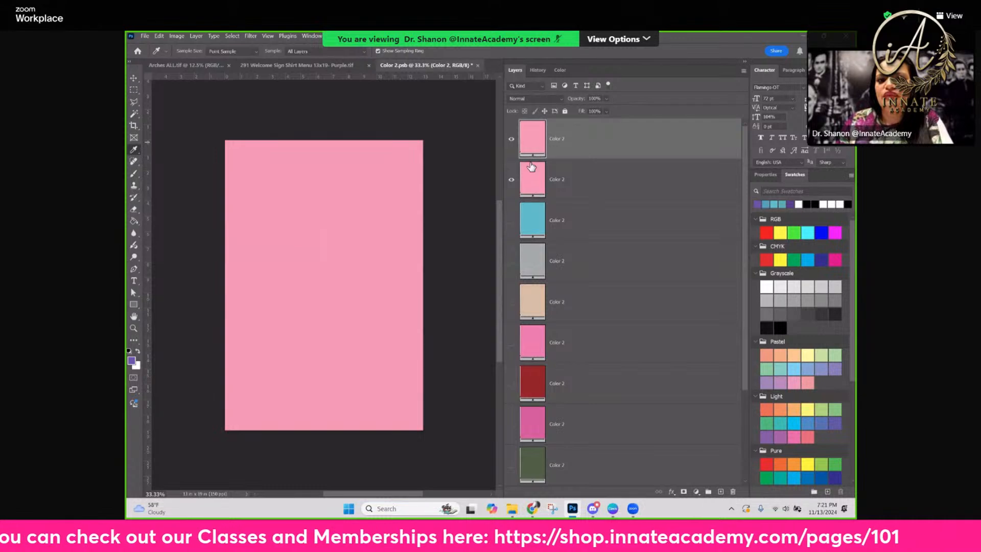
pyautogui.click(511, 179)
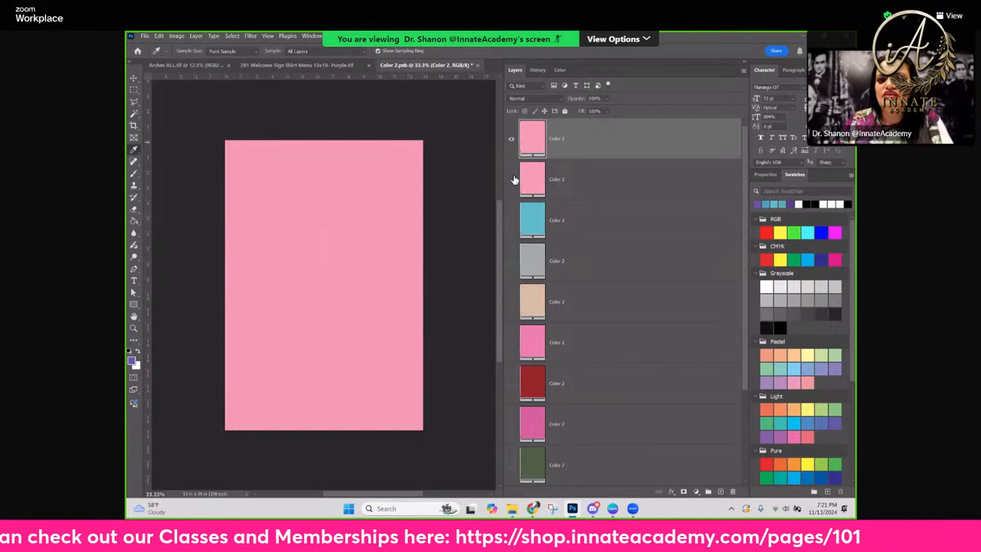
# Recolor the top fill layer with the recently sampled teal-blue swatch, and save and close the Color 2 smart object
pyautogui.click(771, 199)
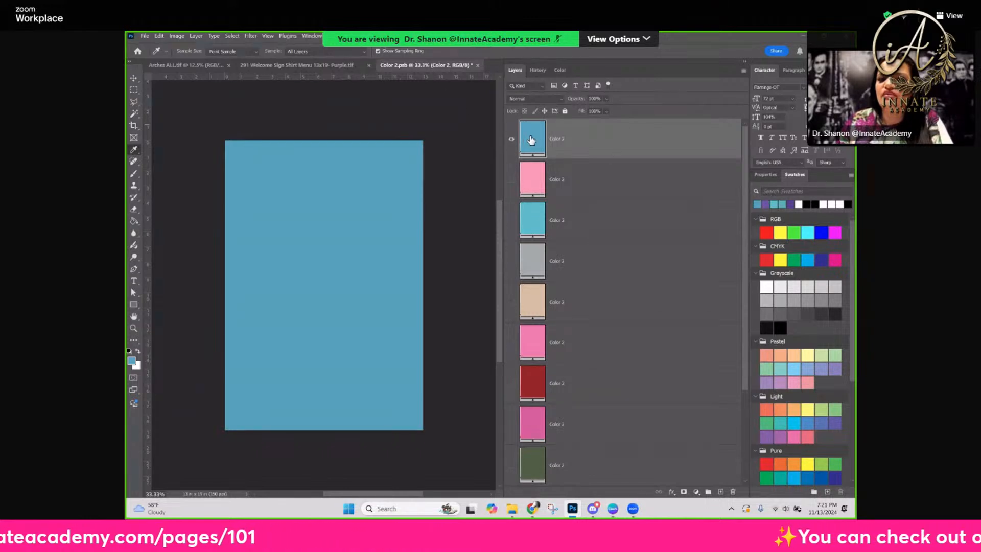
pyautogui.click(477, 65)
pyautogui.click(456, 209)
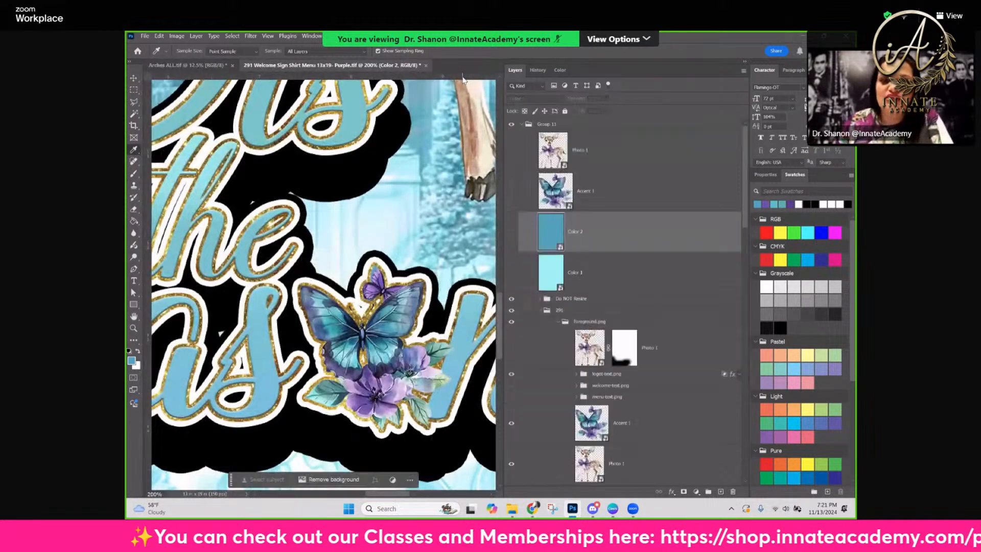
# Open the Color 1 smart object in Group 11, duplicate its light cyan fill layer, and hide the original
pyautogui.doubleClick(557, 272)
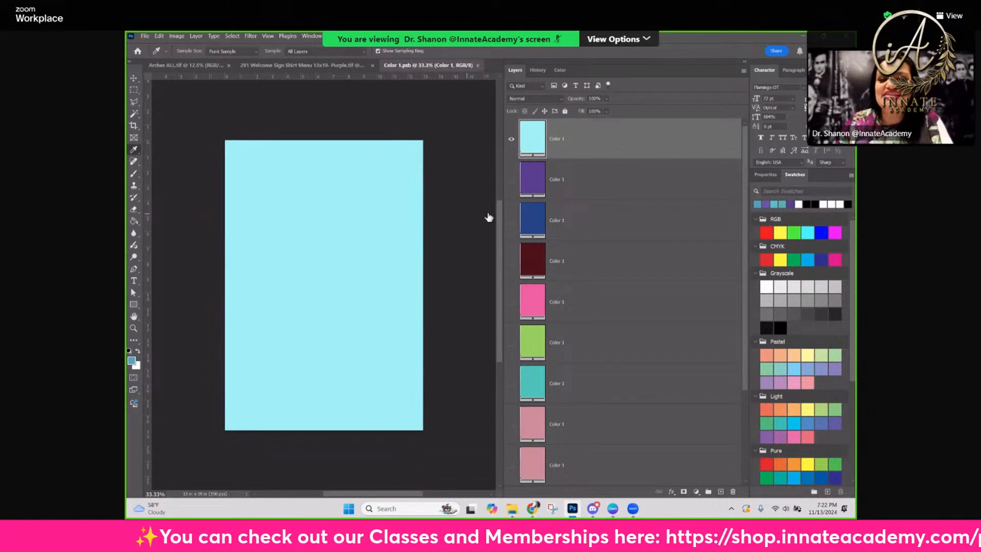
pyautogui.rightClick(549, 138)
pyautogui.click(611, 177)
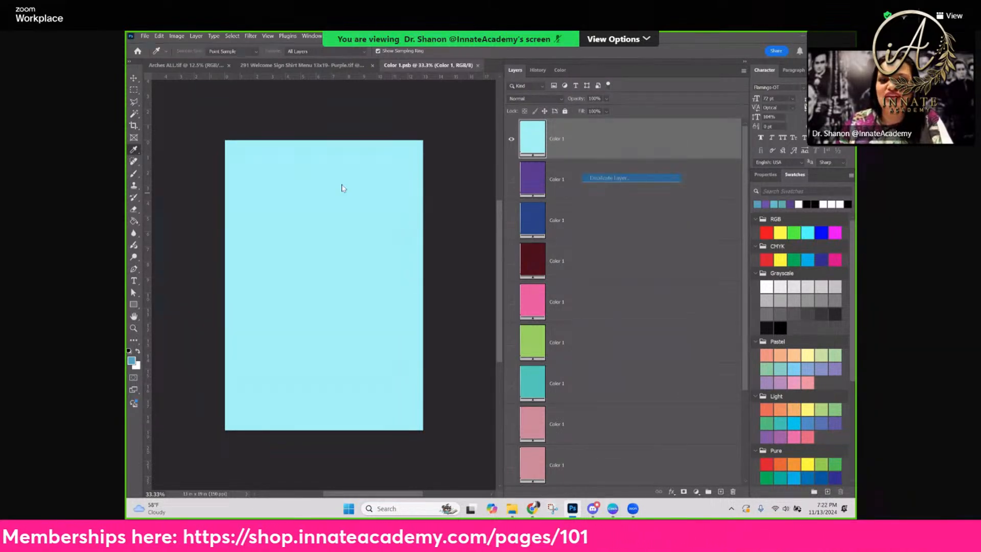
pyautogui.click(306, 222)
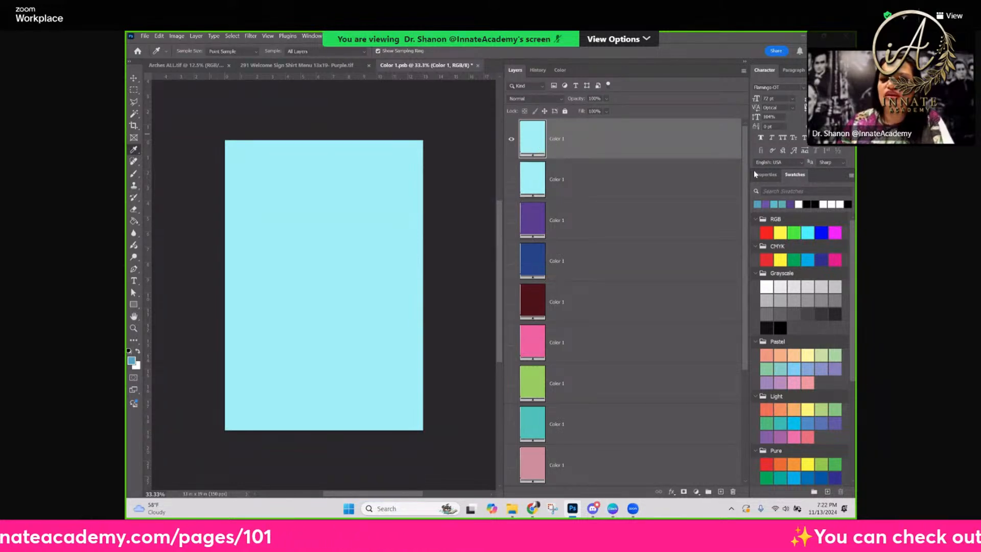
# Recolor the duplicated fill layer with the sampled purple swatch, and save and close the Color 1 smart object
pyautogui.click(765, 204)
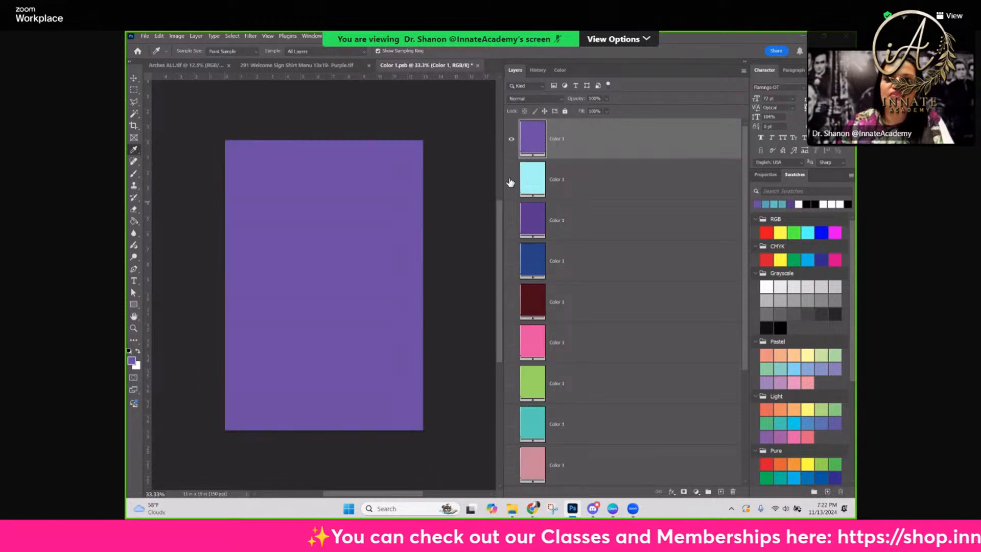
pyautogui.click(479, 66)
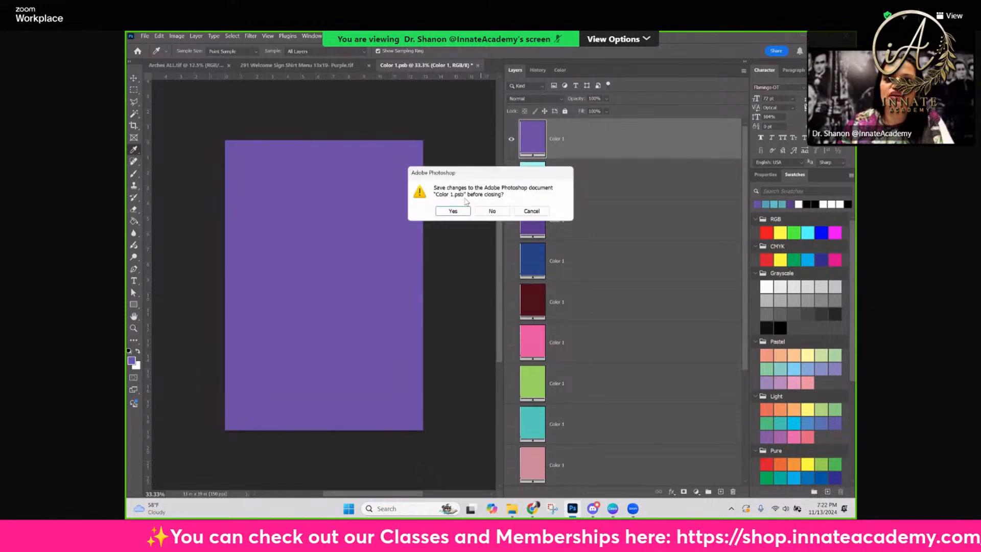
pyautogui.click(459, 212)
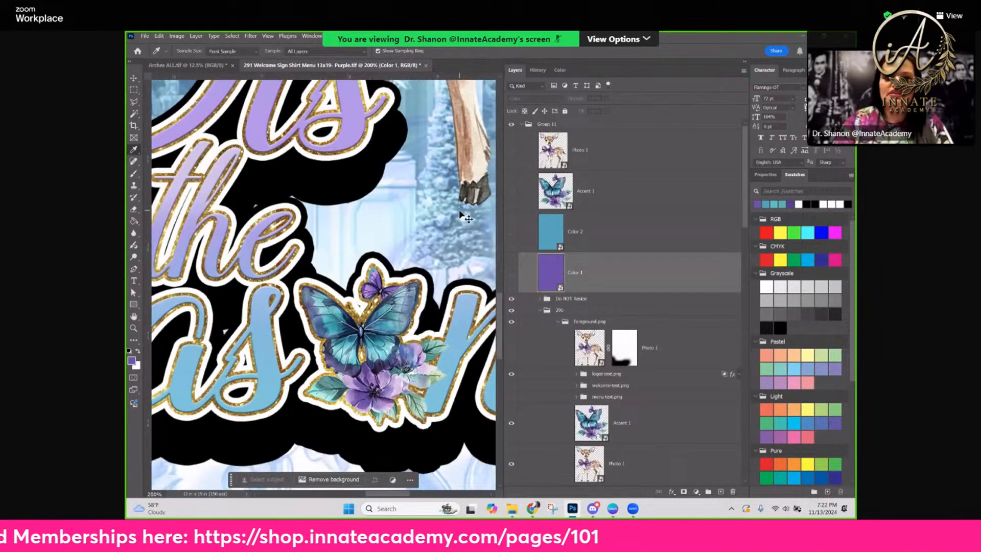
# Examine the recolored lettering, background and brushed border across the whole welcome sign
pyautogui.hotkey('ctrl', '-')
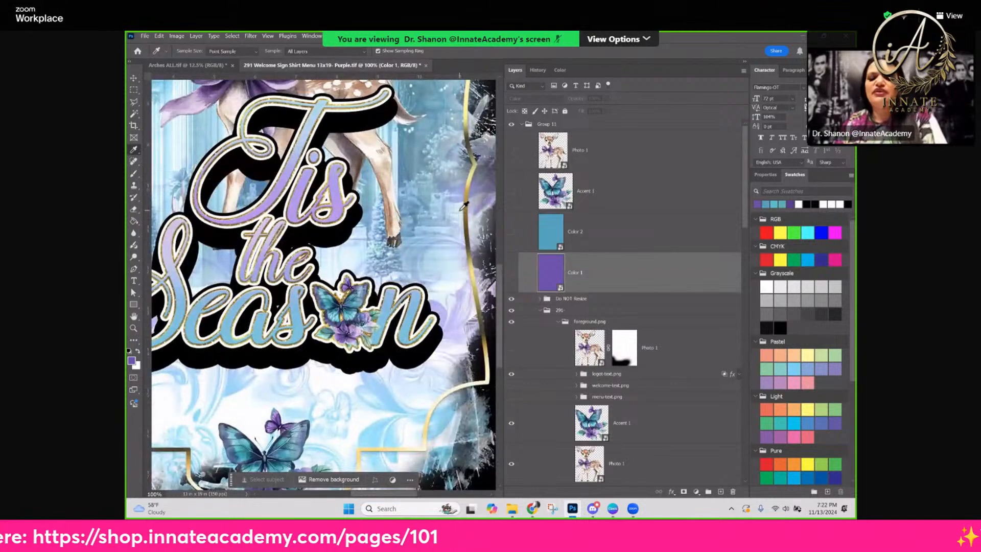
pyautogui.hotkey('ctrl', '-')
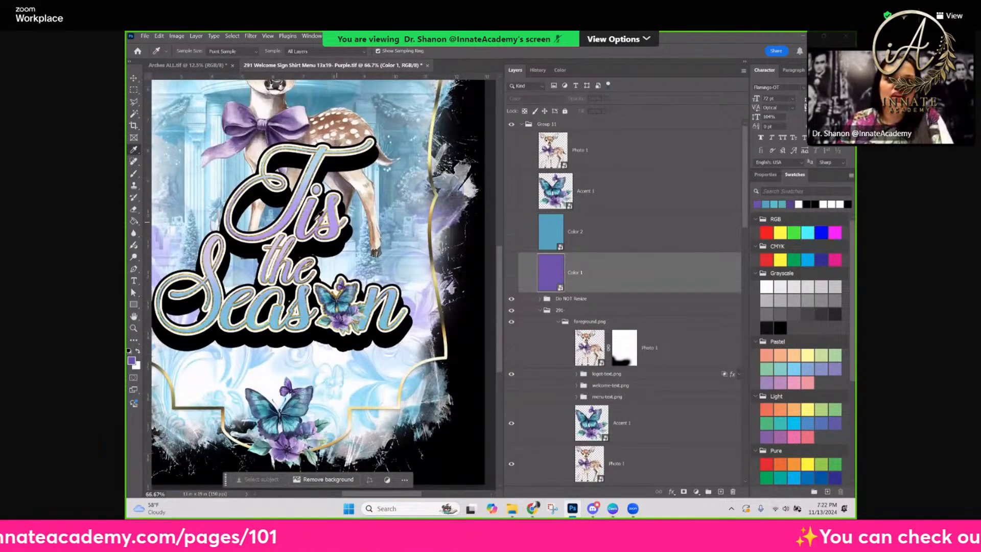
pyautogui.scroll(3, 320, 206)
pyautogui.scroll(4, 321, 206)
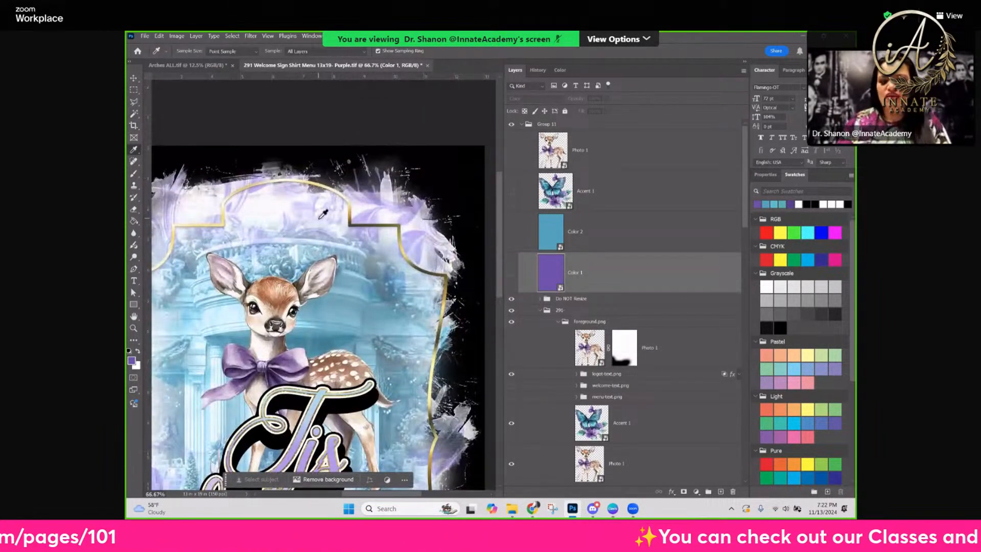
pyautogui.hotkey('ctrl', '-')
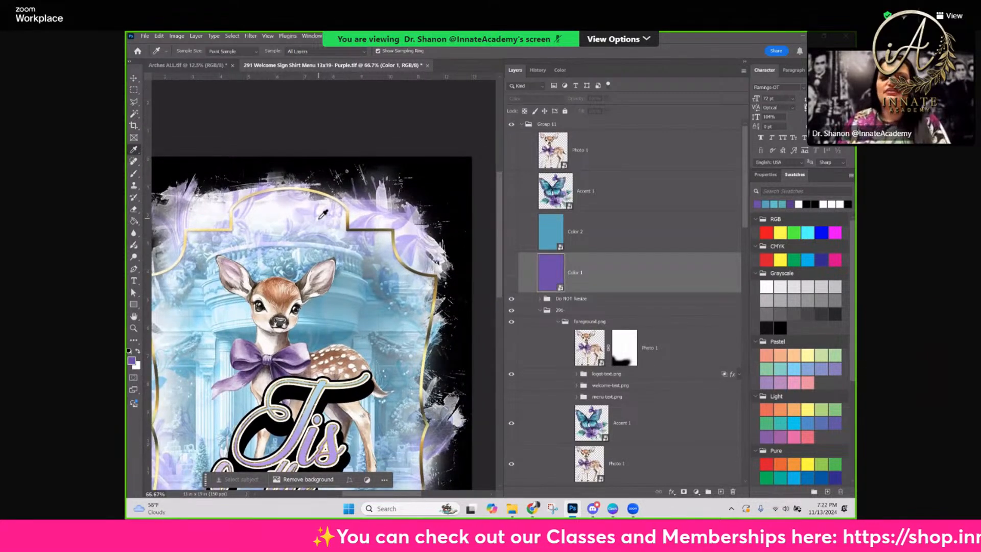
pyautogui.hotkey('ctrl', '-')
pyautogui.scroll(-4, 310, 217)
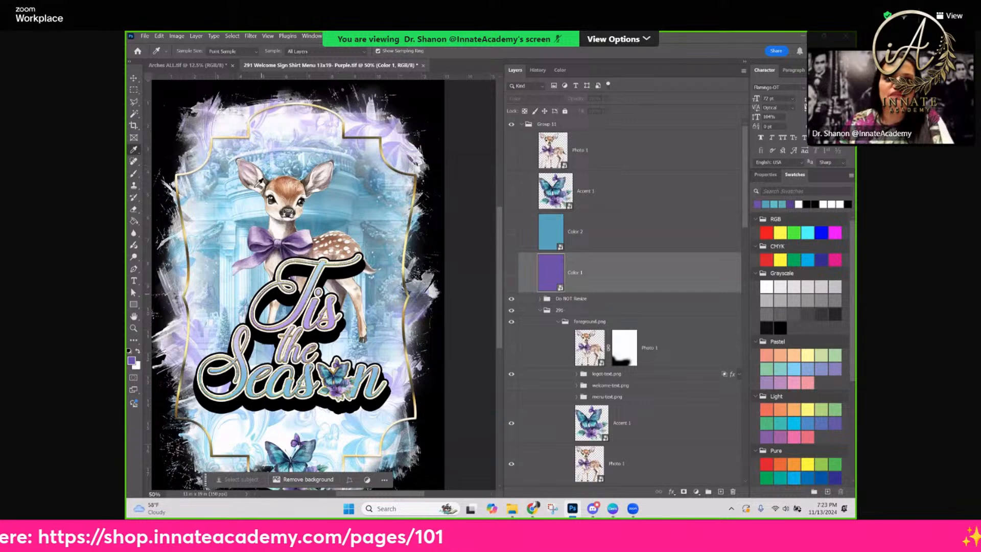
# Place the AI-051 butterfly gate image as an embedded file directly above the bg1 layer in the Fade off BG 1 Here group
pyautogui.click(133, 78)
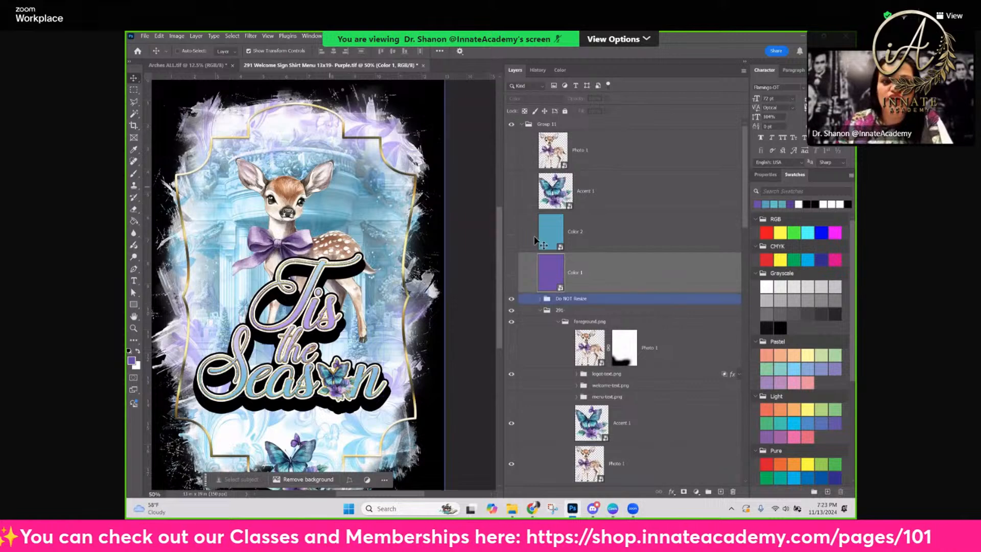
pyautogui.rightClick(356, 195)
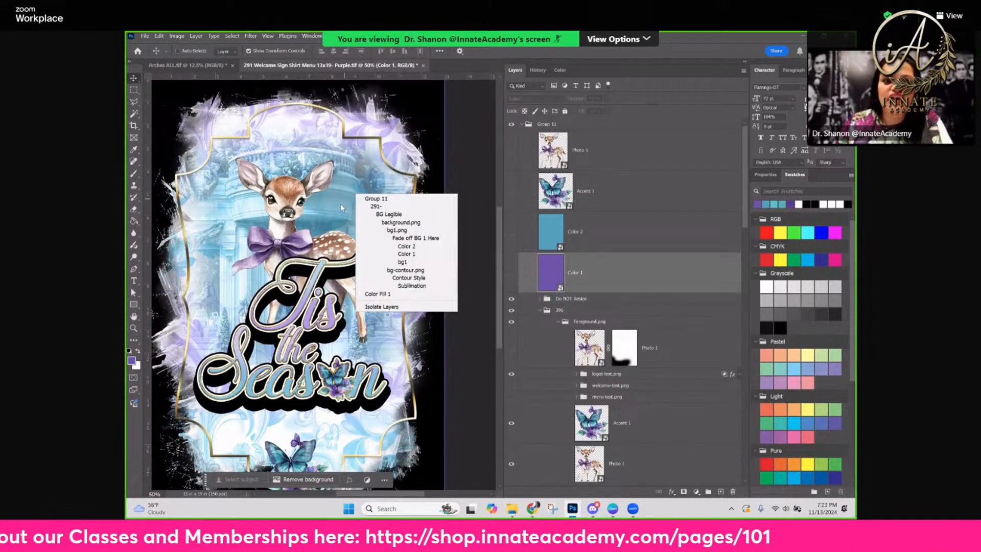
pyautogui.click(403, 266)
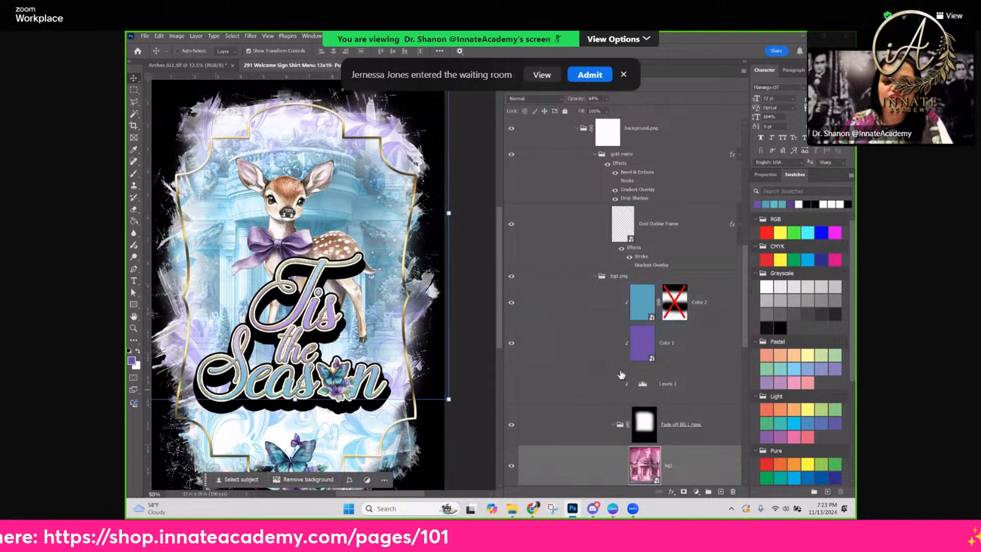
pyautogui.scroll(-1, 692, 416)
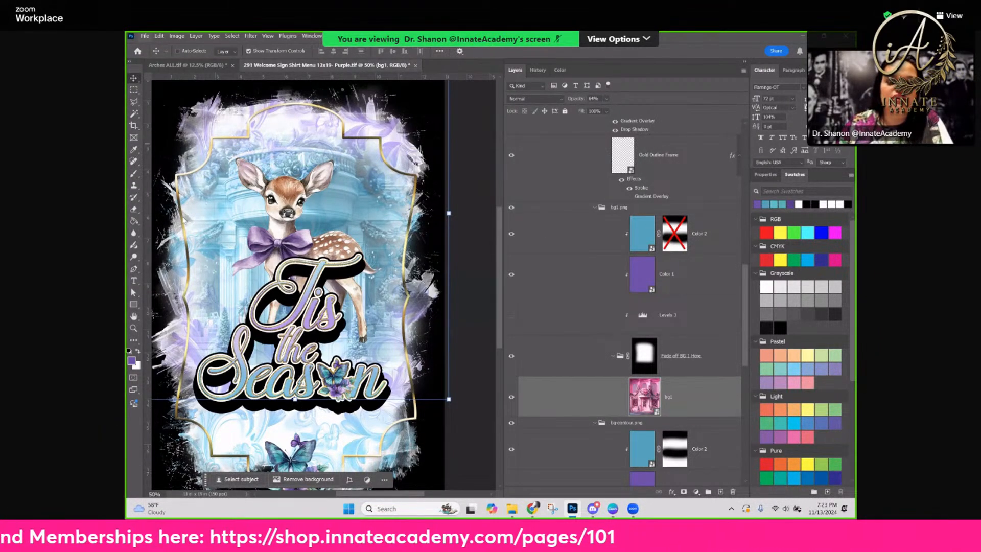
pyautogui.click(145, 36)
pyautogui.click(199, 224)
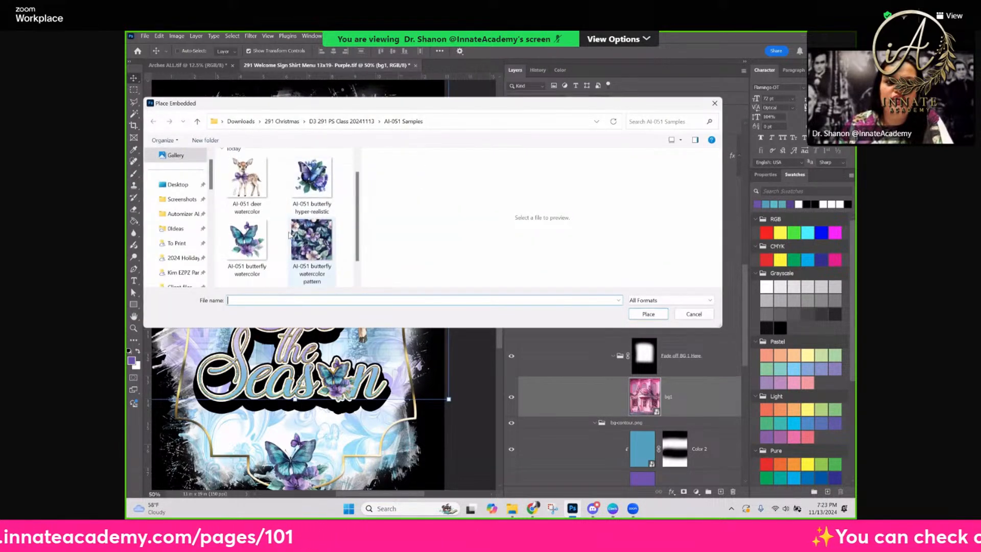
pyautogui.scroll(-2, 289, 234)
pyautogui.click(246, 250)
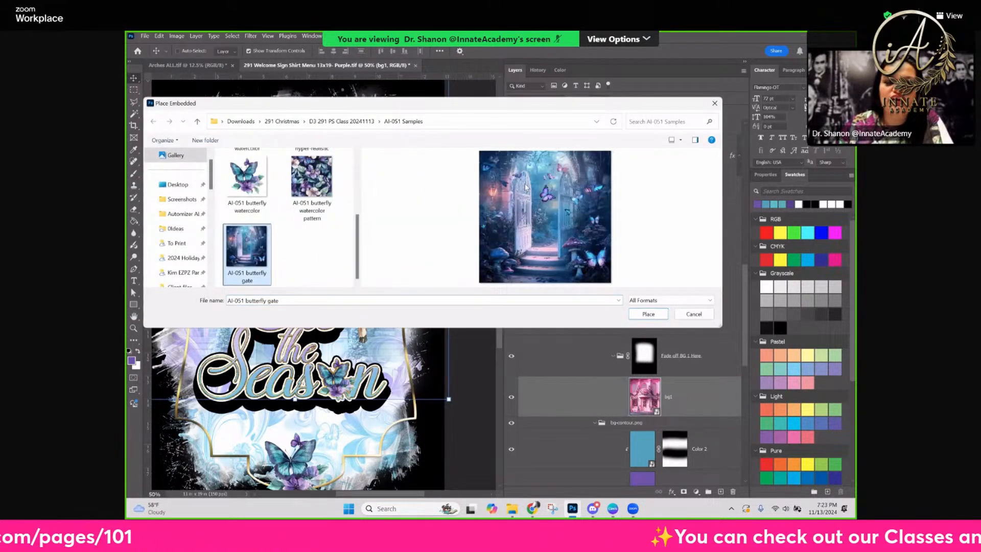
pyautogui.click(648, 314)
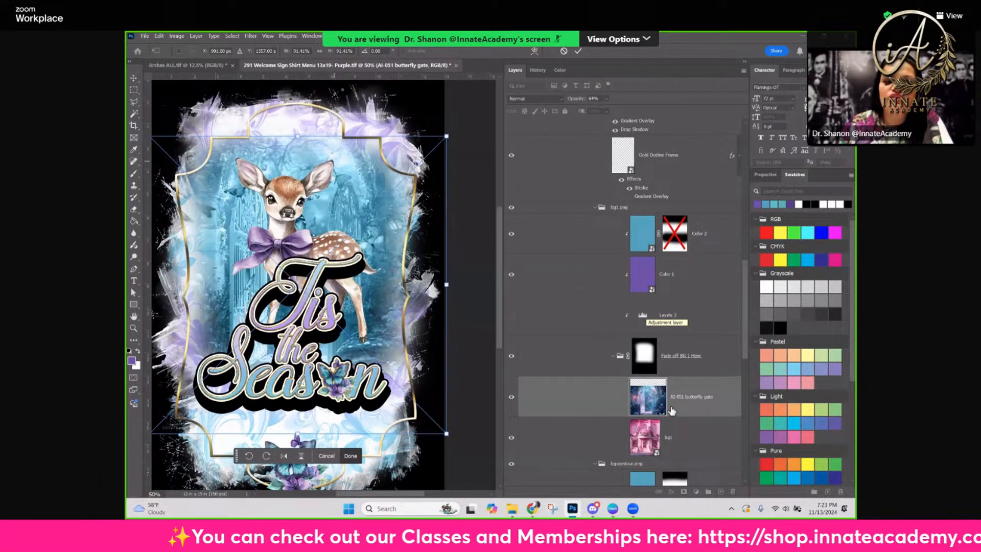
# Reposition the butterfly gate image slightly lower behind the deer, keeping it centered in the sign's faded background area
pyautogui.moveTo(685, 433)
pyautogui.mouseDown()
pyautogui.moveTo(657, 361)
pyautogui.moveTo(647, 361)
pyautogui.moveTo(705, 406)
pyautogui.moveTo(688, 428)
pyautogui.mouseUp()
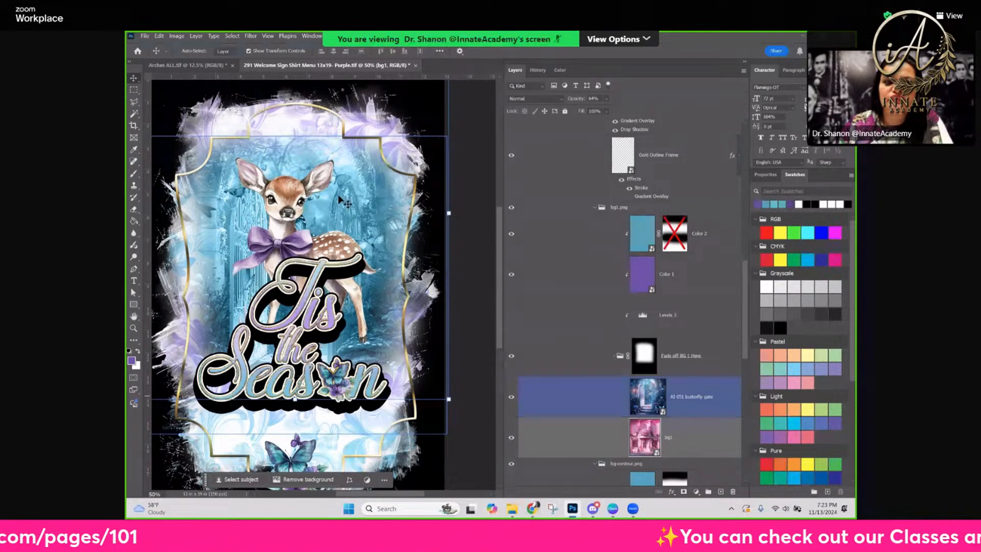
pyautogui.moveTo(343, 202); pyautogui.dragTo(258, 184)
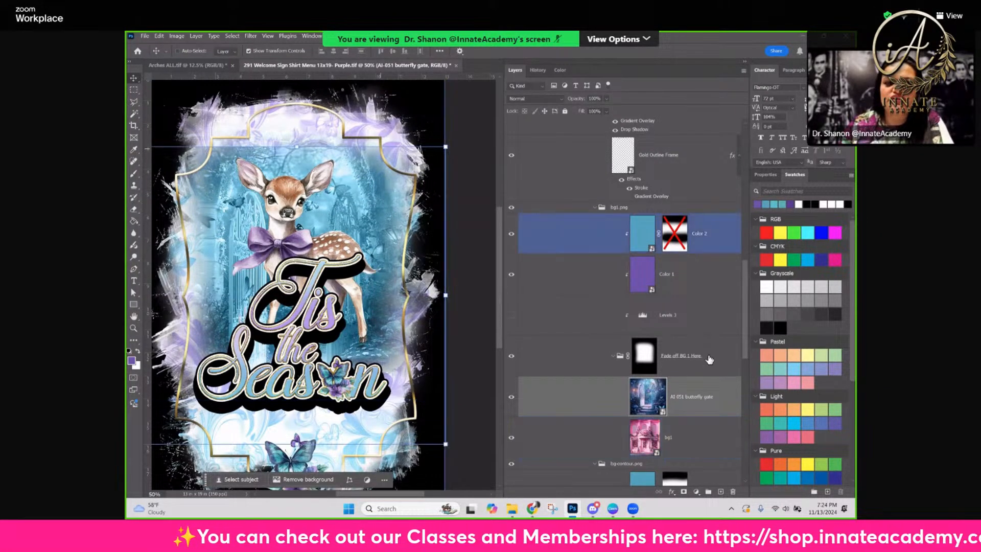
pyautogui.click(644, 358)
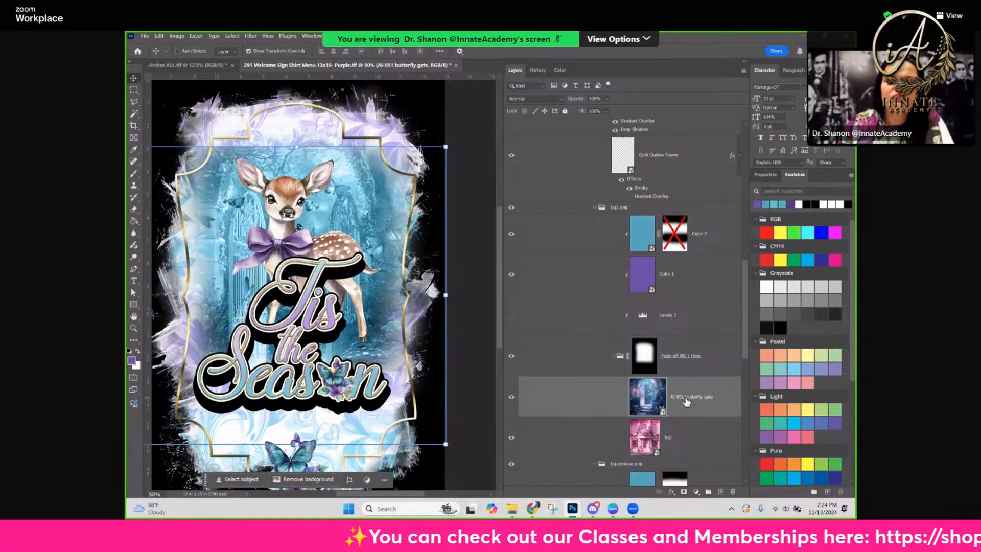
pyautogui.moveTo(357, 214); pyautogui.dragTo(361, 193)
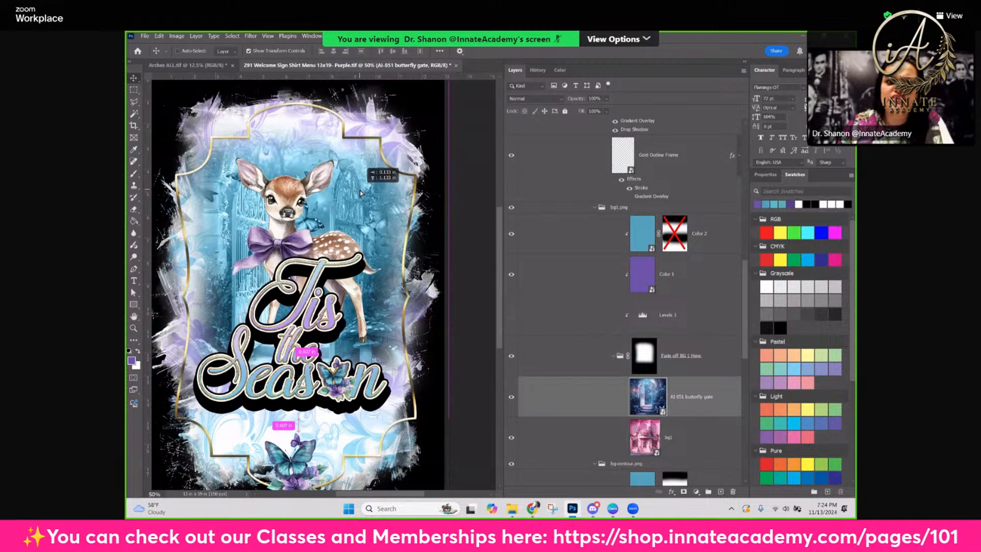
pyautogui.moveTo(360, 193); pyautogui.dragTo(362, 194)
pyautogui.click(613, 343)
pyautogui.click(641, 353)
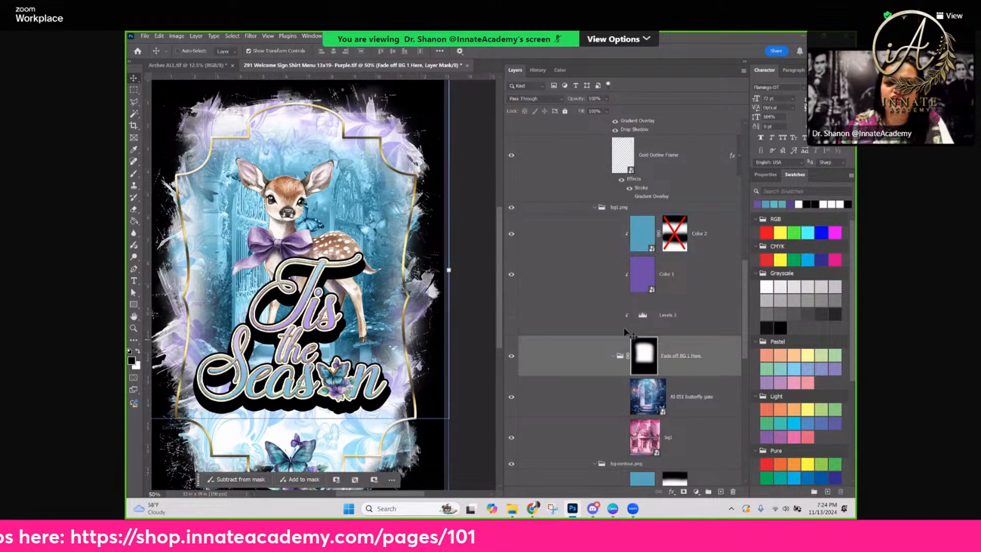
pyautogui.click(634, 396)
pyautogui.moveTo(345, 216); pyautogui.dragTo(345, 223)
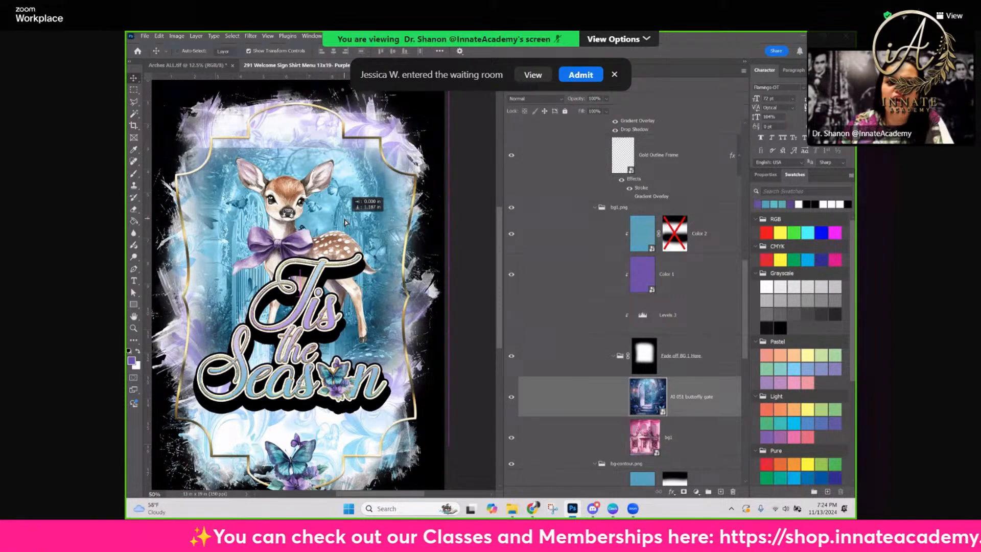
pyautogui.moveTo(346, 222); pyautogui.dragTo(346, 222)
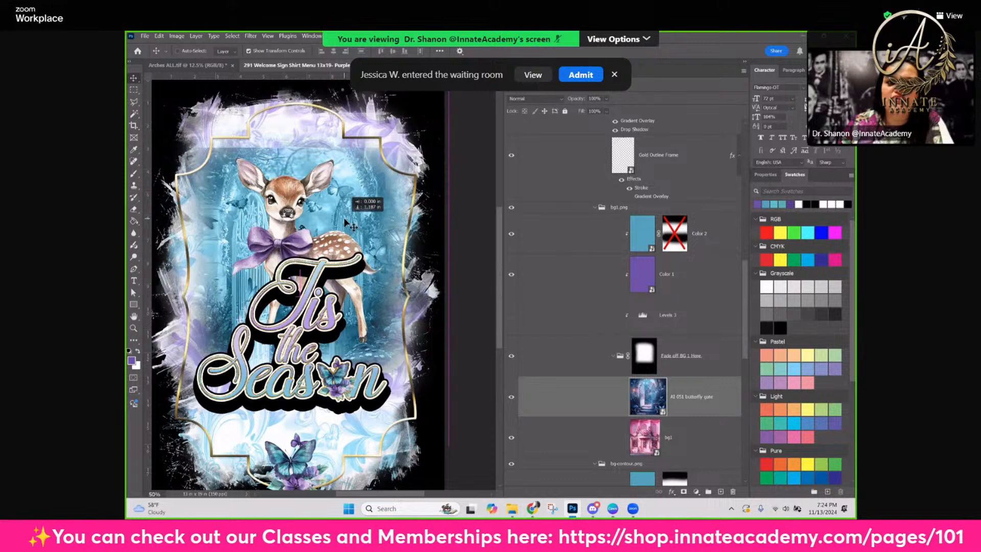
# Activate the mask of the Fade off BG 1 Here group and ready the Brush tool with black as the foreground color
pyautogui.click(684, 357)
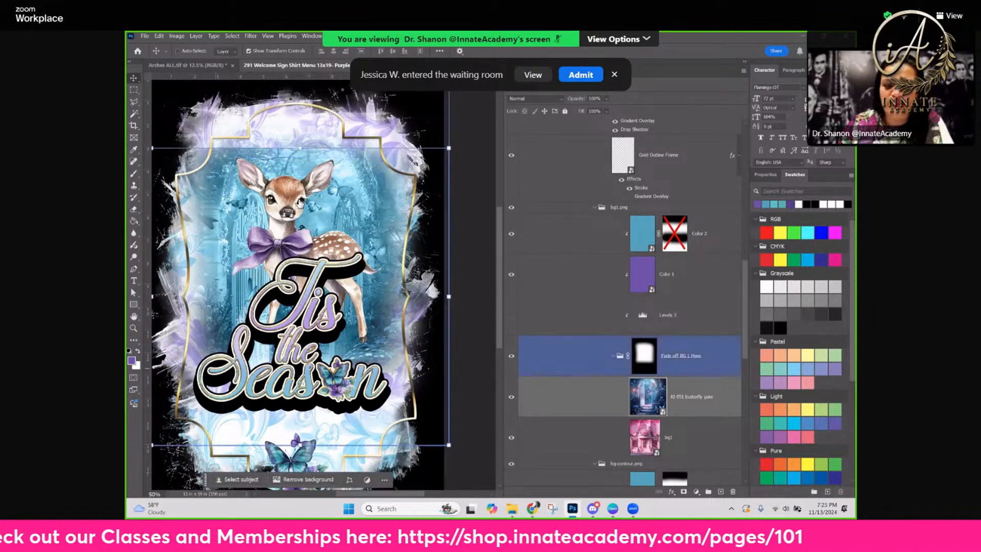
pyautogui.click(643, 355)
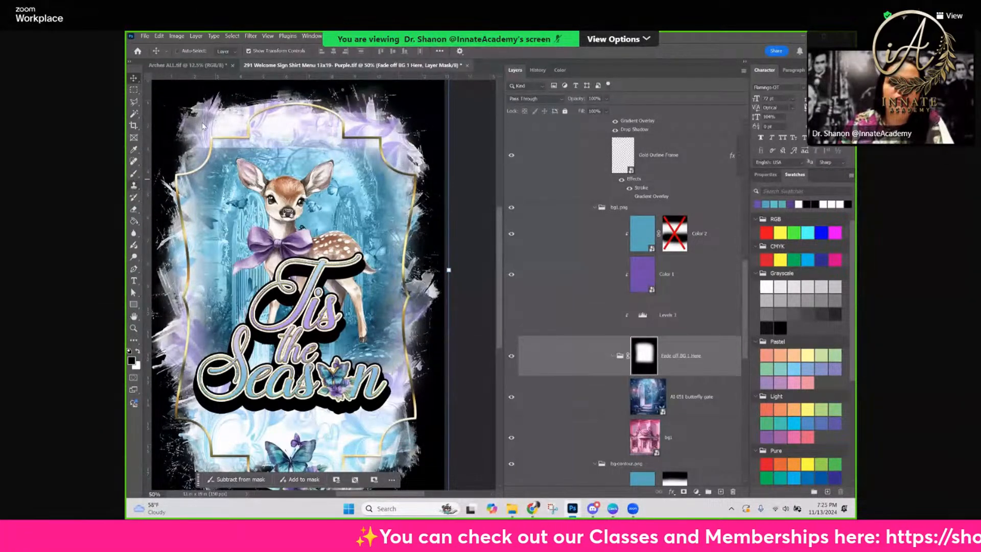
pyautogui.press('b')
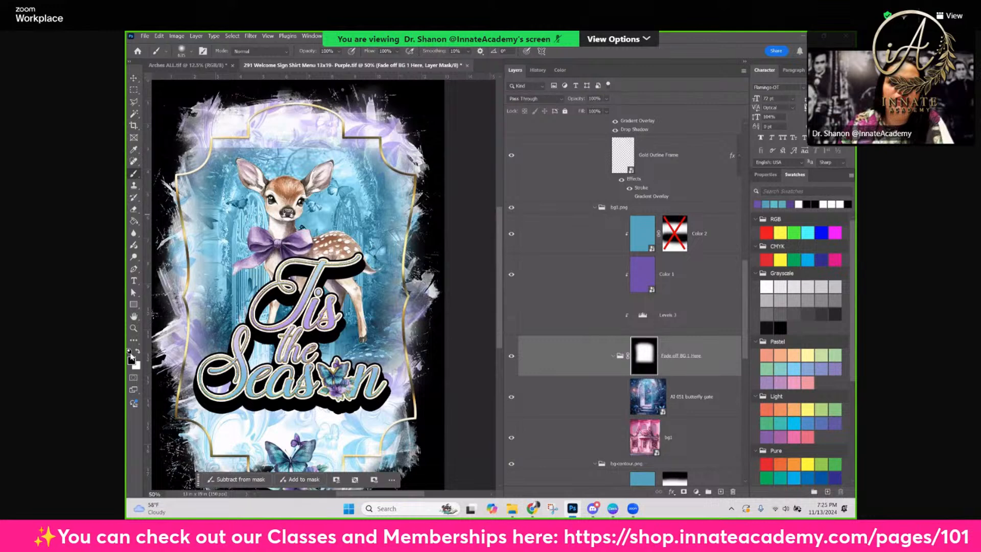
pyautogui.press('x')
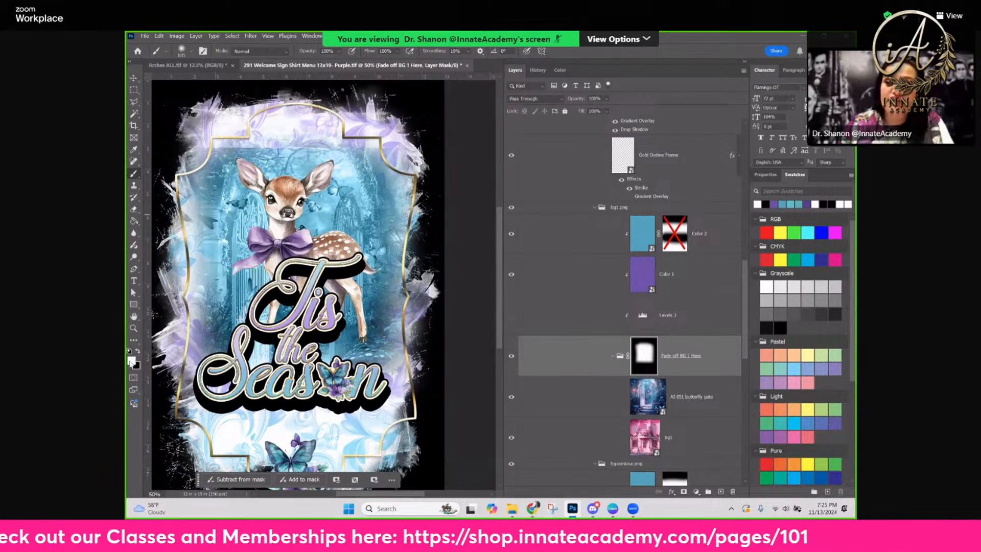
pyautogui.click(137, 352)
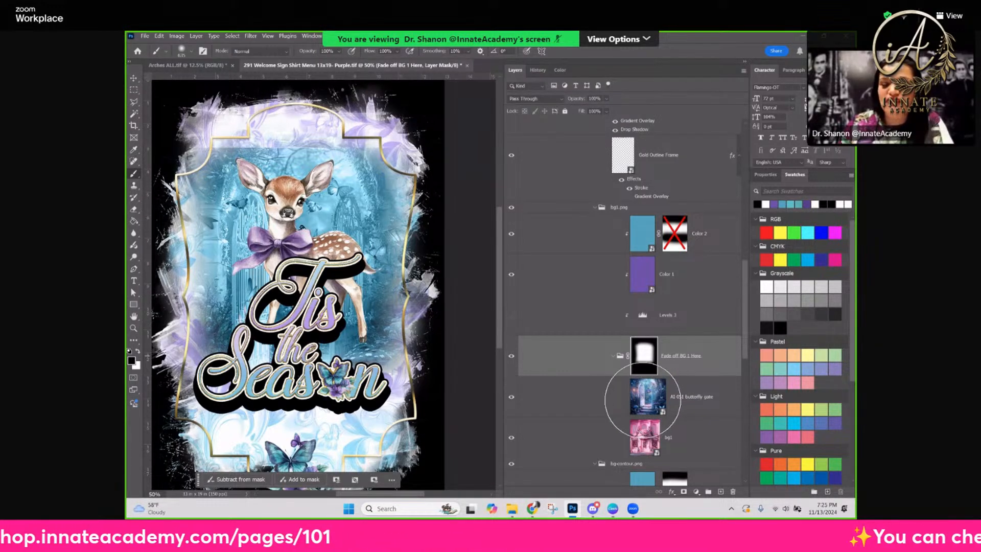
pyautogui.click(659, 400)
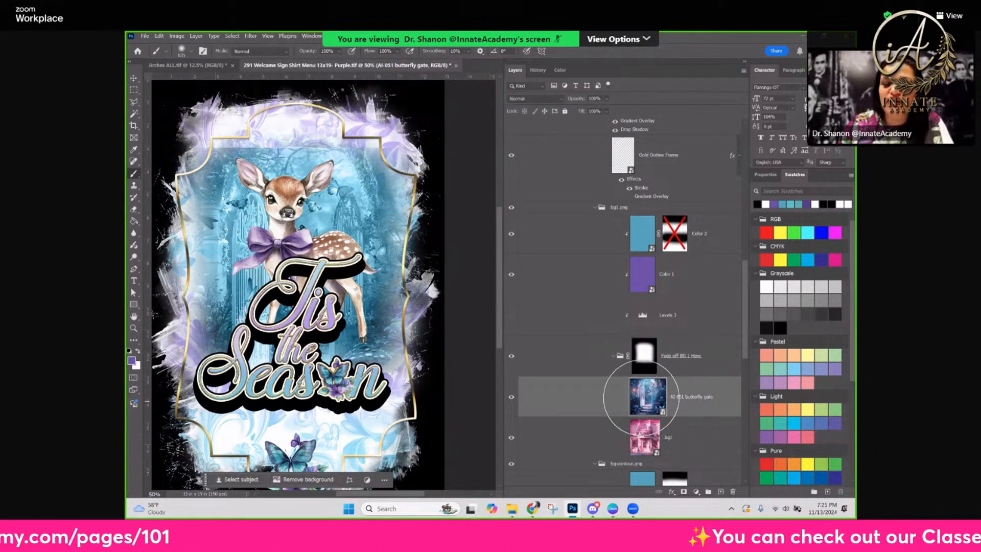
pyautogui.click(445, 216)
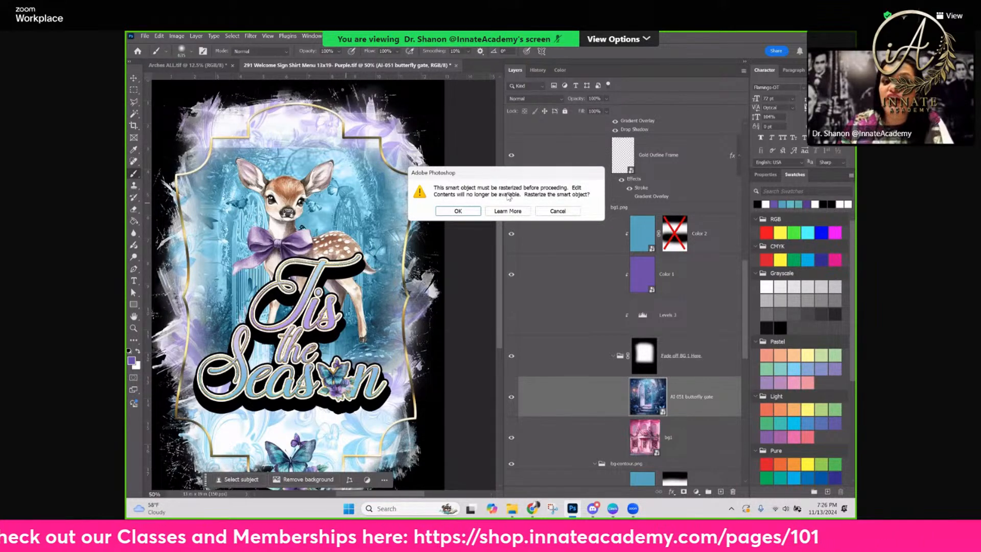
pyautogui.click(568, 212)
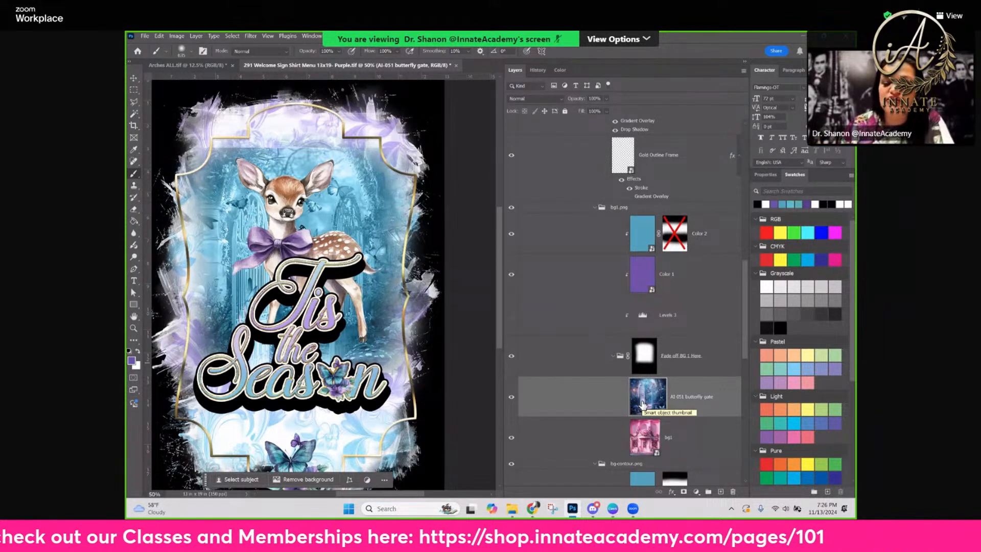
# Brush on the Fade off BG 1 Here mask to soften the butterfly gate image's edges, and undo the stroke painted with white
pyautogui.click(648, 357)
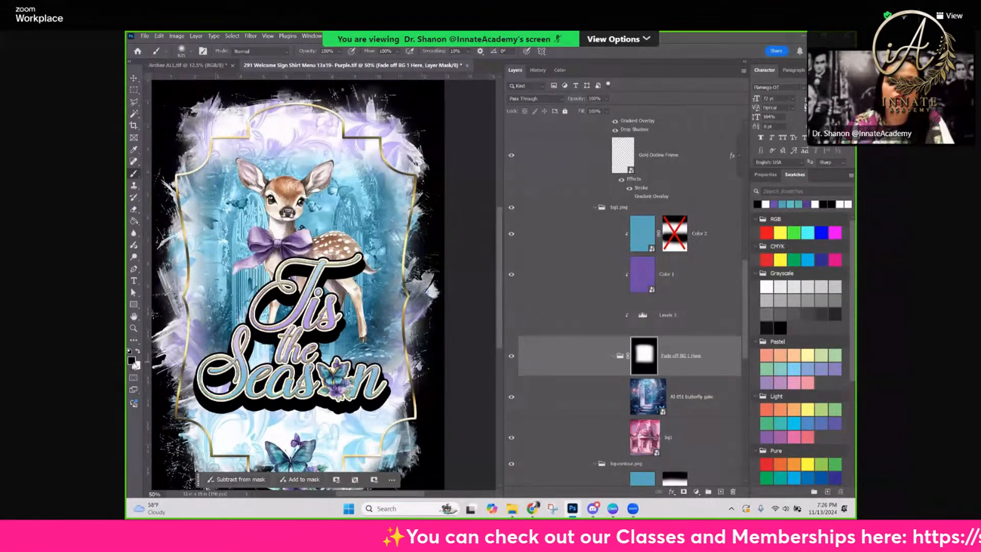
pyautogui.press('x')
pyautogui.moveTo(390, 203)
pyautogui.mouseDown()
pyautogui.moveTo(209, 181)
pyautogui.moveTo(405, 186)
pyautogui.mouseUp()
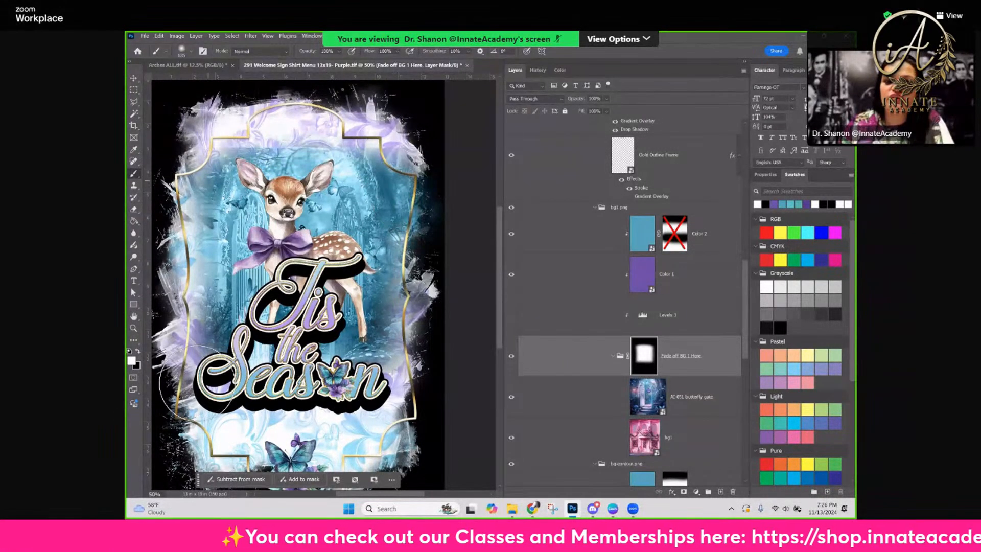
pyautogui.hotkey('ctrl', 'z')
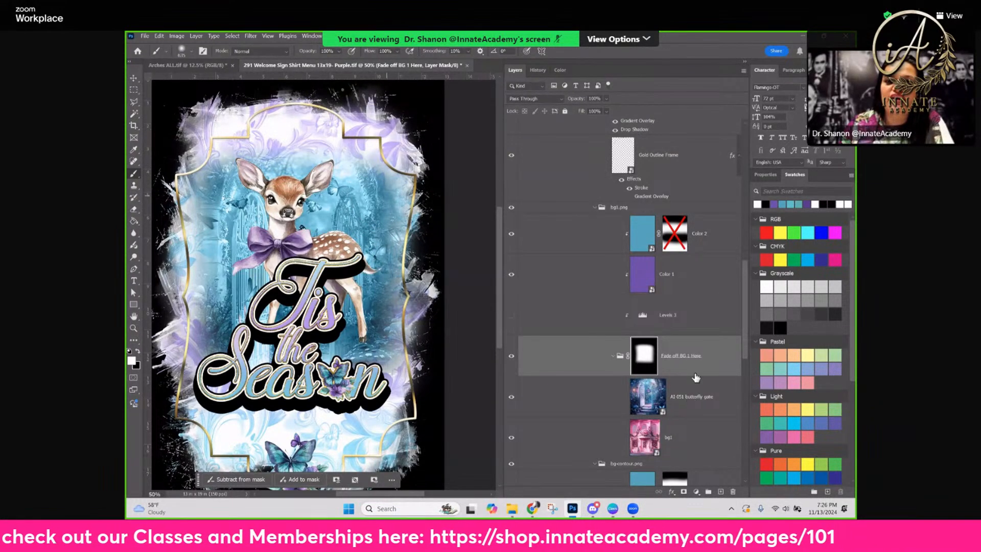
# Hide the Color 2 and Color 1 layers in the bg1.png group to show the butterfly gate image in its original colors
pyautogui.click(695, 395)
pyautogui.scroll(-1, 659, 287)
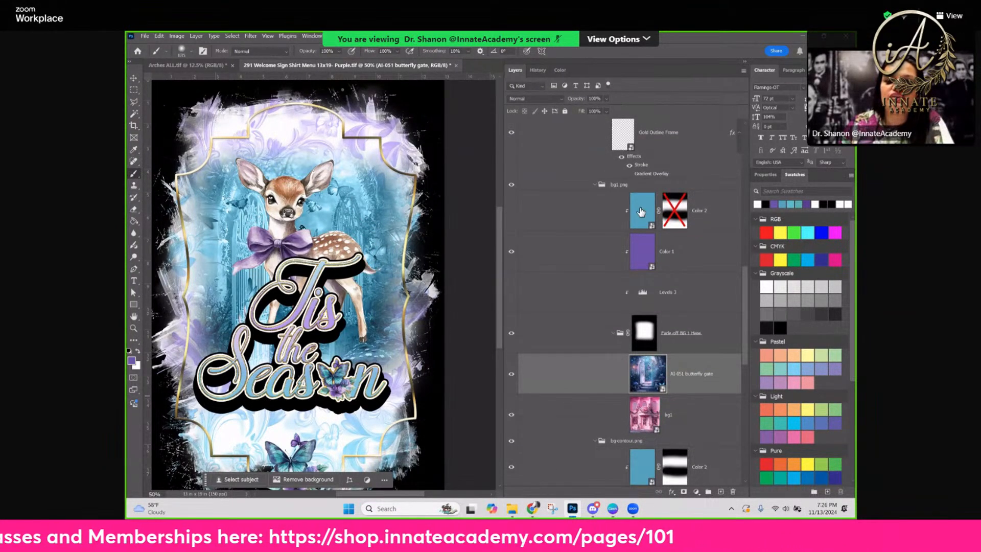
pyautogui.click(511, 210)
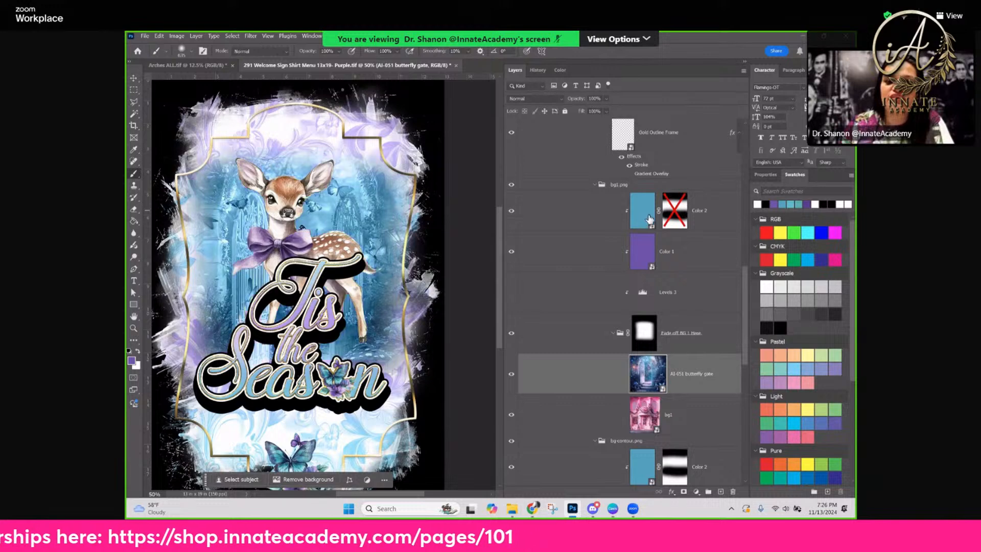
pyautogui.click(511, 210)
pyautogui.click(511, 252)
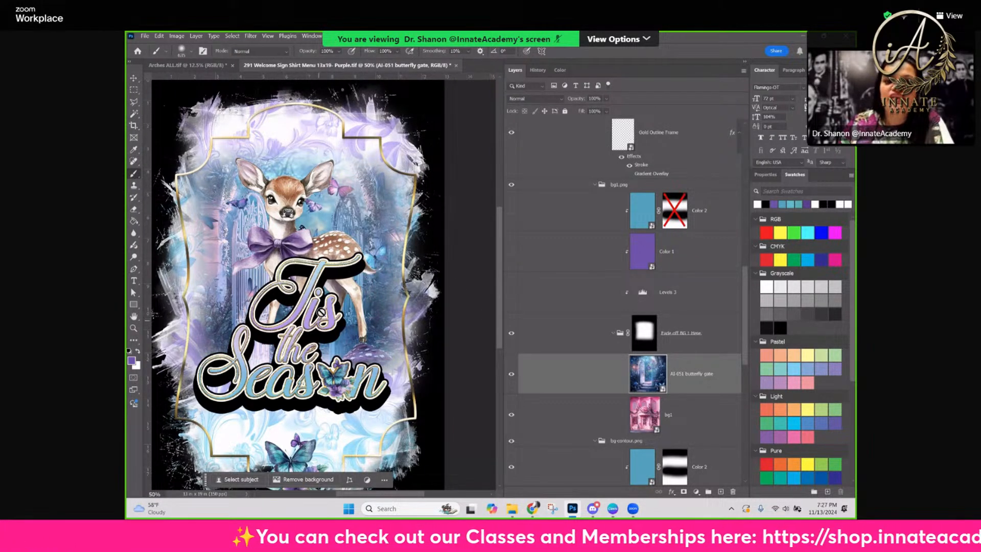
# Locate and select the Pattern Fill 1 layer in the bg-contour.png group
pyautogui.scroll(-2, 572, 301)
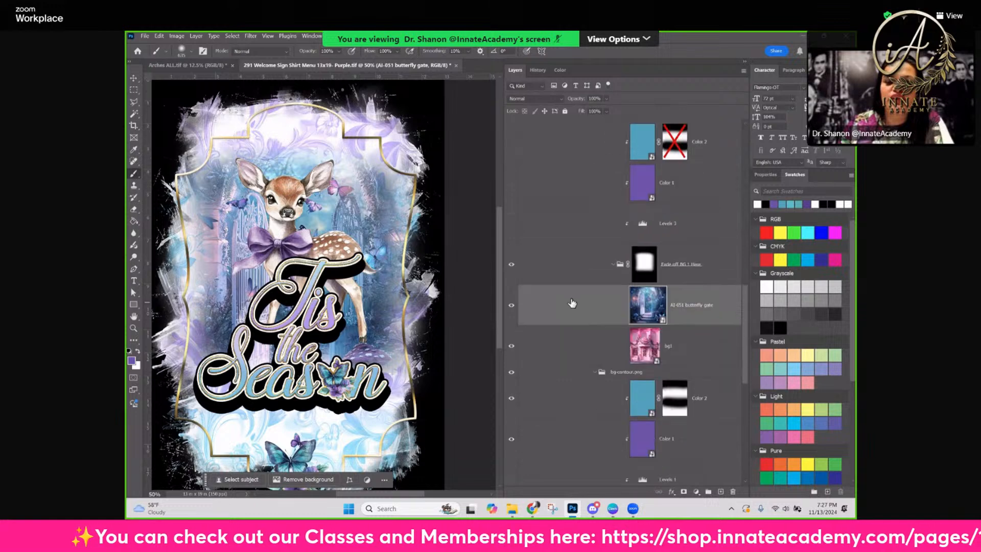
pyautogui.scroll(-4, 572, 305)
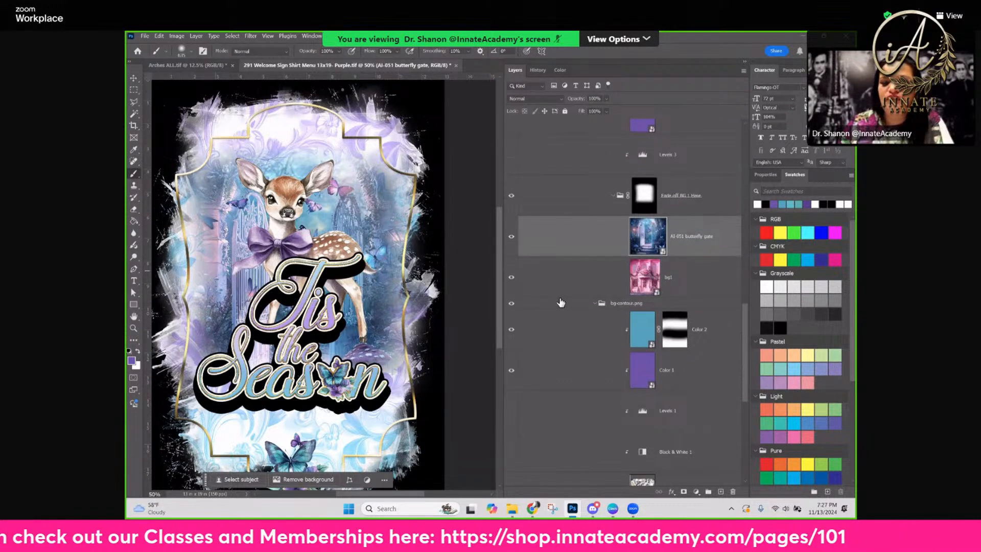
pyautogui.scroll(-5, 521, 355)
pyautogui.click(513, 358)
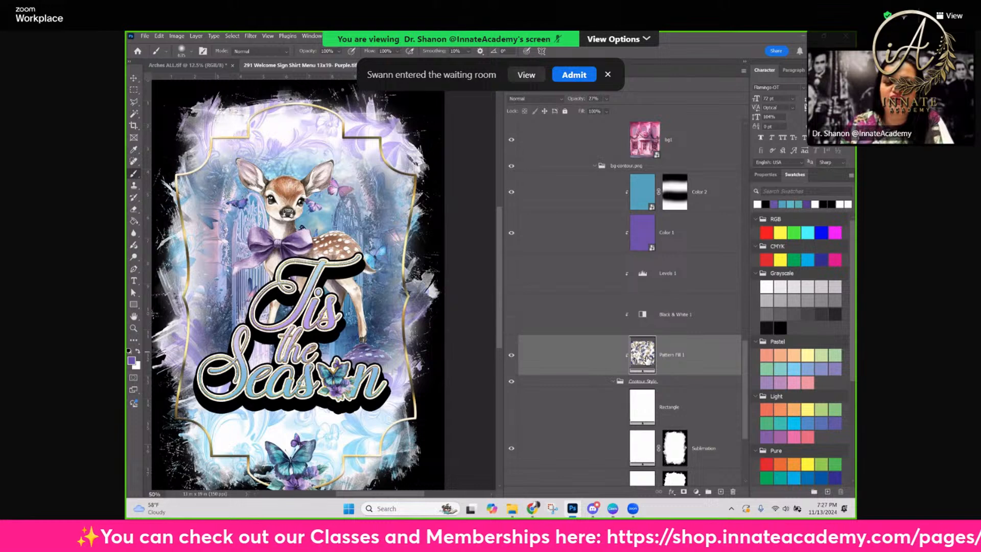
pyautogui.moveTo(642, 360)
pyautogui.mouseDown()
pyautogui.moveTo(491, 363)
pyautogui.moveTo(642, 350)
pyautogui.mouseUp()
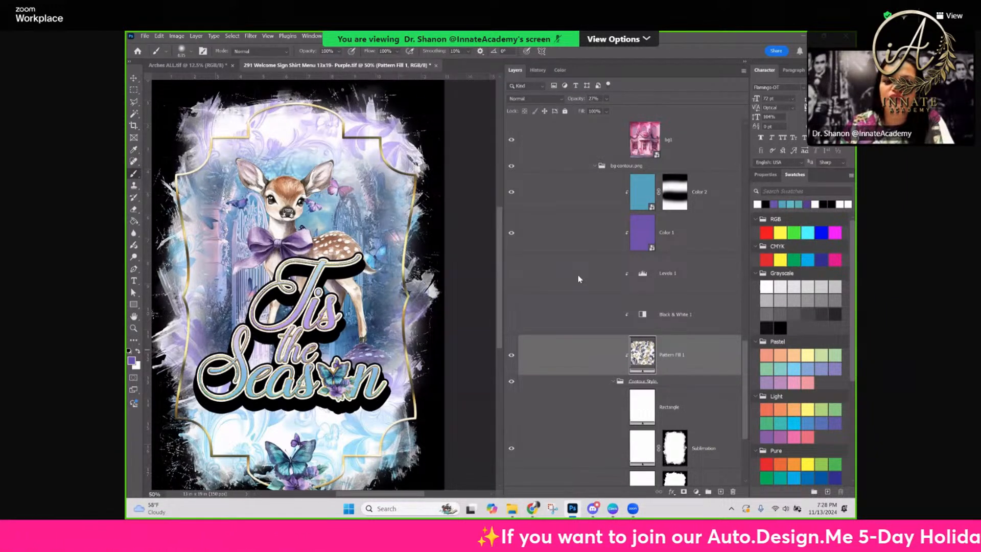
# Open the AI-051 butterfly watercolor pattern image from the AI-051 Samples folder in Photoshop and define it as a pattern
pyautogui.hotkey('alt', 'Tab')
pyautogui.press('super+shift+Left')
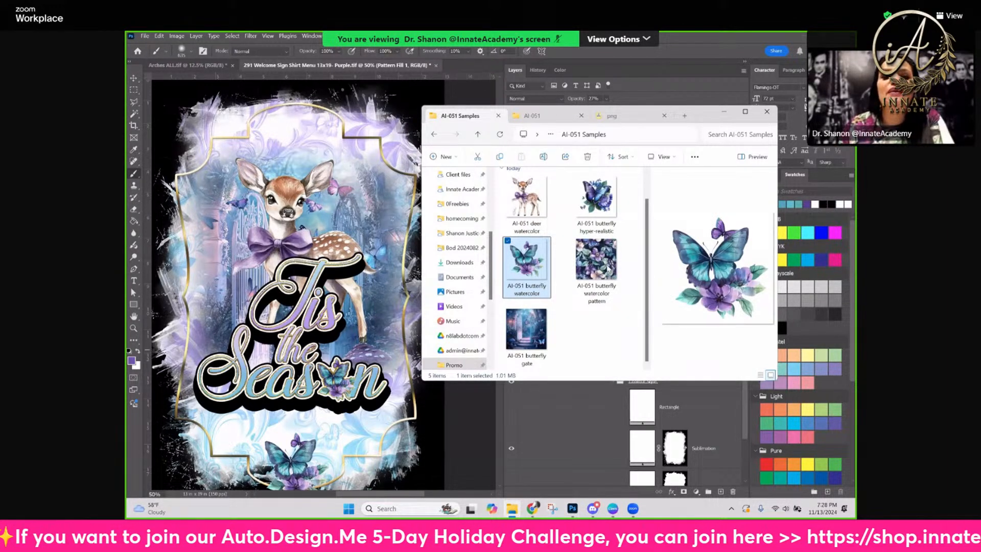
pyautogui.click(601, 287)
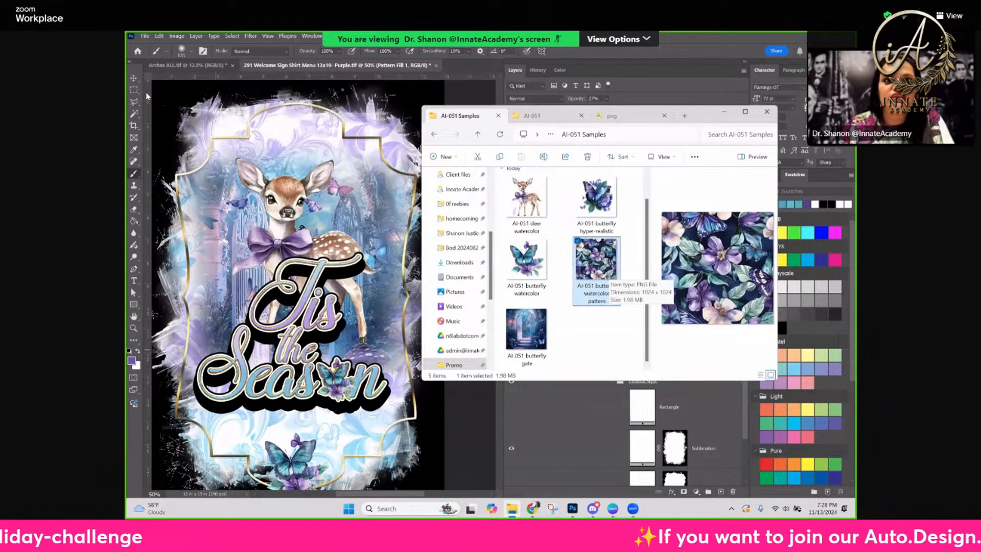
pyautogui.moveTo(147, 96); pyautogui.dragTo(142, 81)
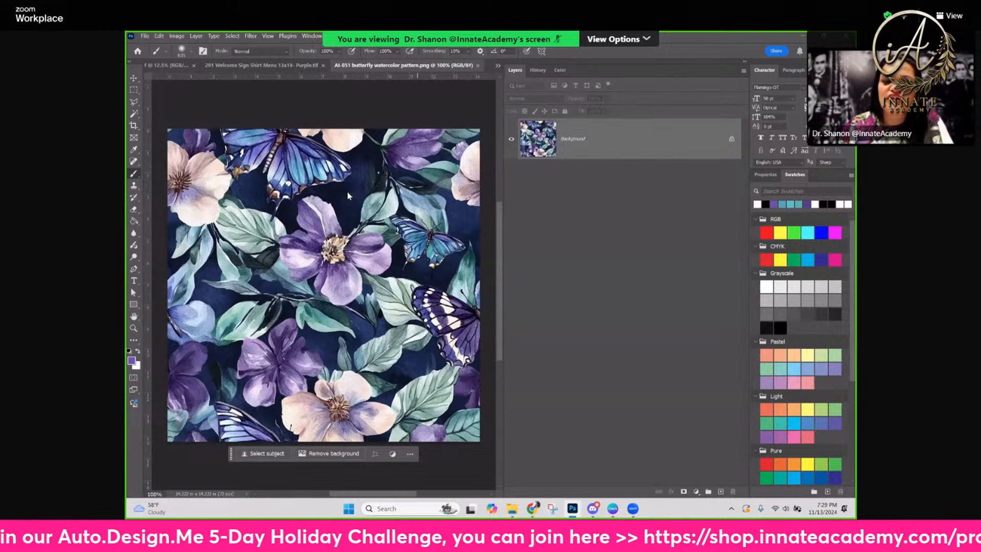
pyautogui.hotkey('alt', 'e')
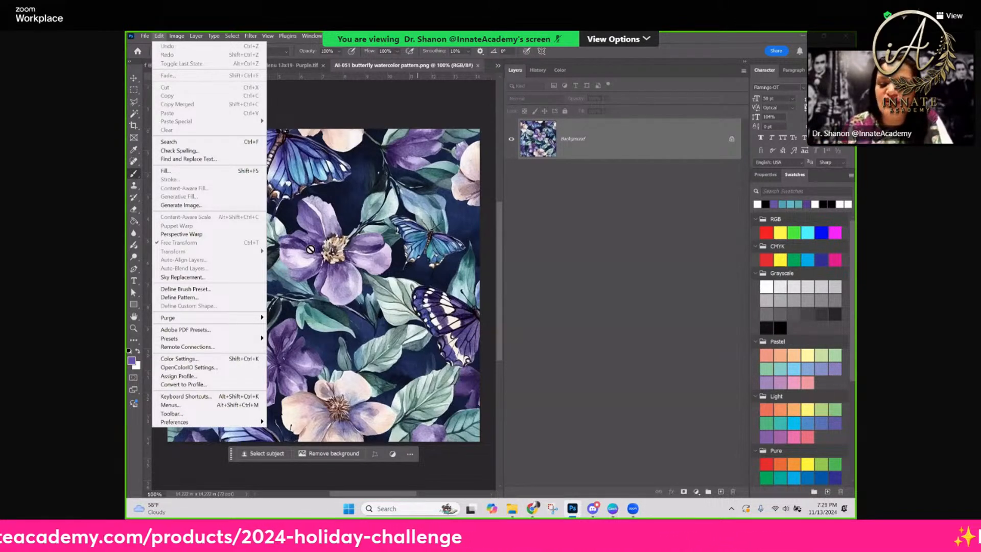
pyautogui.click(179, 297)
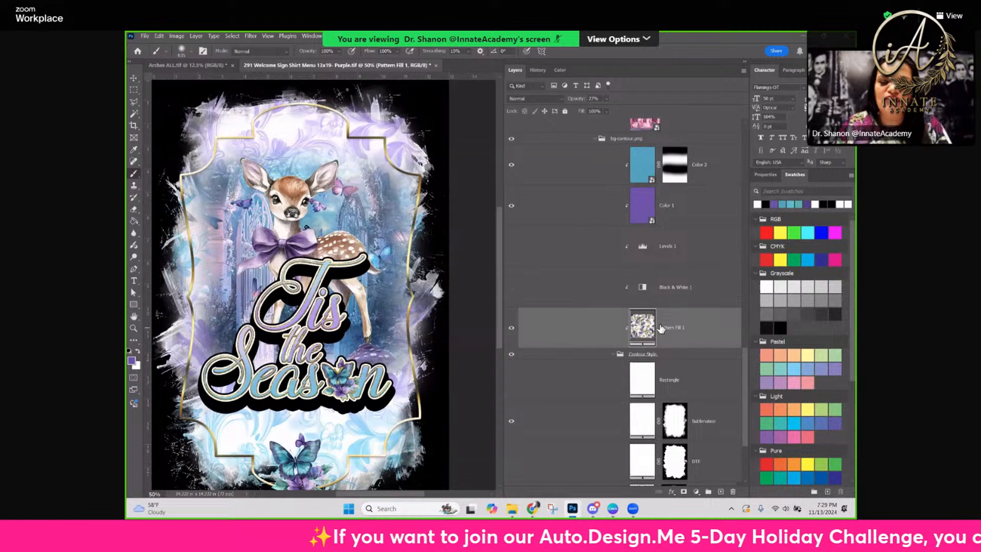
# Duplicate the Pattern Fill 1 layer, keeping the original hidden, and switch the copy to the newly defined butterfly watercolor pattern
pyautogui.moveTo(660, 328); pyautogui.dragTo(681, 324)
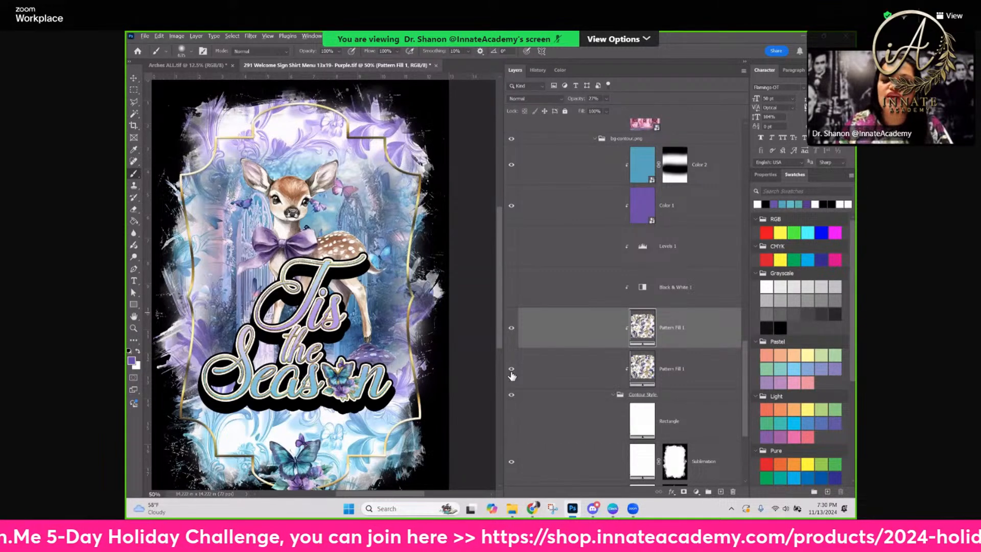
pyautogui.hotkey('ctrl', 'j')
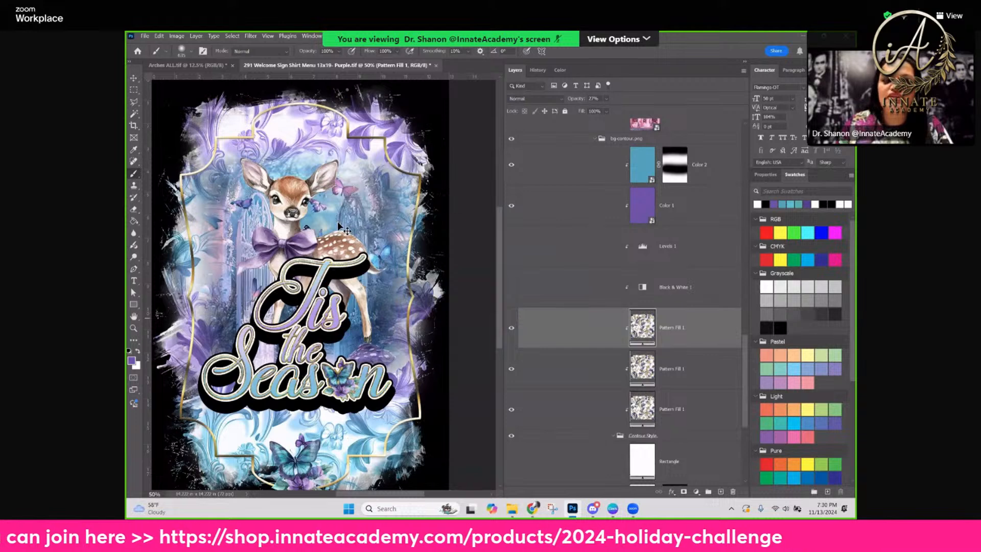
pyautogui.press('Delete')
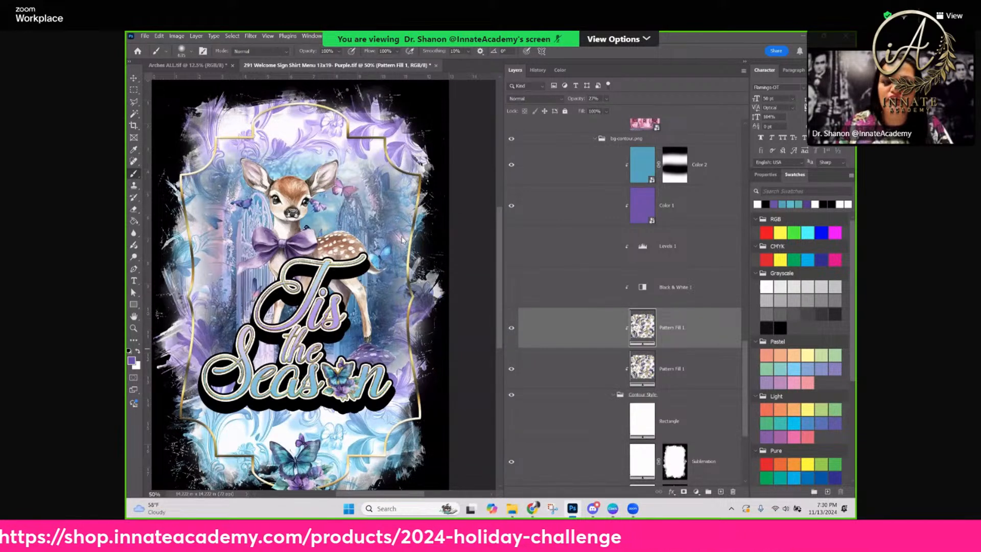
pyautogui.click(351, 315)
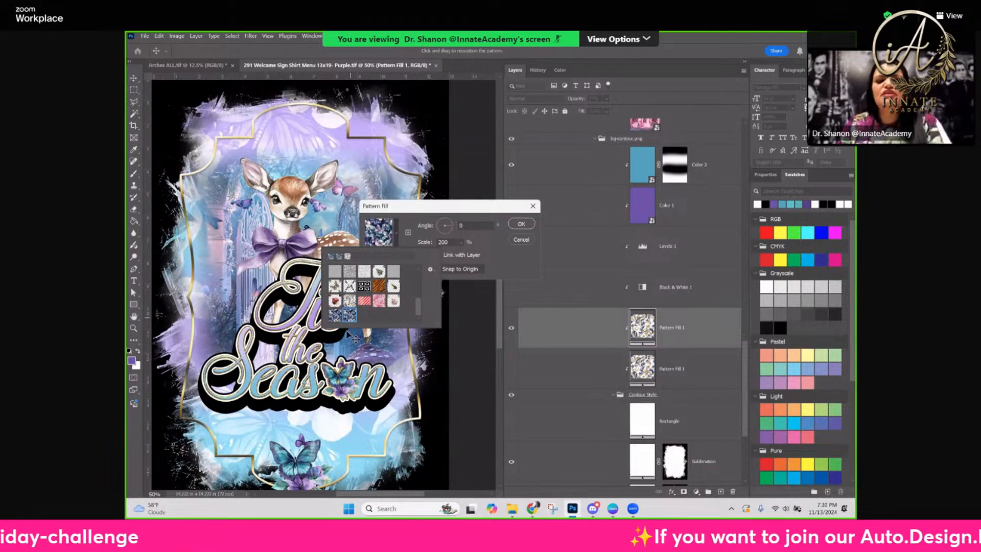
pyautogui.click(337, 394)
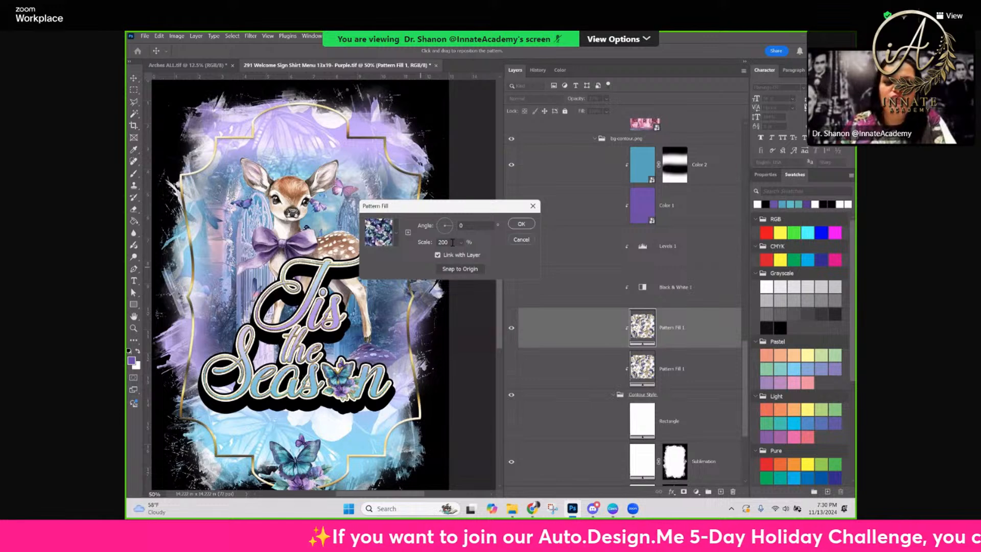
# Apply the butterfly pattern fill at 100 percent scale after trying 130 and 50 percent, and hide the bg-contour.png group's Color 1 and Color 2 layers
pyautogui.doubleClick(433, 243)
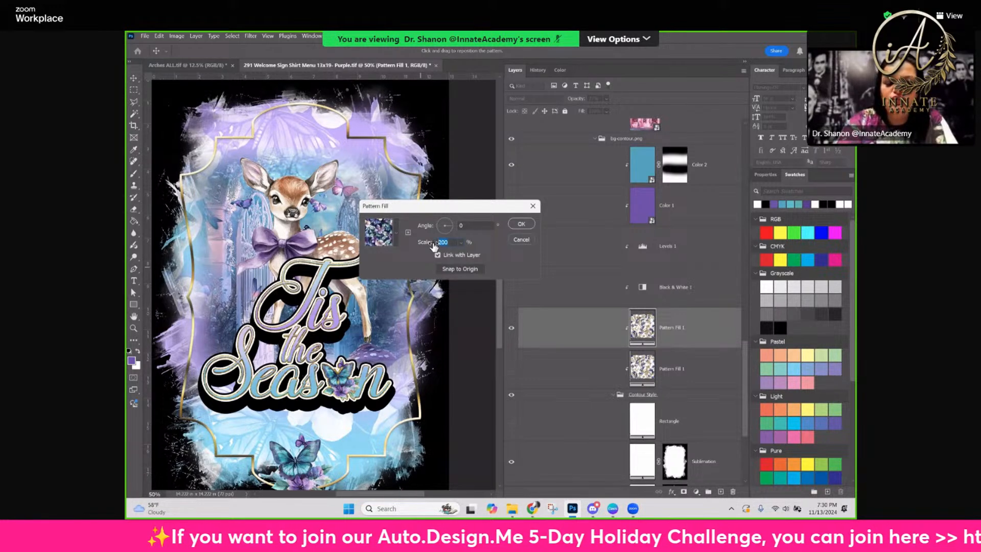
pyautogui.write('1')
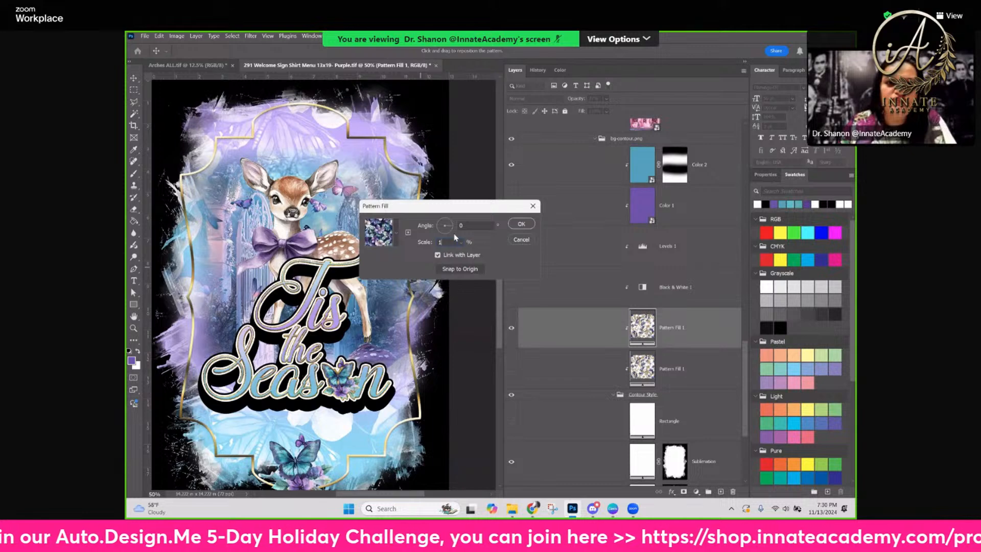
pyautogui.write('30')
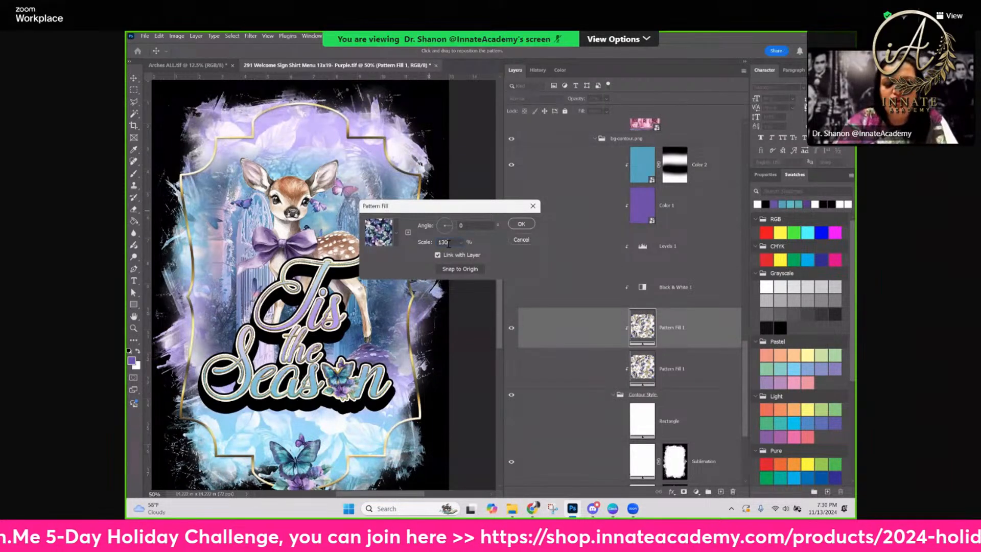
pyautogui.press('BackSpace')
pyautogui.press('BackSpace')
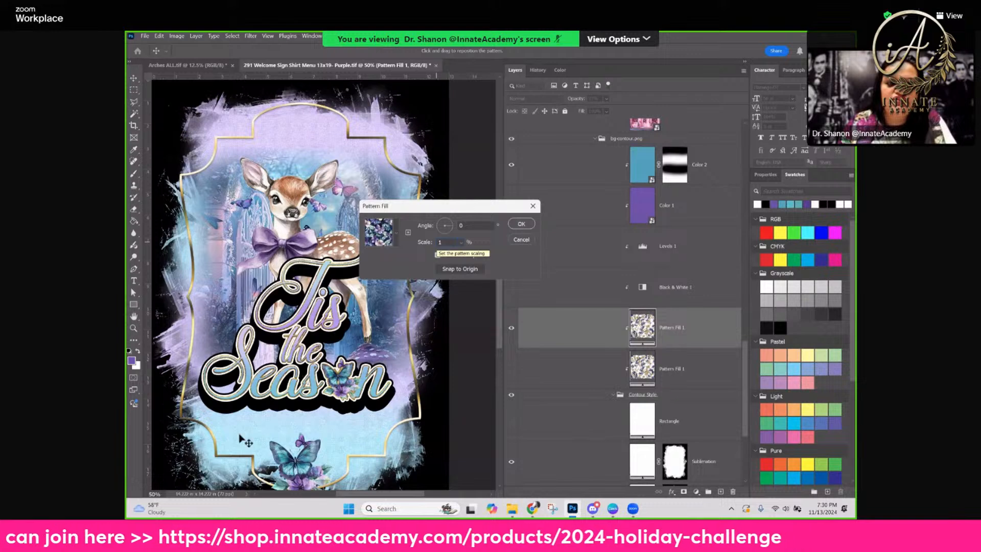
pyautogui.write('00')
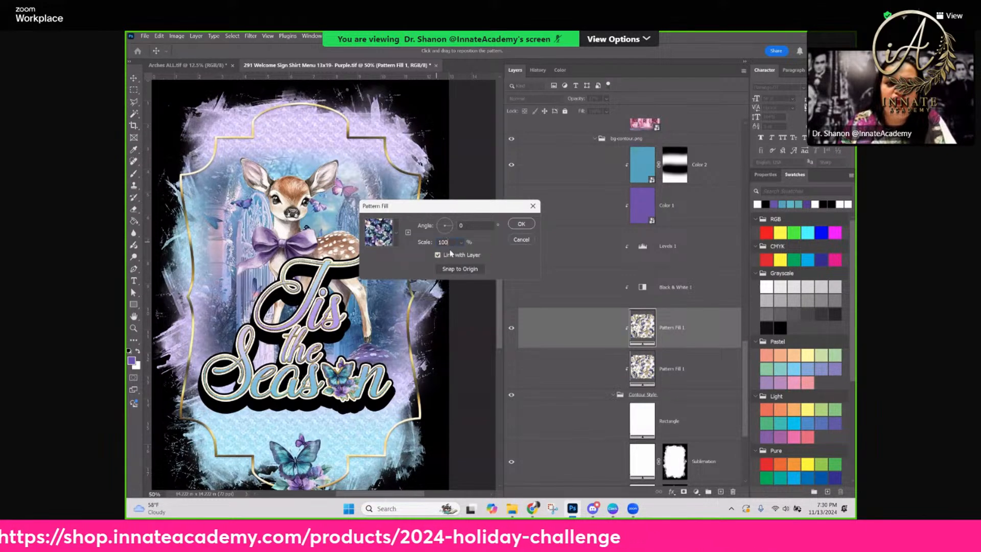
pyautogui.click(397, 239)
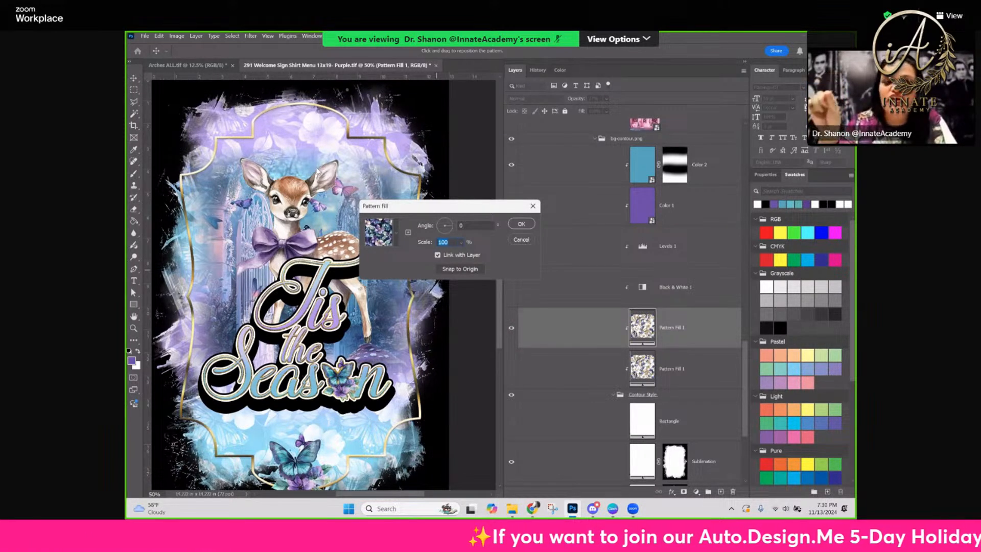
pyautogui.write('50')
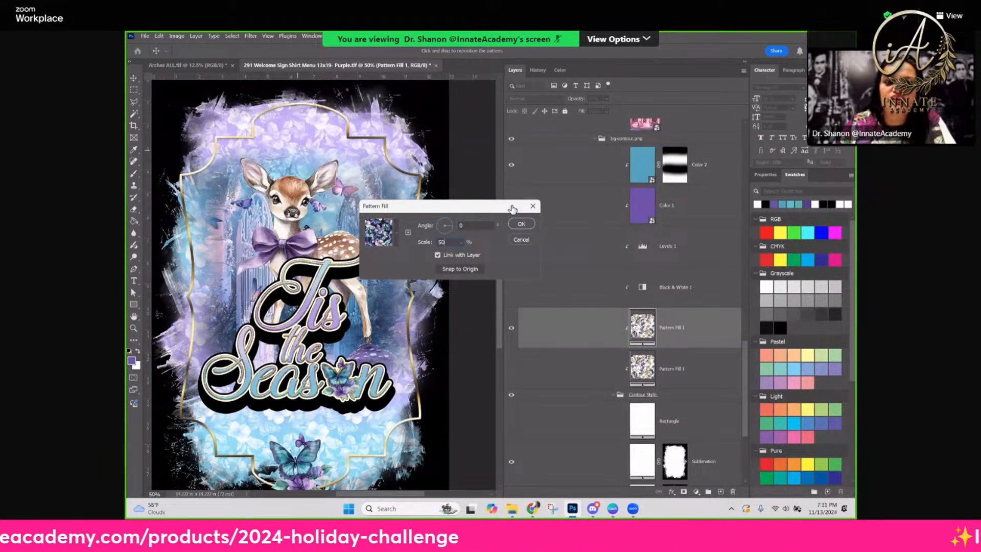
pyautogui.press('Return')
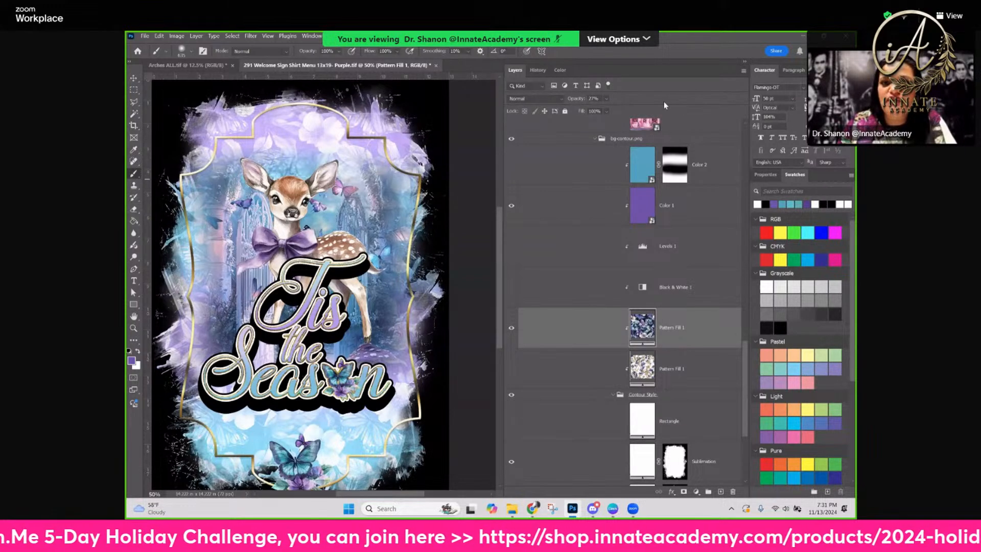
pyautogui.hotkey('ctrl', 'z')
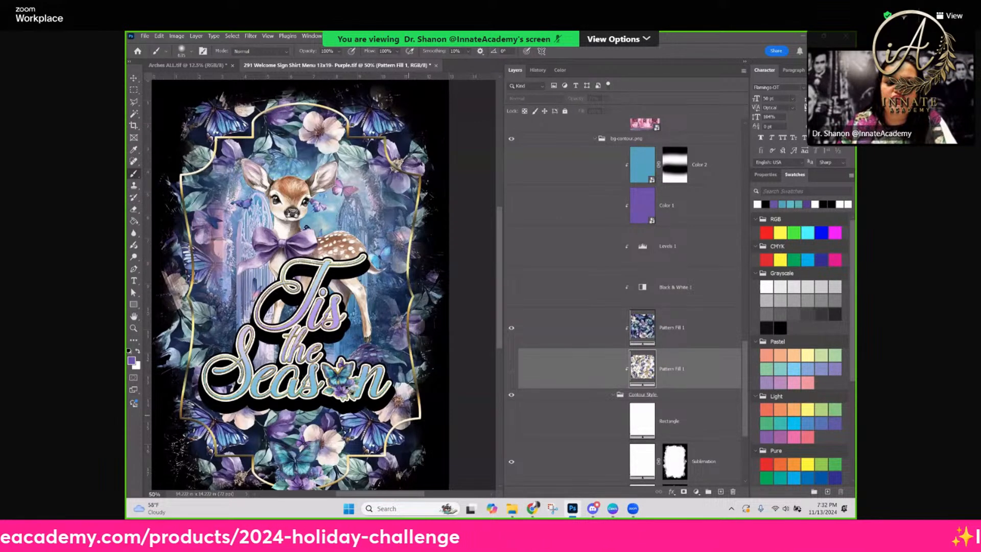
# Select the butterfly accent inside the word Season with the Move tool and shift it slightly left along the lettering
pyautogui.press('v')
pyautogui.click(340, 387)
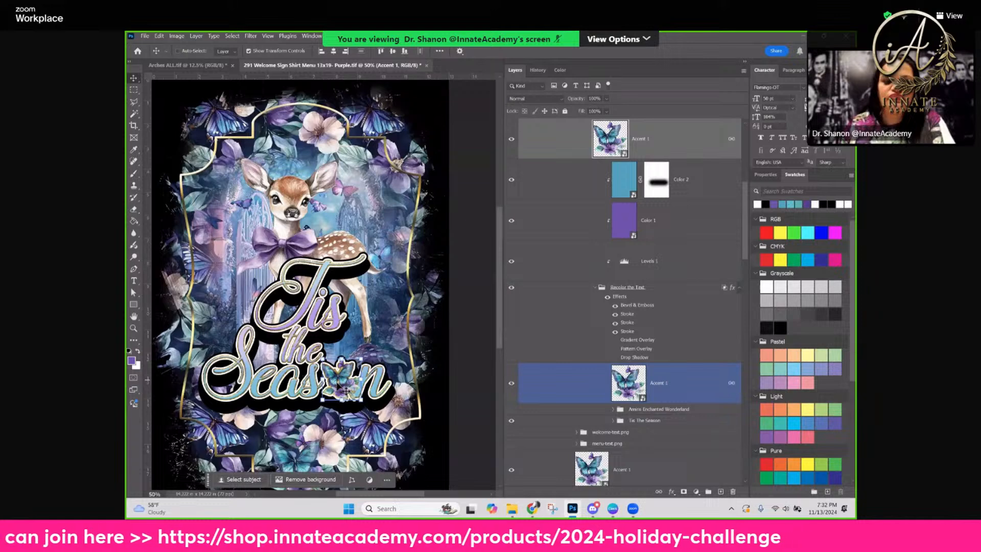
pyautogui.moveTo(345, 381); pyautogui.dragTo(337, 382)
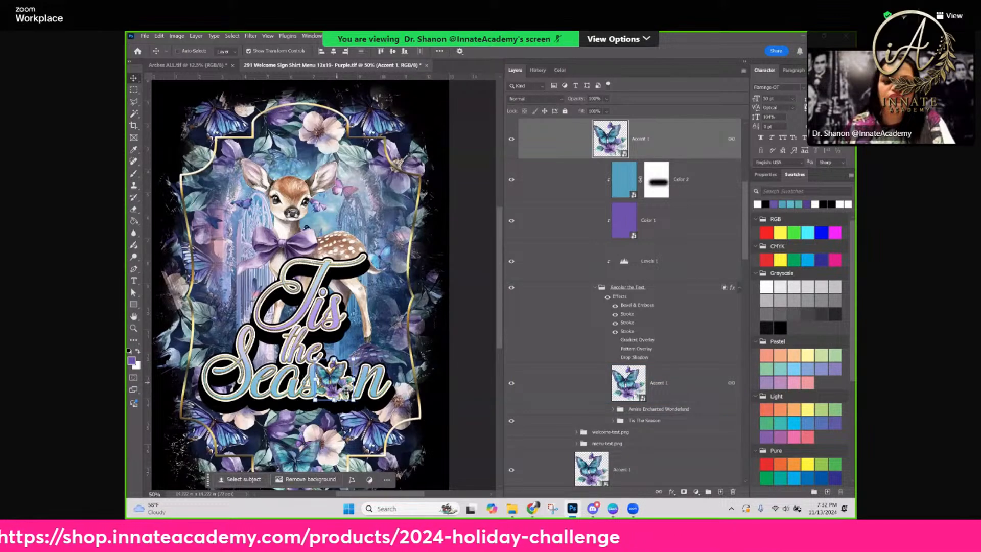
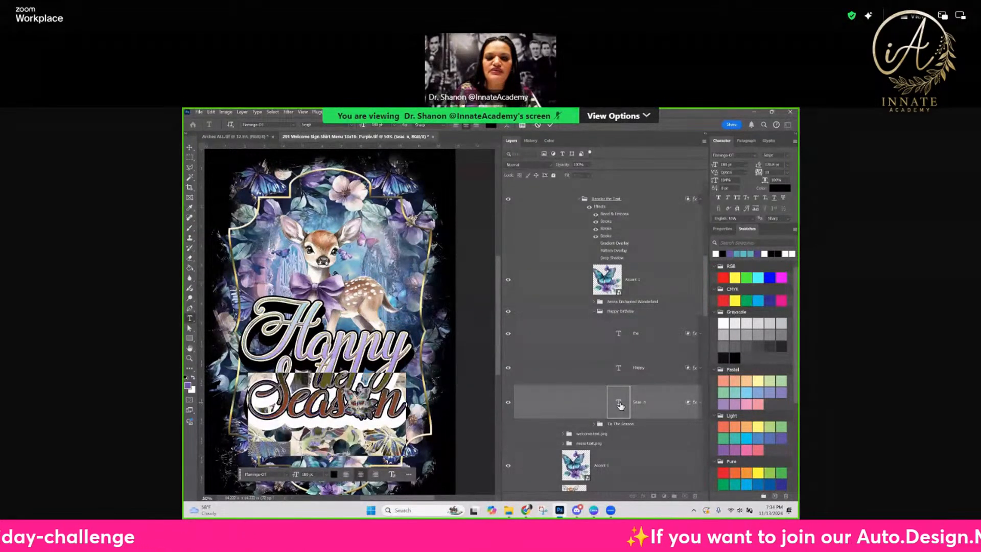
# Replace the wording of the Season text layer in the Happy Birthday group with Birthday
pyautogui.doubleClick(619, 404)
pyautogui.write('Birthday')
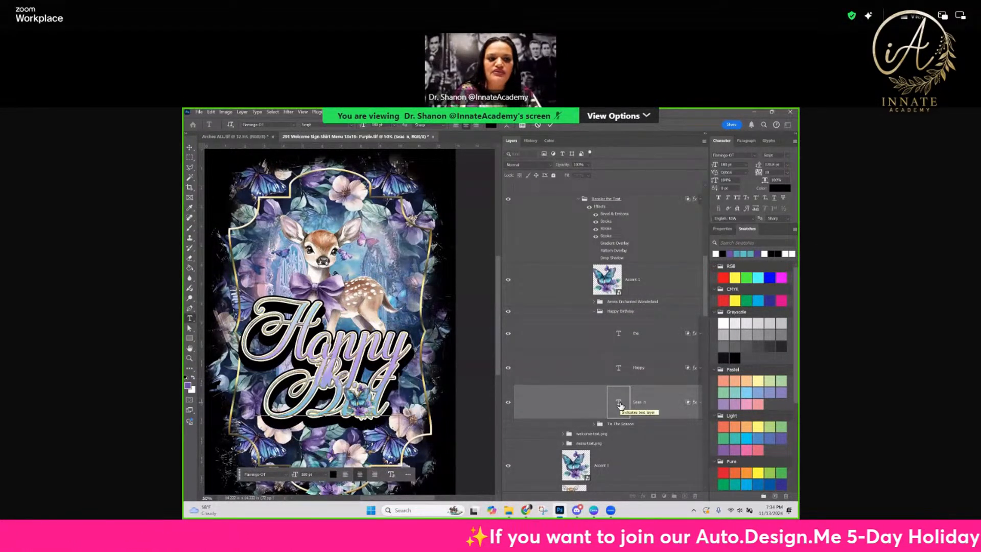
pyautogui.click(672, 409)
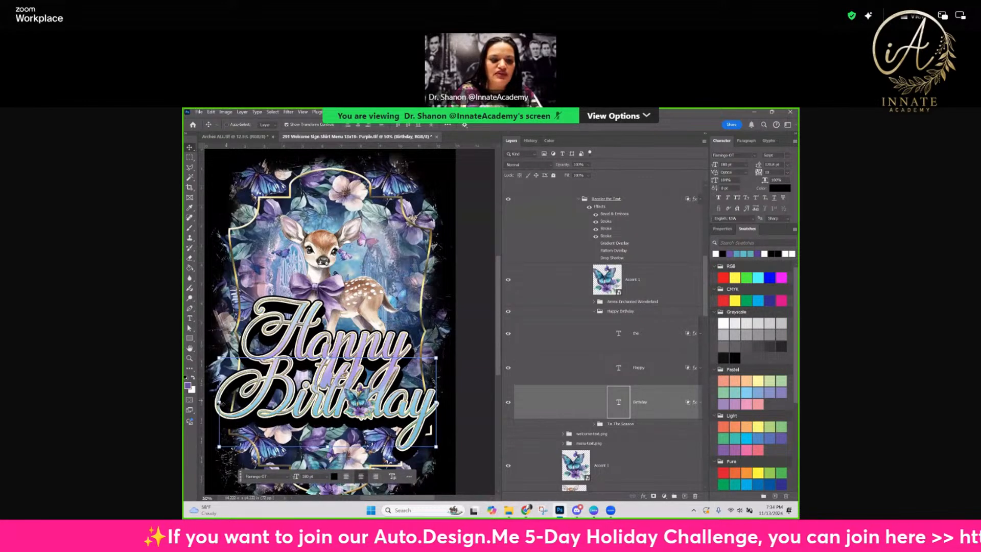
# Hide the "the" text layer, then narrow the Birthday text slightly and move it lower beneath Happy
pyautogui.moveTo(220, 402)
pyautogui.mouseDown()
pyautogui.moveTo(238, 407)
pyautogui.moveTo(230, 407)
pyautogui.mouseUp()
pyautogui.hotkey('ctrl', 'z')
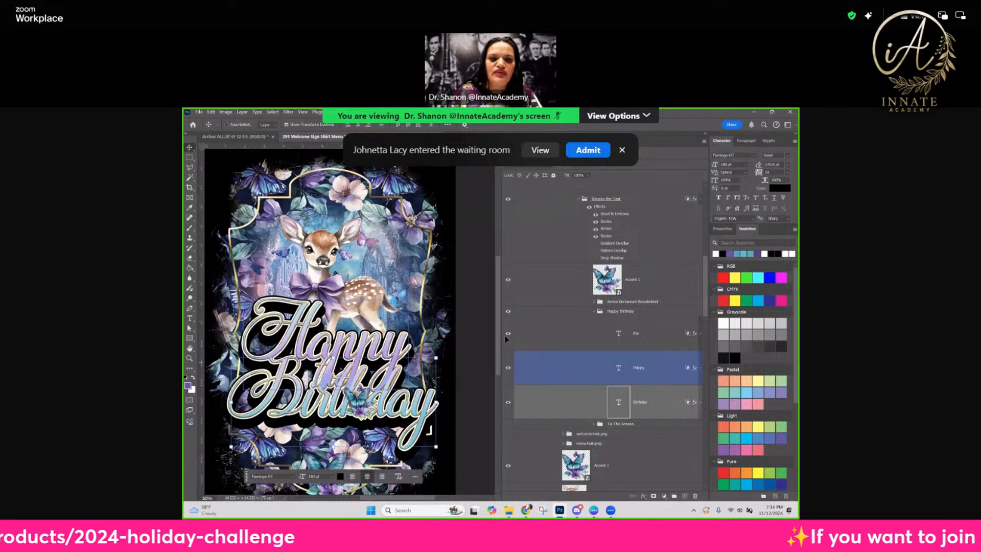
pyautogui.click(520, 336)
pyautogui.click(643, 376)
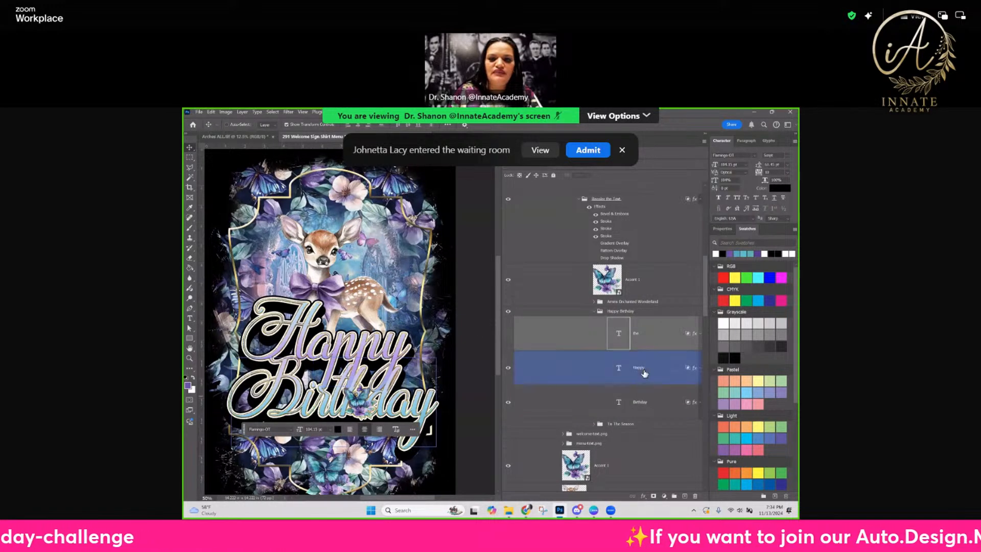
pyautogui.click(434, 402)
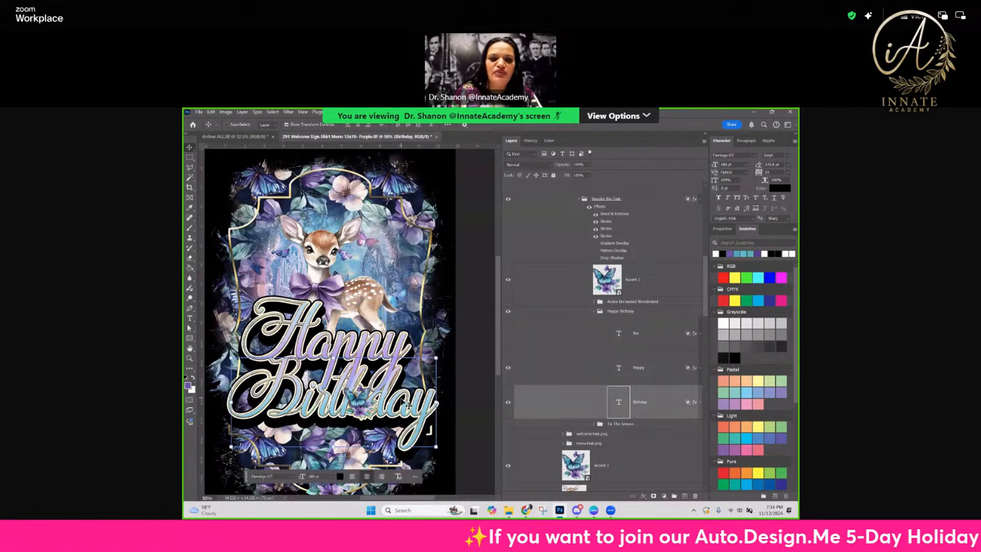
pyautogui.moveTo(402, 404); pyautogui.dragTo(400, 413)
pyautogui.moveTo(400, 414); pyautogui.dragTo(399, 415)
# Switch the Zoom meeting window to fullscreen and change its layout to Side-by-side: Speaker
pyautogui.click(920, 19)
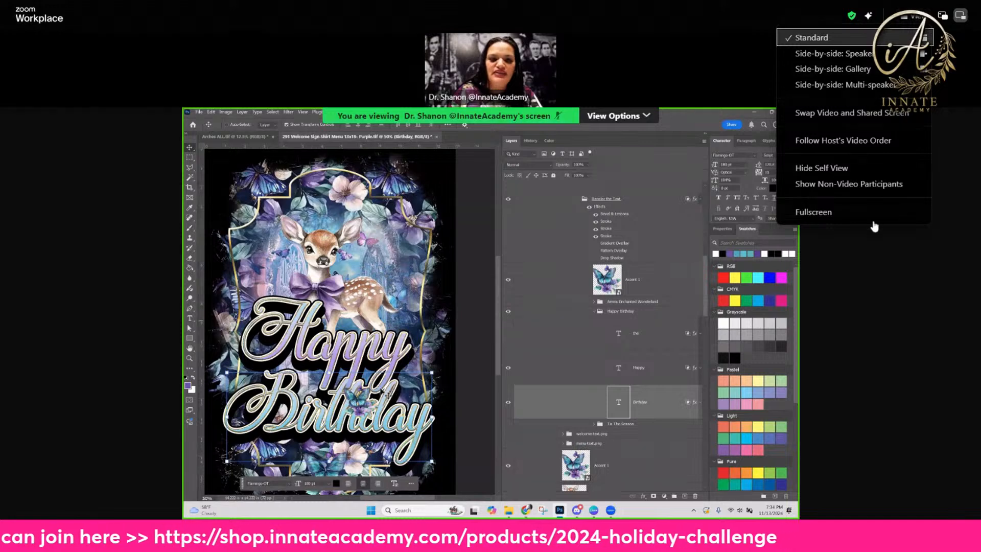
pyautogui.click(829, 213)
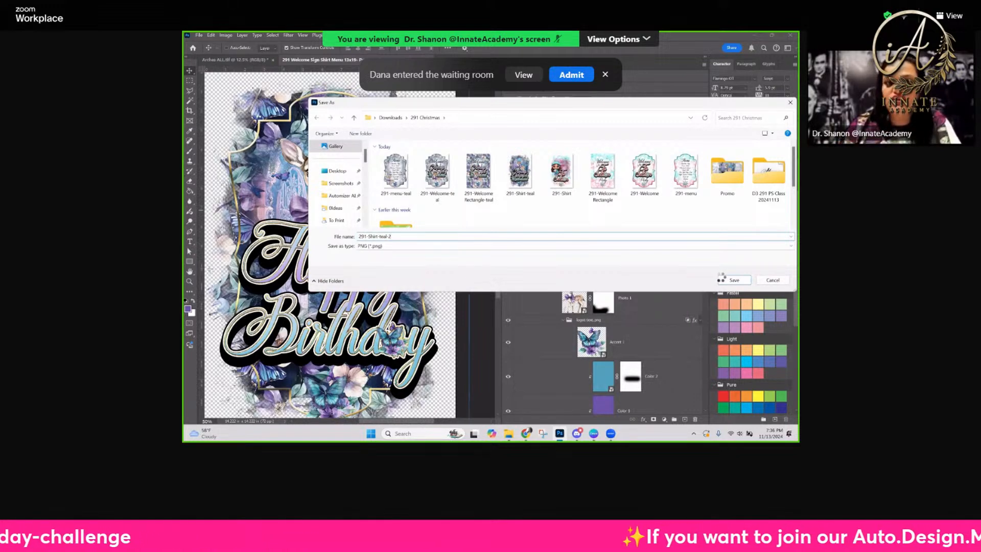
pyautogui.click(647, 40)
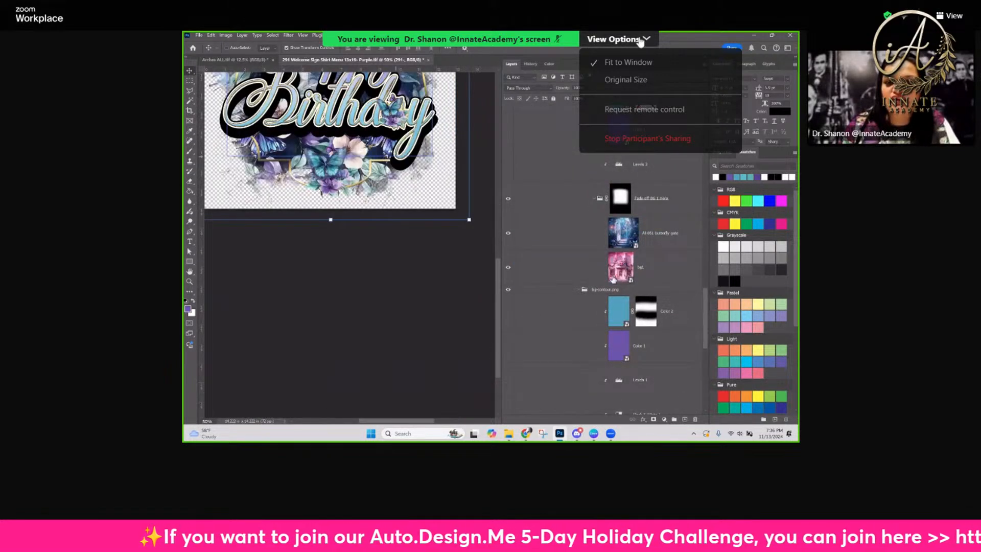
pyautogui.click(640, 39)
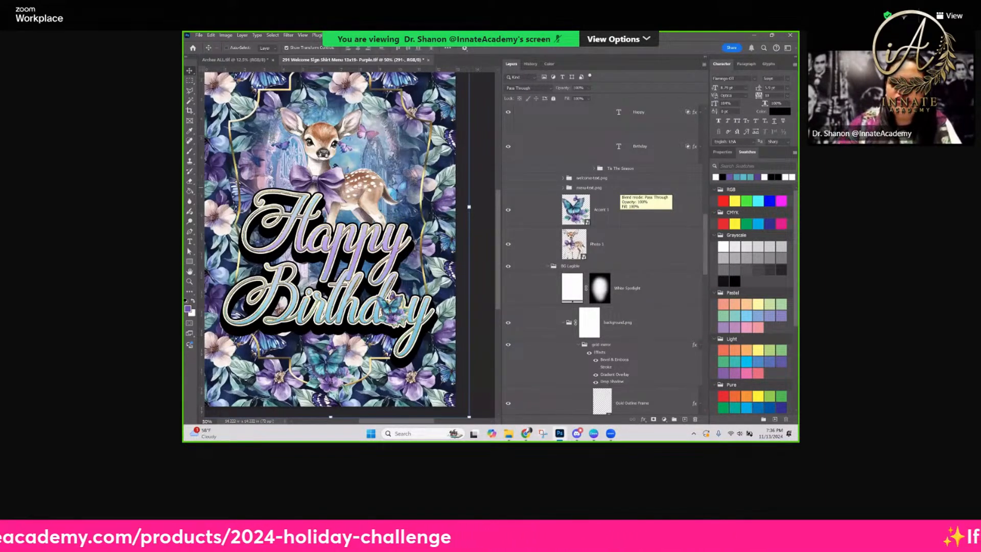
pyautogui.click(948, 16)
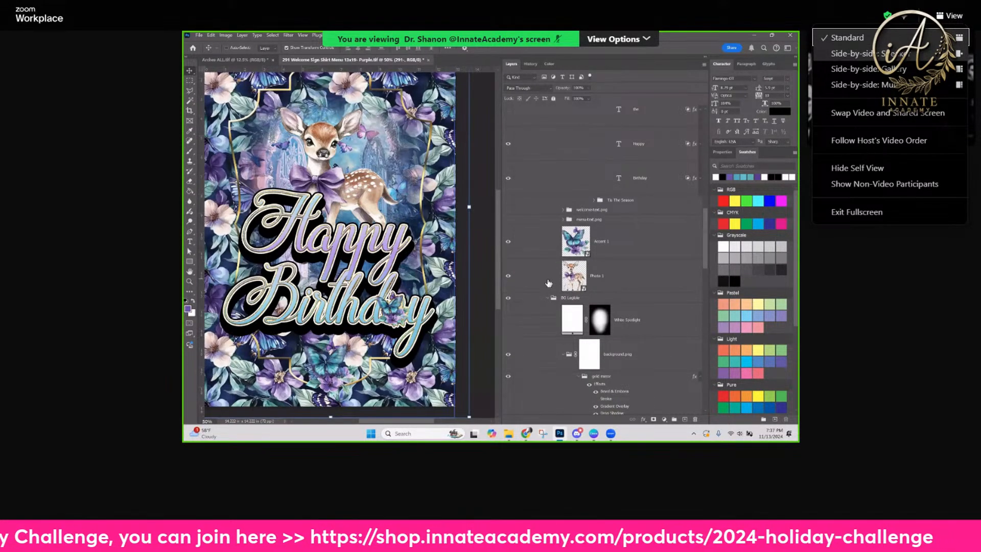
pyautogui.click(910, 55)
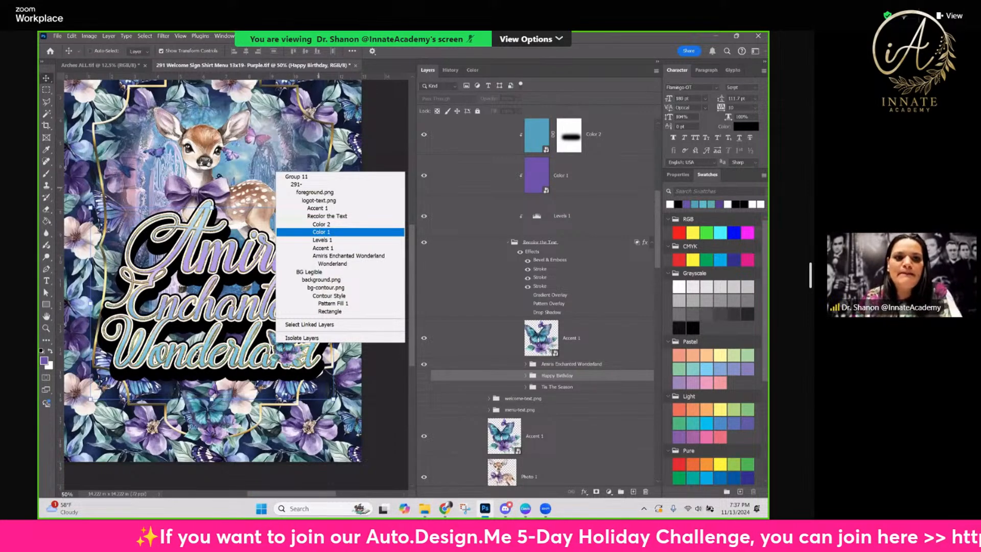
# Select the Accent 1 butterfly in the lettering and move it from the end of Wonderland onto its letter o
pyautogui.click(323, 247)
pyautogui.moveTo(289, 352); pyautogui.dragTo(158, 355)
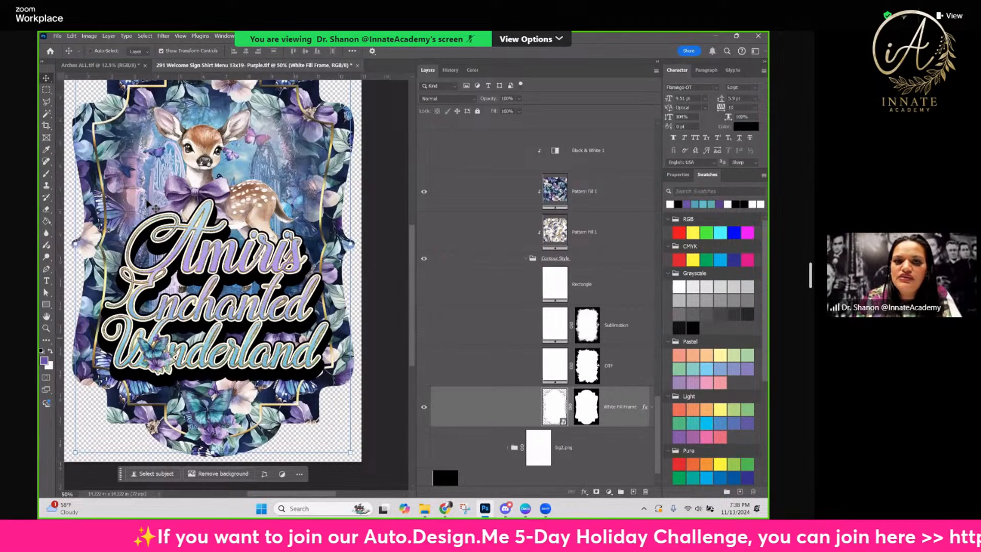
# Show the welcome-text.png group and display its "to" text layer in place of the "to the" layer
pyautogui.scroll(1, 542, 306)
pyautogui.scroll(1, 204, 230)
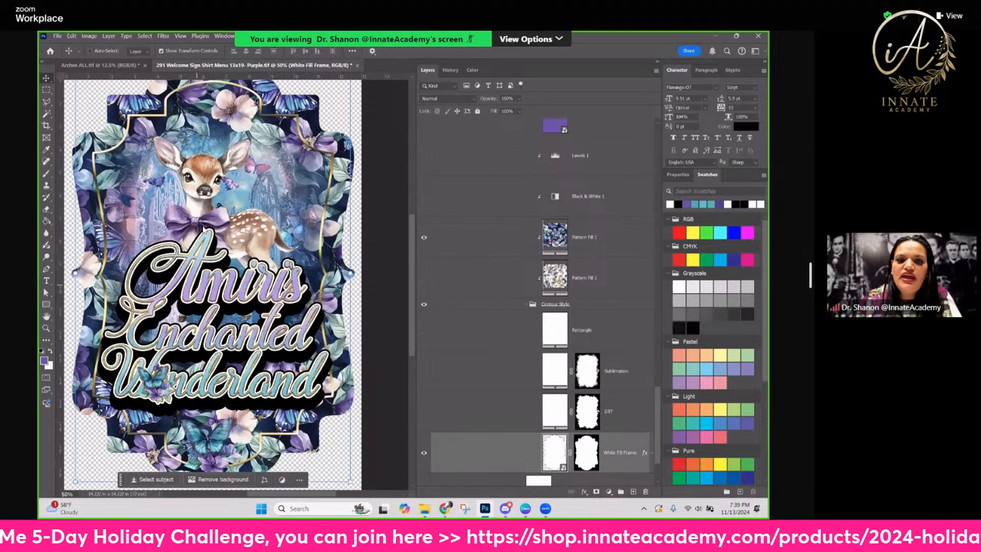
pyautogui.scroll(10, 538, 290)
pyautogui.click(424, 239)
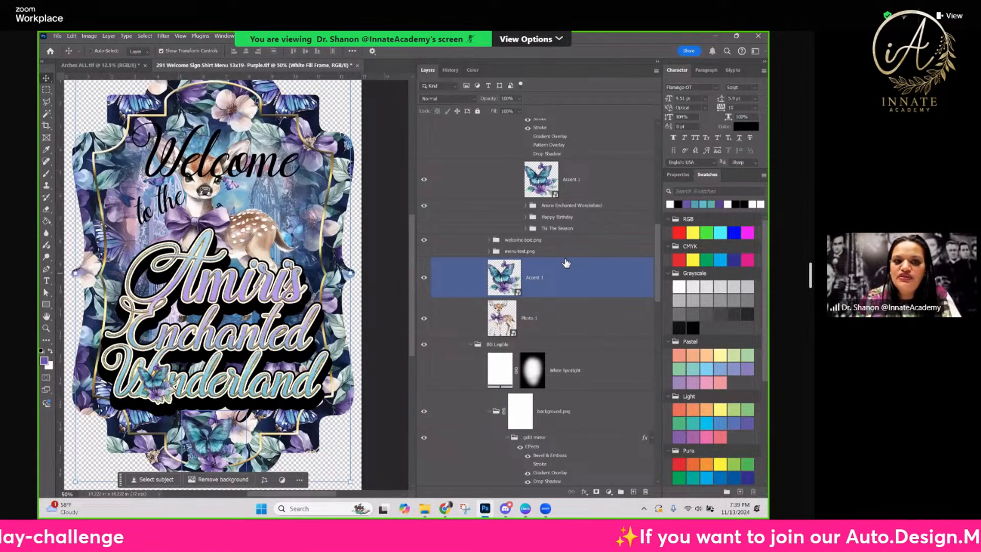
pyautogui.rightClick(166, 204)
pyautogui.click(204, 234)
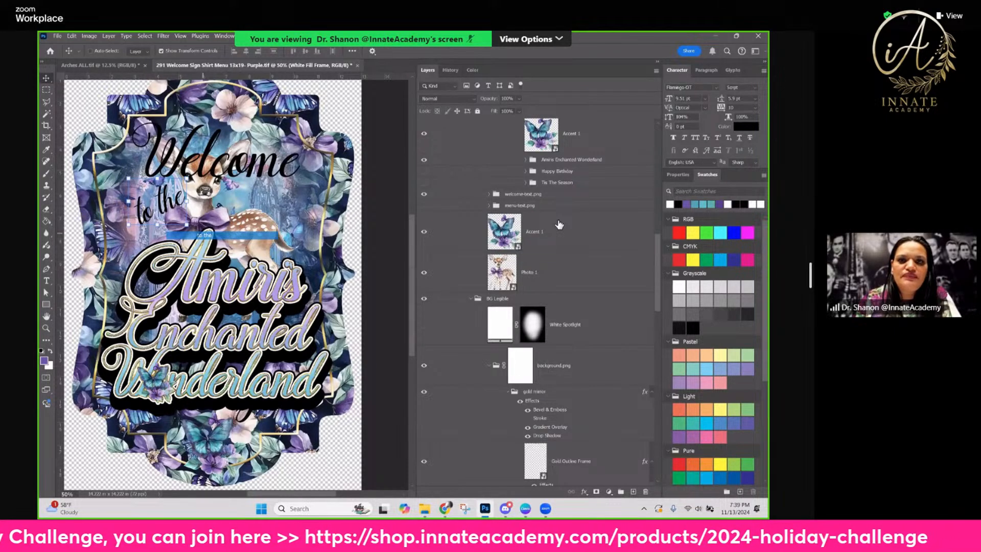
pyautogui.click(424, 220)
pyautogui.click(424, 261)
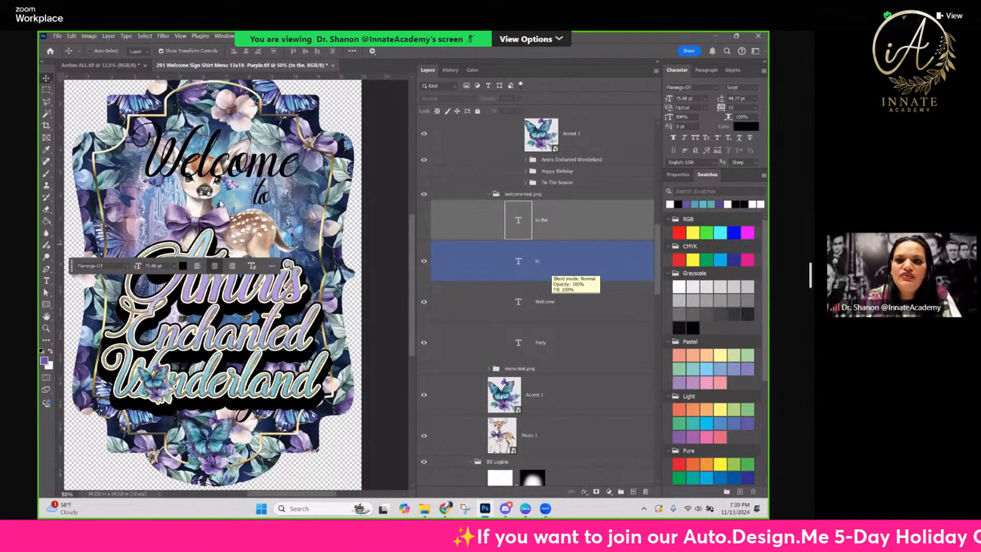
pyautogui.click(573, 360)
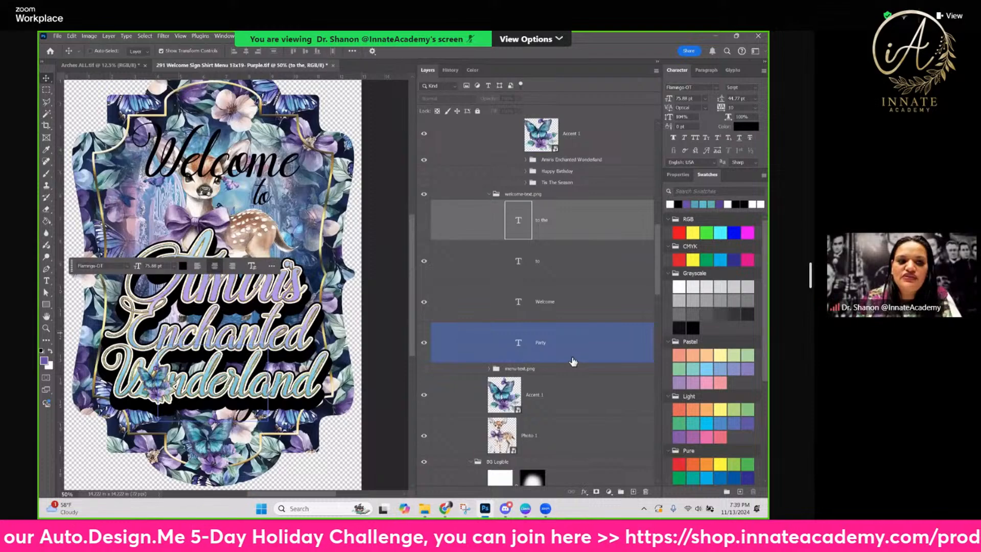
# Move the logo text group slightly up toward the Welcome text and hide the Party text layer below it
pyautogui.scroll(5, 573, 362)
pyautogui.click(544, 149)
pyautogui.moveTo(246, 290); pyautogui.dragTo(247, 256)
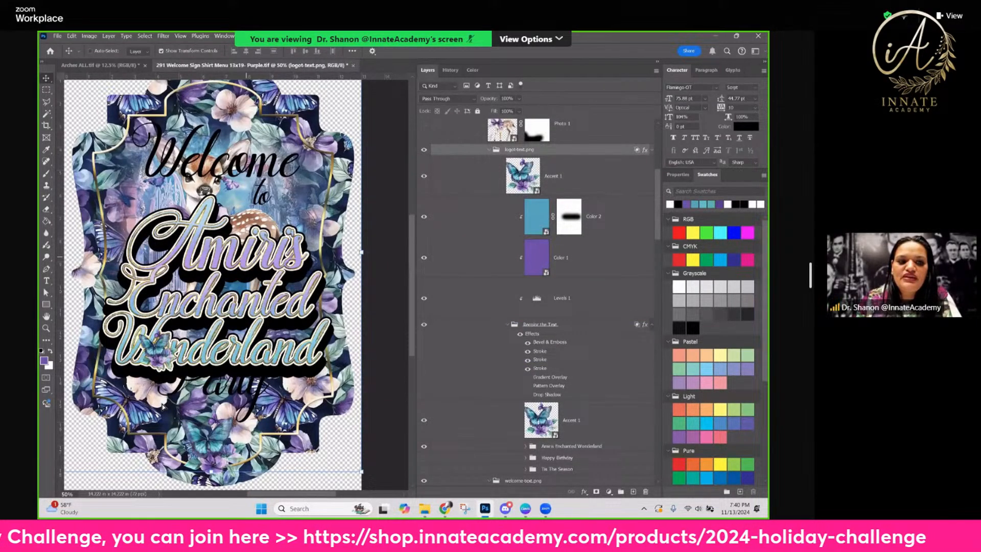
pyautogui.click(176, 413)
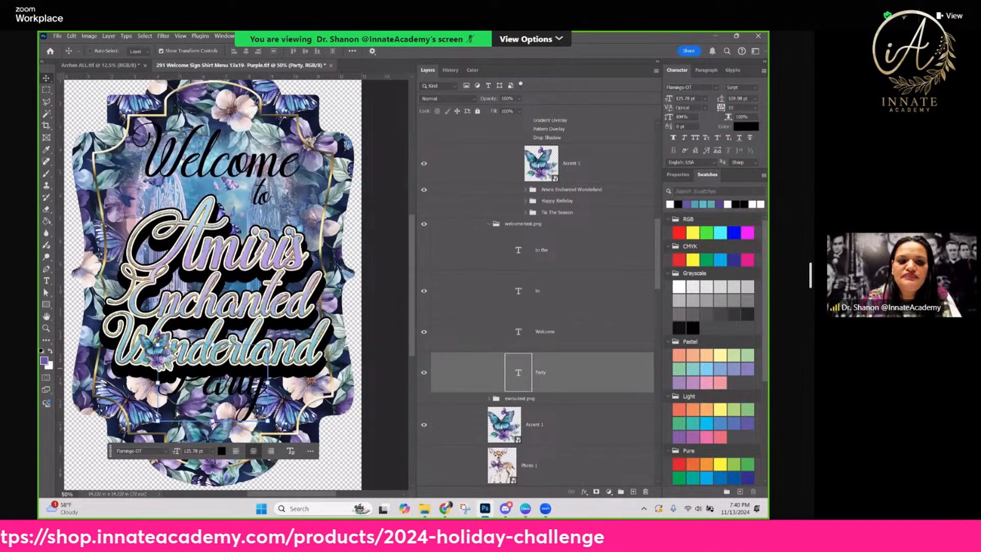
pyautogui.hotkey('ctrl', ',')
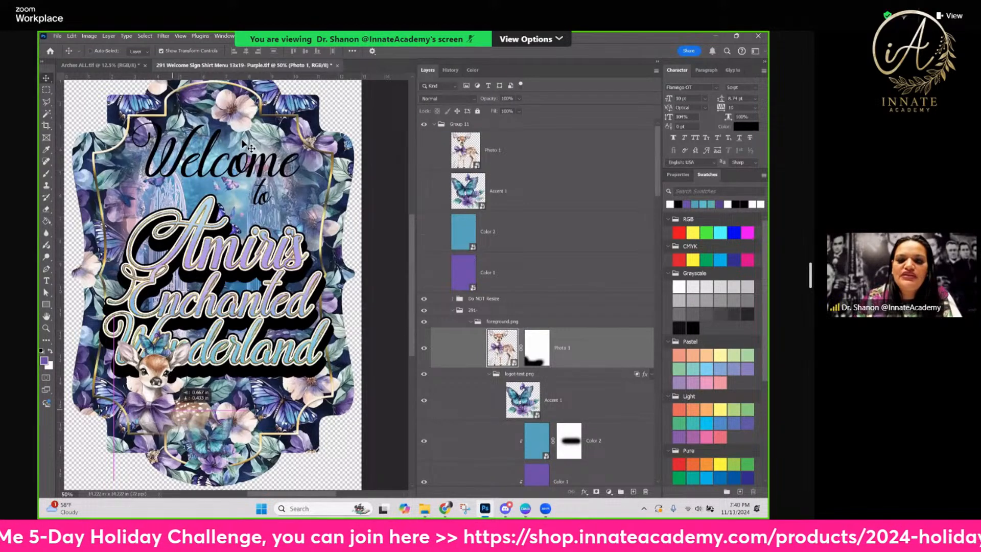
# Move the foreground deer photo to the lower center of the sign and reduce the White Spotlight layer's opacity to about 51 percent
pyautogui.moveTo(172, 409); pyautogui.dragTo(201, 432)
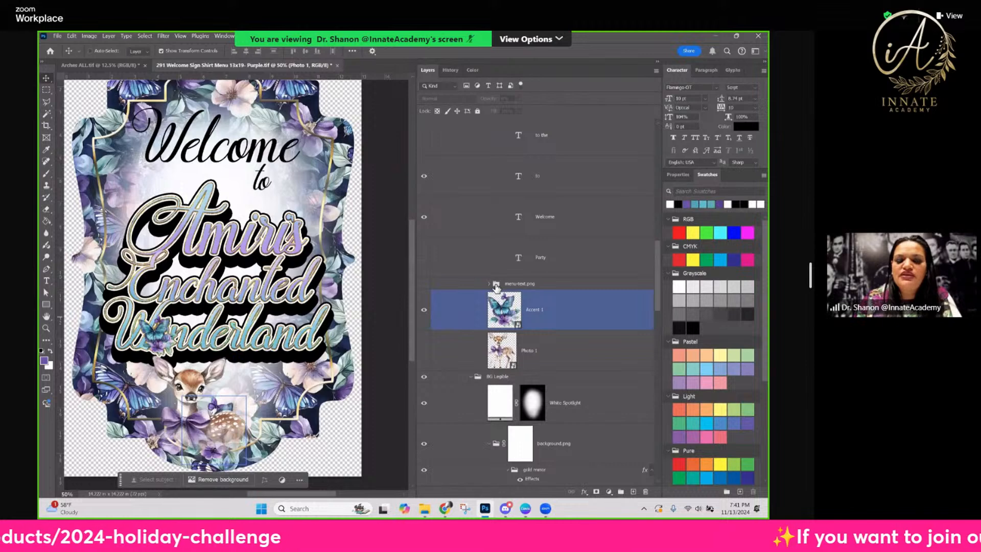
pyautogui.click(500, 402)
pyautogui.click(519, 99)
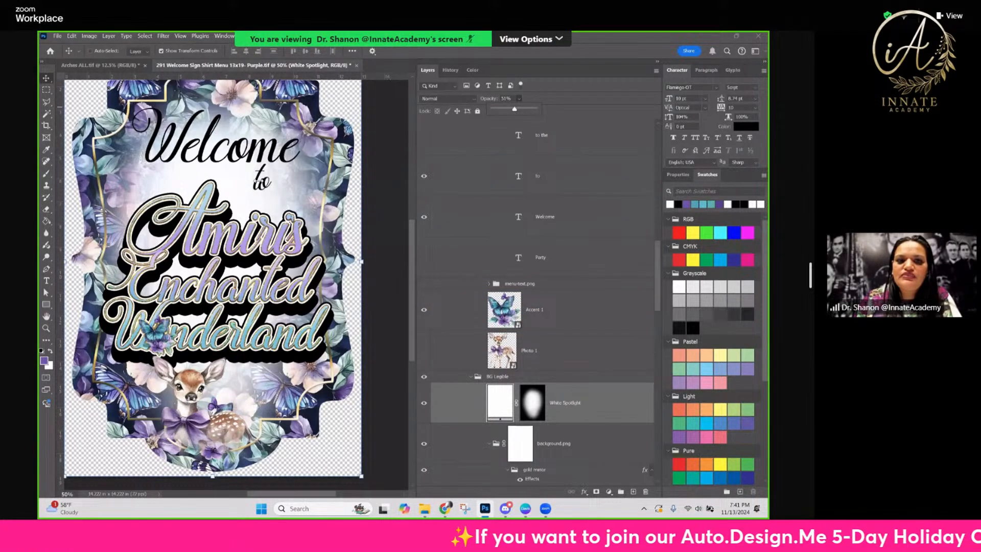
pyautogui.hotkey('ctrl', 'z')
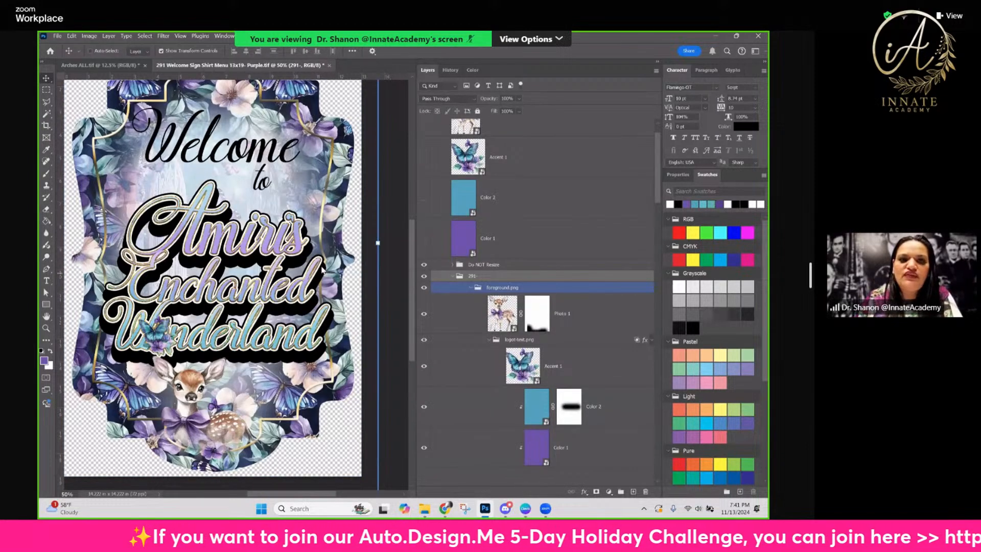
# Quick-export the 291- group as a PNG named 291-Welcome-teal-2 in the 291 Christmas folder
pyautogui.hotkey('ctrl', 'shift', "'")
pyautogui.click(487, 204)
pyautogui.click(307, 275)
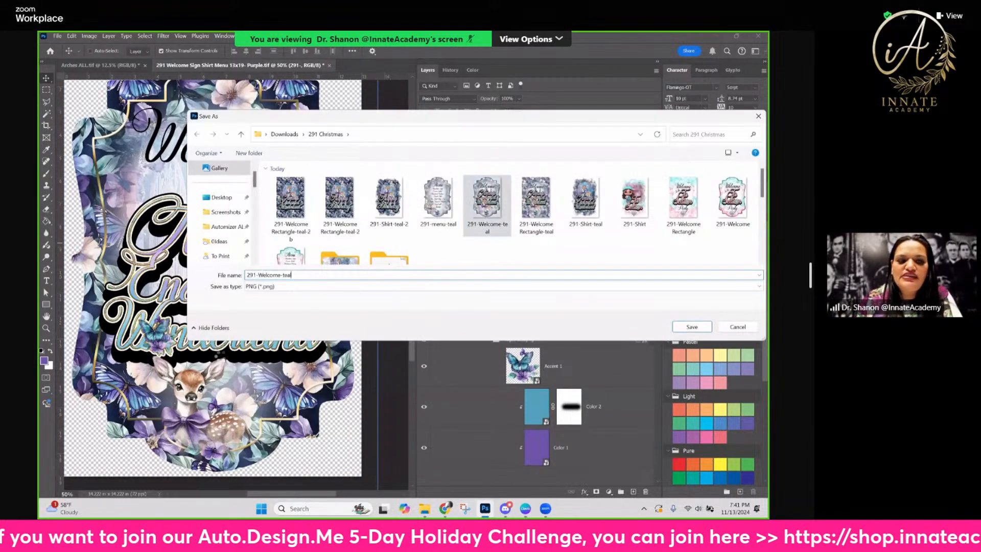
pyautogui.write('-2')
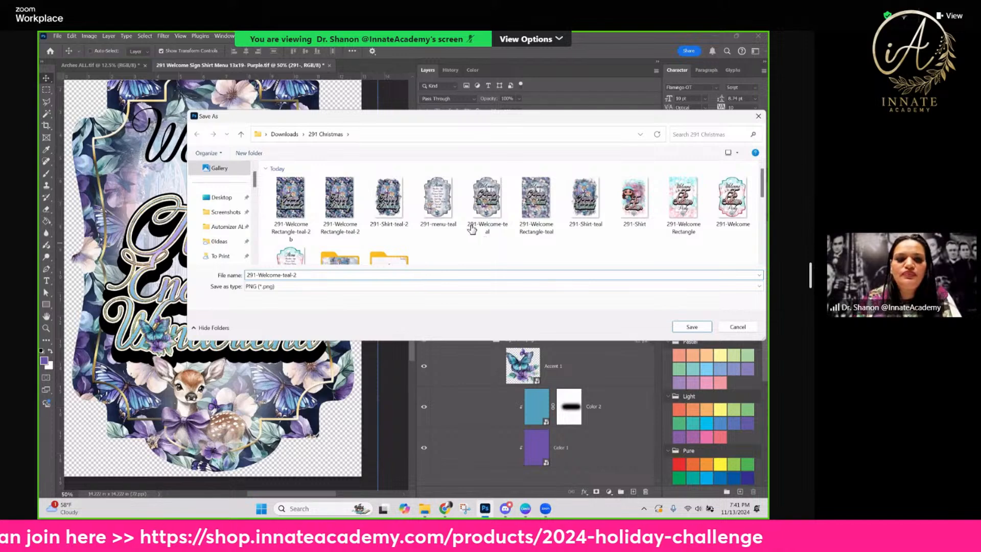
pyautogui.press('Escape')
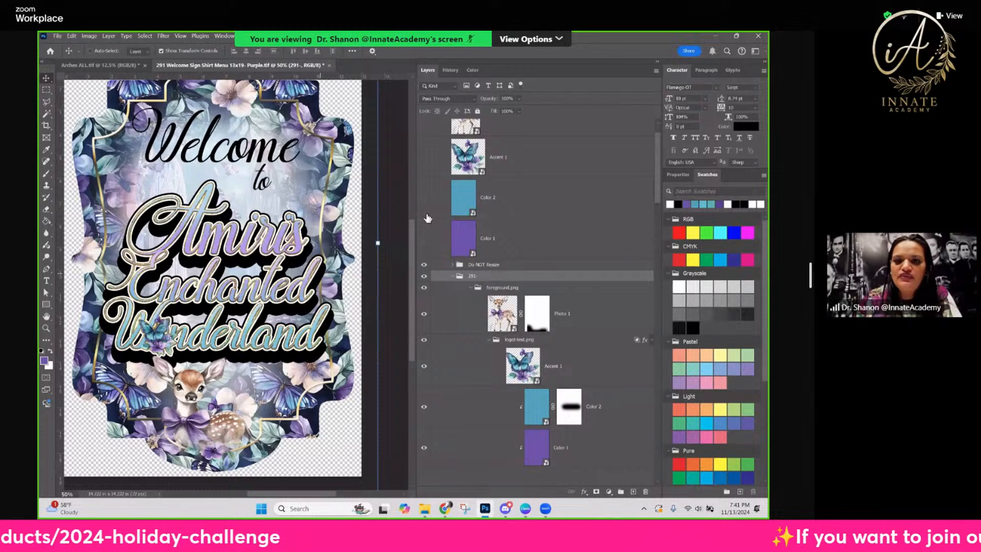
# Hide the logo text and the welcome-text.png group, and show the menu-text.png group instead
pyautogui.click(532, 198)
pyautogui.scroll(-2, 532, 278)
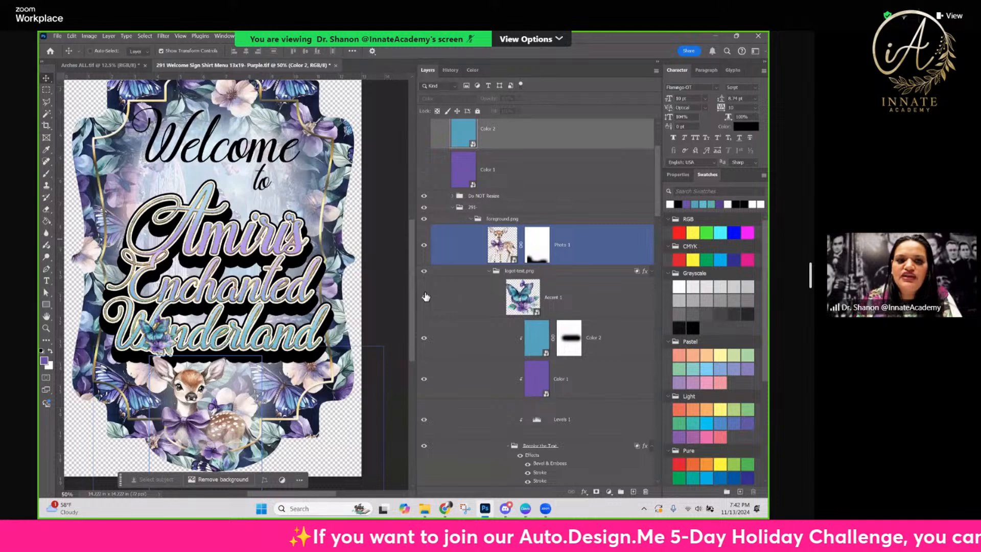
pyautogui.scroll(-3, 426, 297)
pyautogui.click(503, 252)
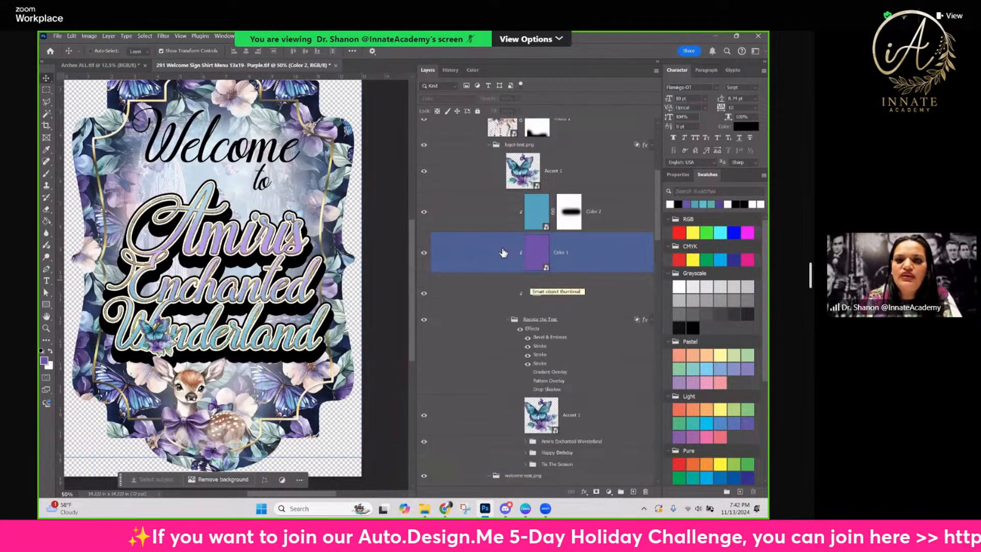
pyautogui.scroll(-4, 504, 256)
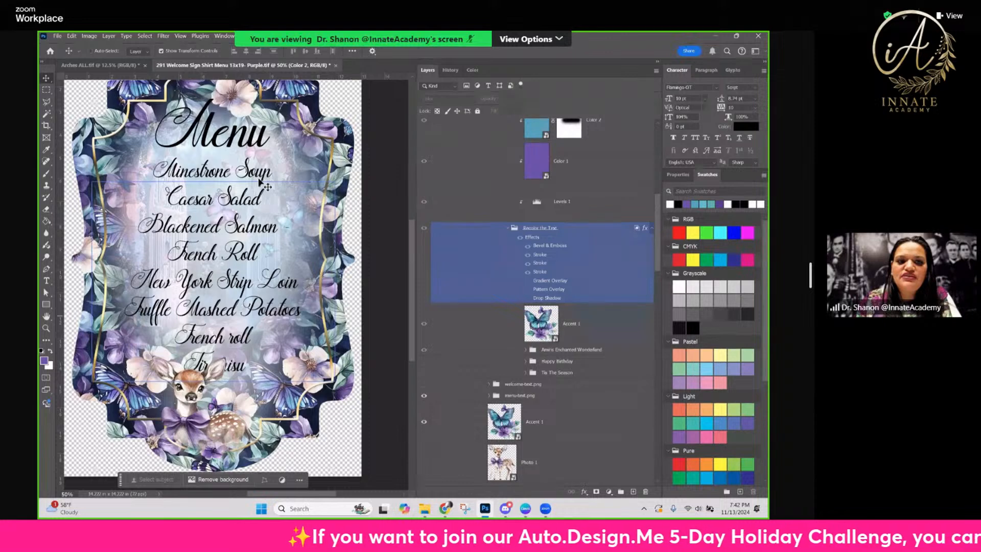
# Raise the White Spotlight layer's opacity to 100 percent and move the foreground deer photo left, clear of the Tiramisu line
pyautogui.keyDown('ctrl'); pyautogui.click(213, 150); pyautogui.keyUp('ctrl')
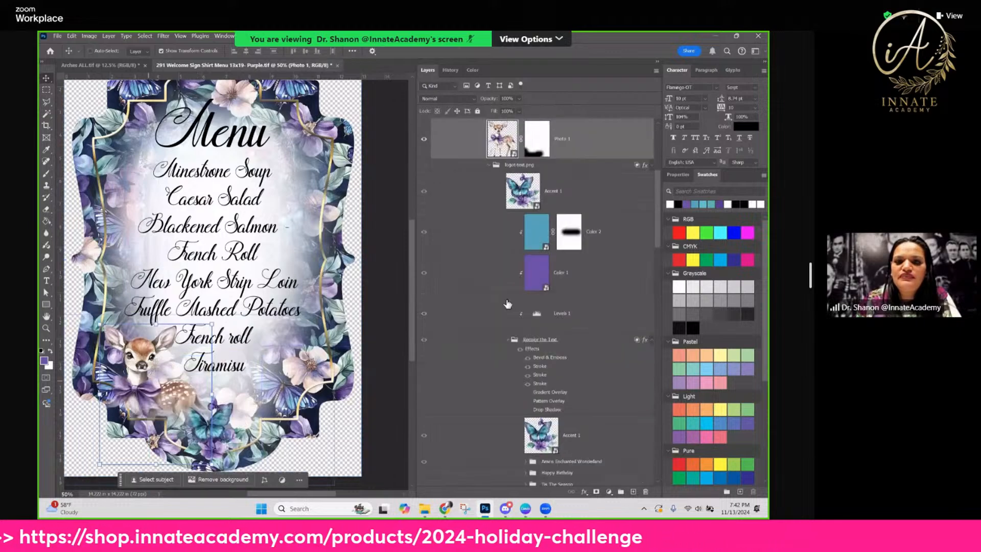
pyautogui.click(510, 338)
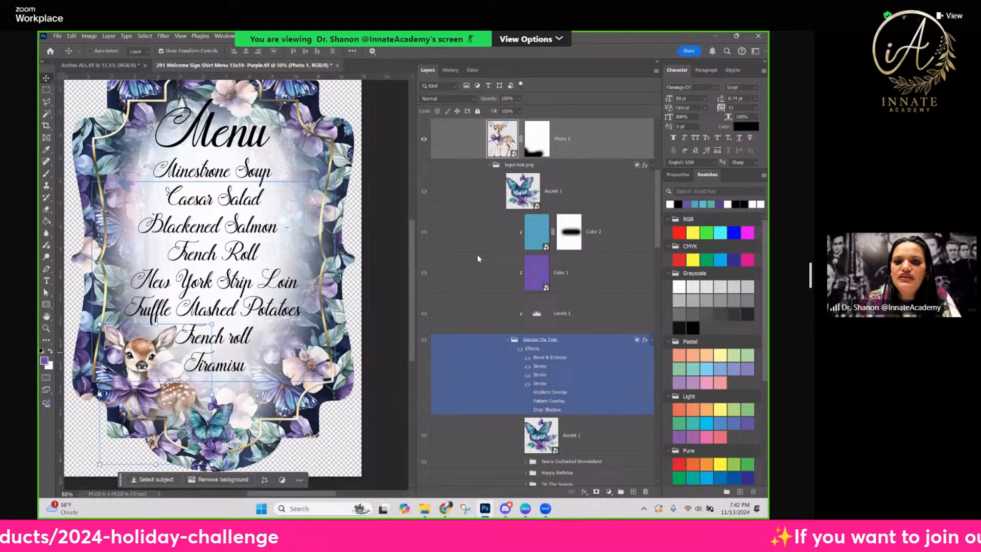
# Quick-export the 291- group as a PNG named 291-menu-teal-2 in the 291 Christmas folder
pyautogui.scroll(5, 515, 228)
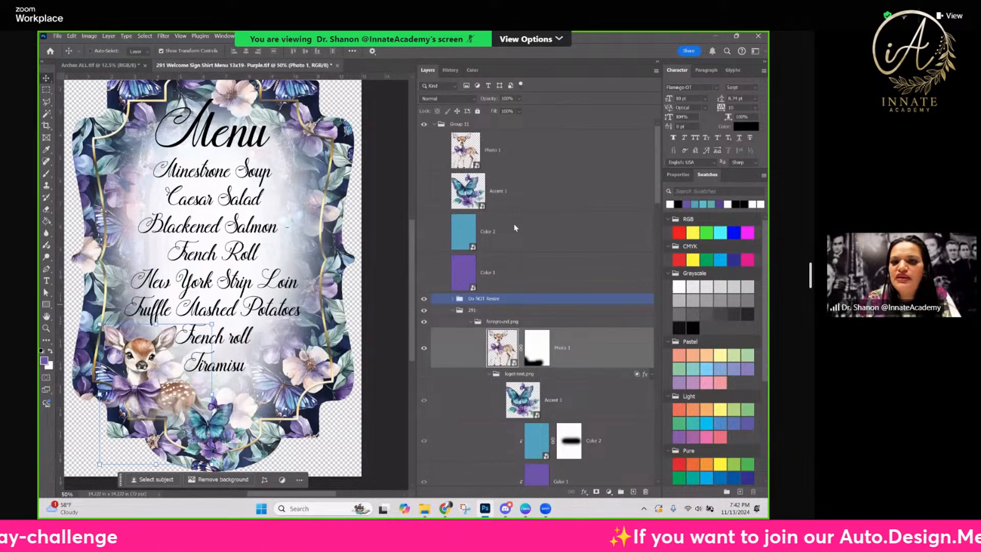
pyautogui.rightClick(501, 309)
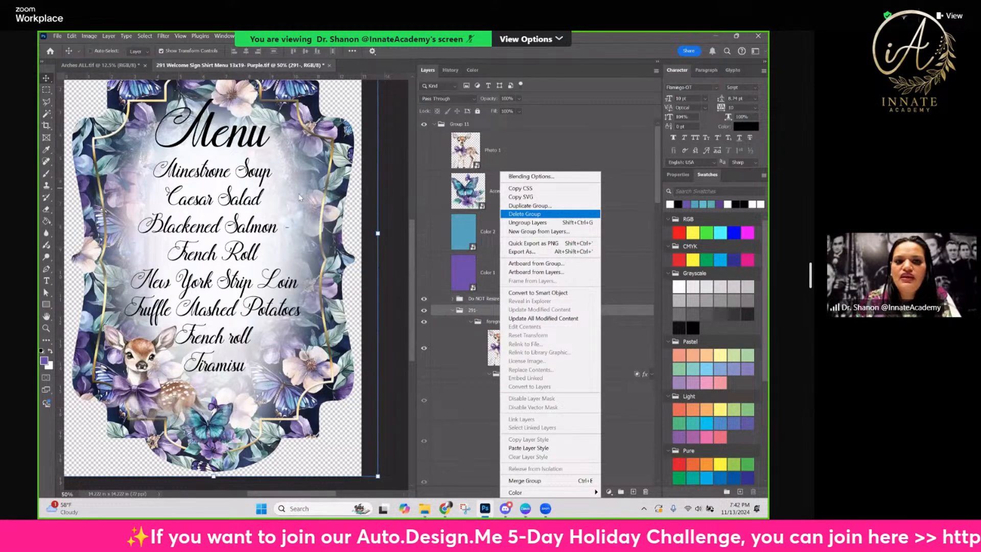
pyautogui.rightClick(480, 310)
pyautogui.click(356, 212)
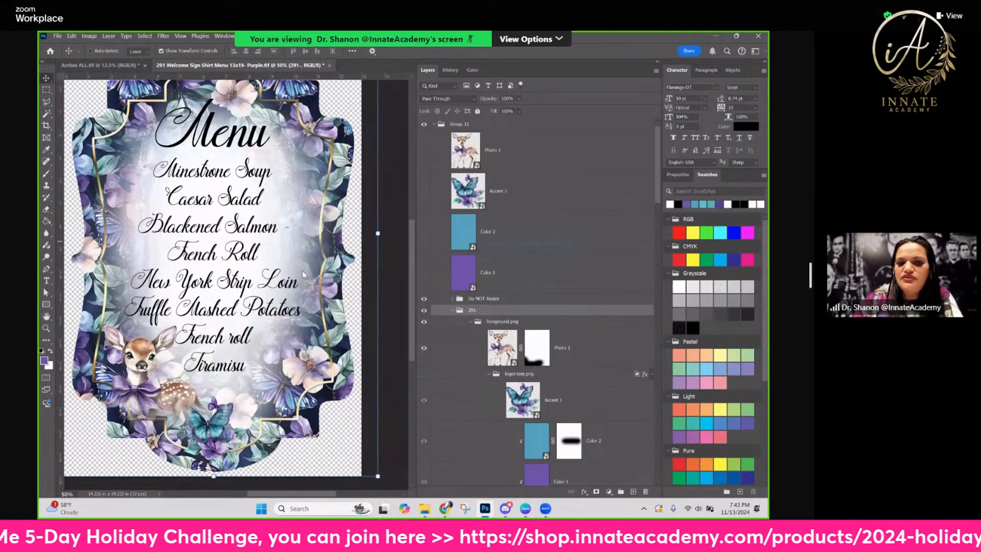
pyautogui.hotkey('ctrl', 'shift', 's')
pyautogui.click(487, 202)
pyautogui.write('-menu-teal-')
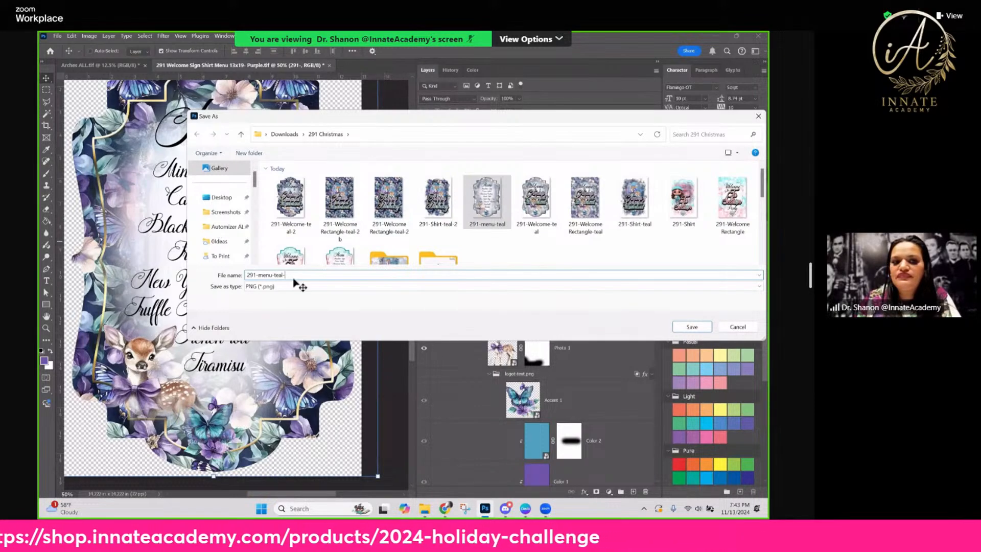
pyautogui.write('2')
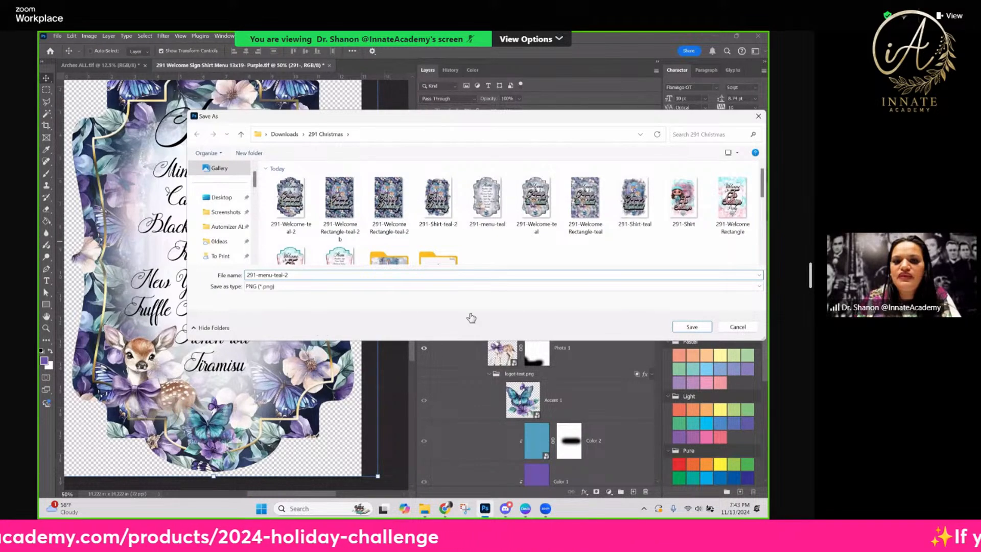
pyautogui.press('Return')
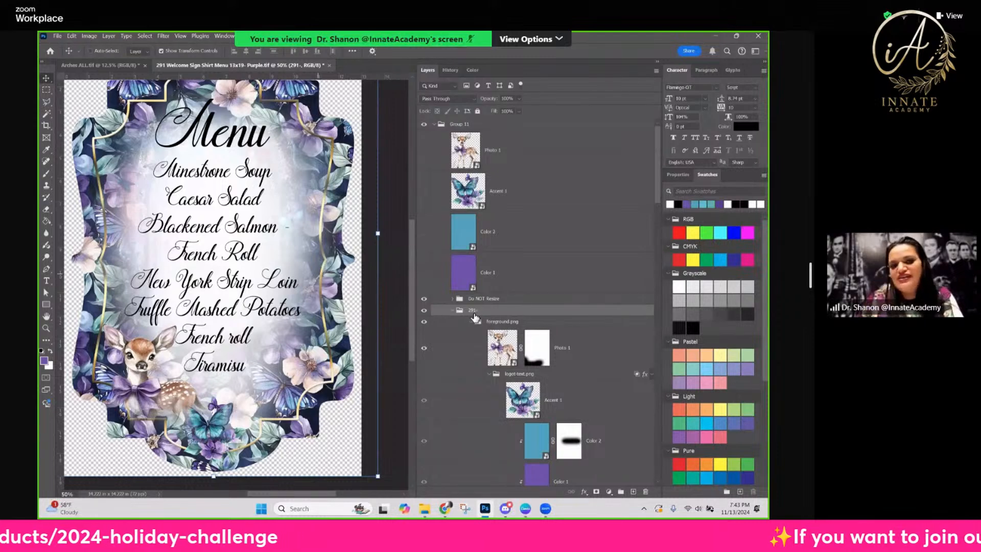